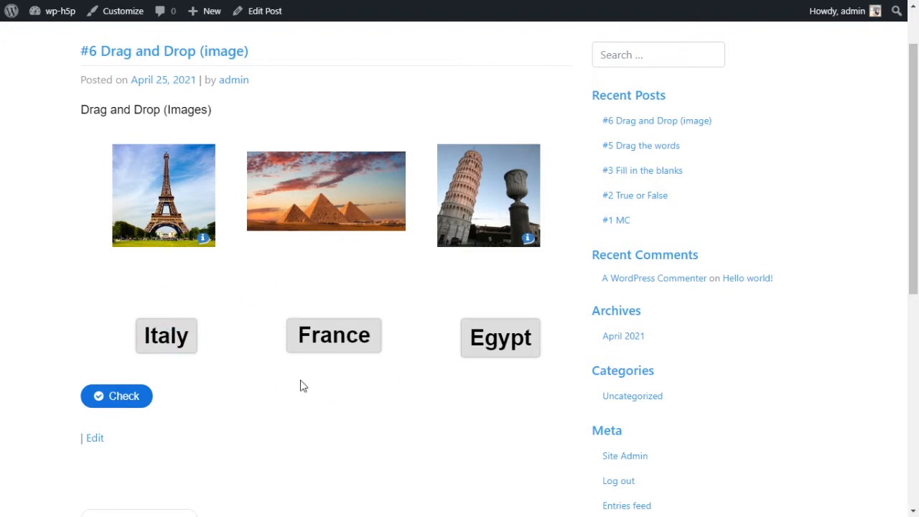
- Place the Italy label on the Eiffel Tower, France on the pyramids and Egypt on the leaning tower
{"action": "left_click", "coordinate": [176, 352]}
{"action": "left_click_drag", "start_coordinate": [152, 335], "coordinate": [168, 295]}
{"action": "mouse_move", "coordinate": [172, 206]}
{"action": "left_mouse_down"}
{"action": "mouse_move", "coordinate": [269, 190]}
{"action": "mouse_move", "coordinate": [344, 196]}
{"action": "mouse_move", "coordinate": [461, 229]}
{"action": "mouse_move", "coordinate": [173, 205]}
{"action": "left_mouse_up"}
{"action": "left_click_drag", "start_coordinate": [318, 337], "coordinate": [318, 198]}
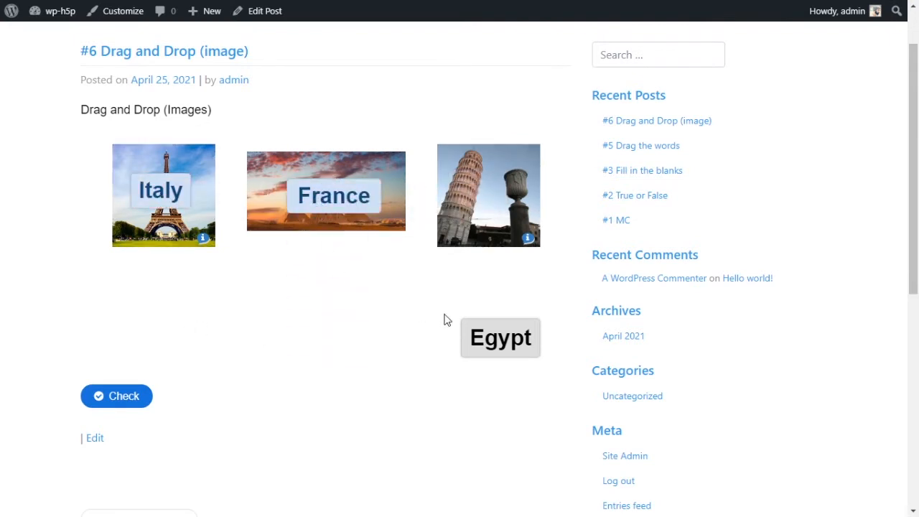
{"action": "left_click_drag", "start_coordinate": [509, 338], "coordinate": [327, 208]}
{"action": "left_click_drag", "start_coordinate": [494, 336], "coordinate": [475, 294]}
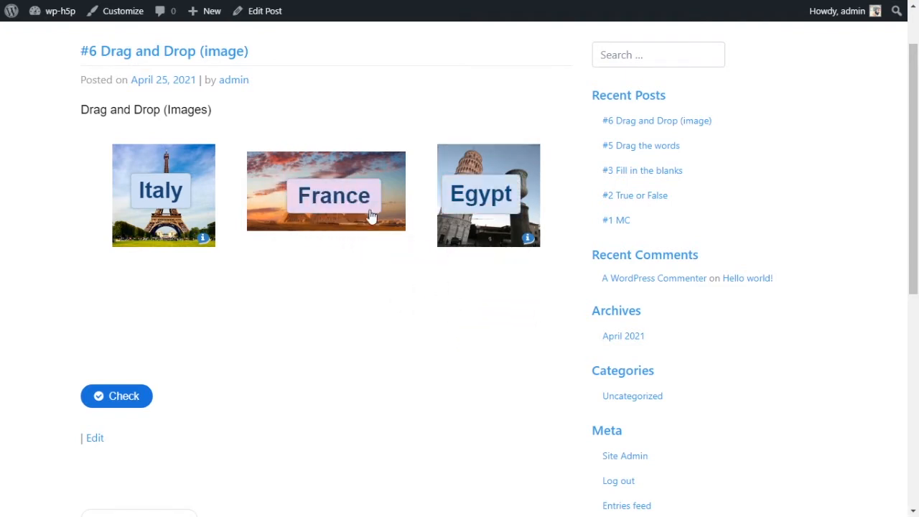
- Rearrange the labels with Egypt on the pyramids, France on the leaning tower and Italy on the Eiffel Tower, check the answers and retry
{"action": "left_click_drag", "start_coordinate": [371, 216], "coordinate": [332, 327]}
{"action": "left_click_drag", "start_coordinate": [162, 198], "coordinate": [166, 336]}
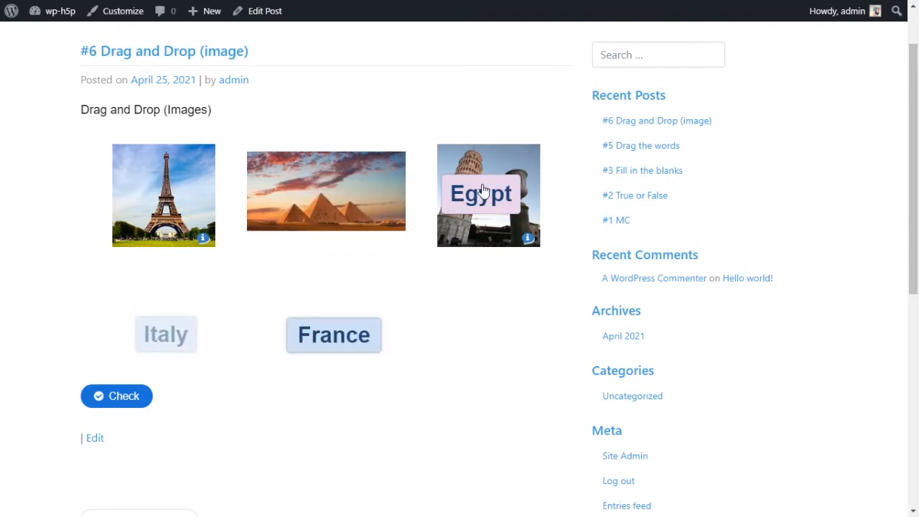
{"action": "left_click_drag", "start_coordinate": [483, 190], "coordinate": [320, 195]}
{"action": "left_click_drag", "start_coordinate": [339, 335], "coordinate": [478, 207]}
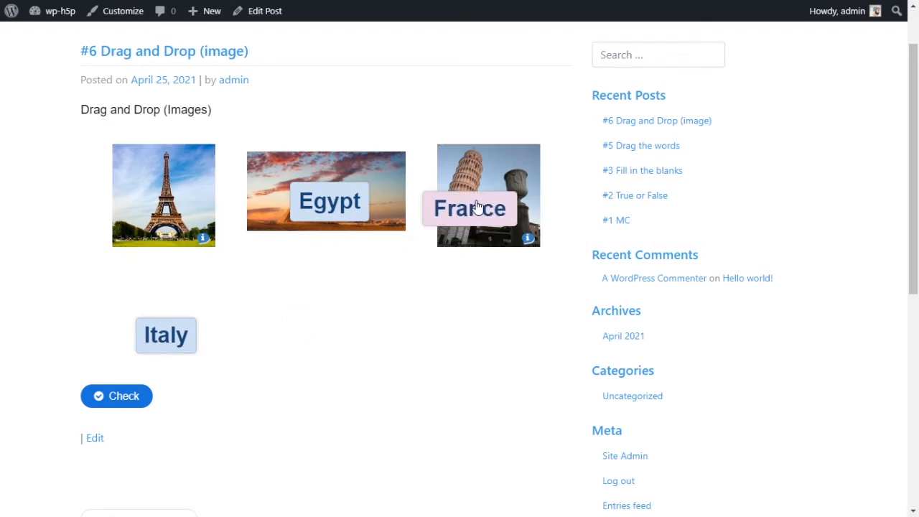
{"action": "left_click_drag", "start_coordinate": [164, 322], "coordinate": [165, 186]}
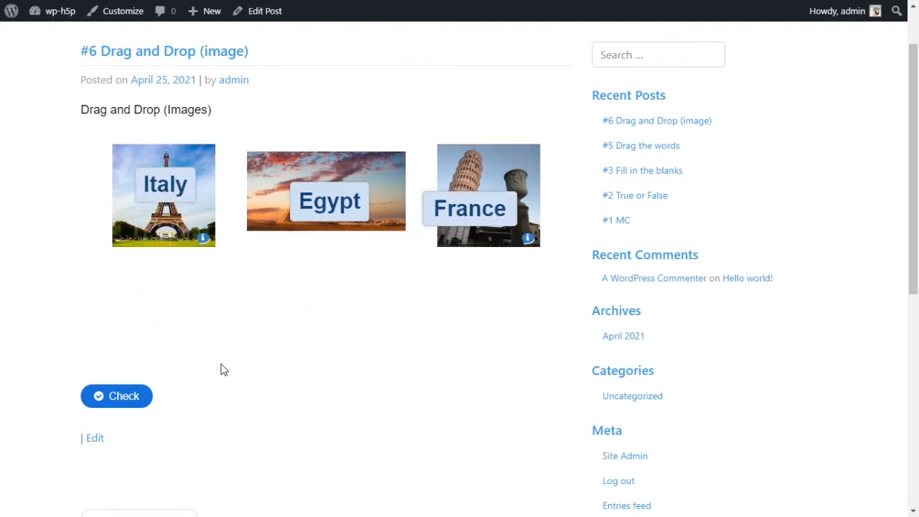
{"action": "left_click", "coordinate": [127, 395]}
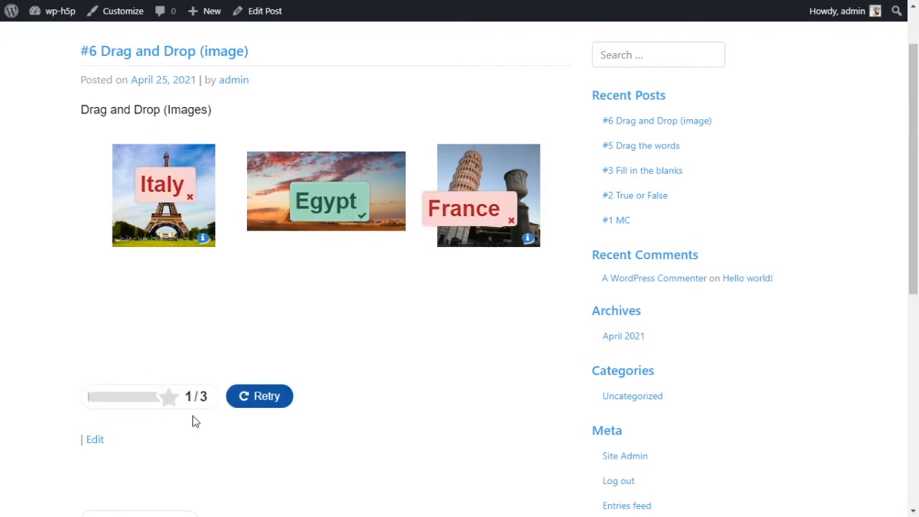
{"action": "left_click", "coordinate": [259, 405]}
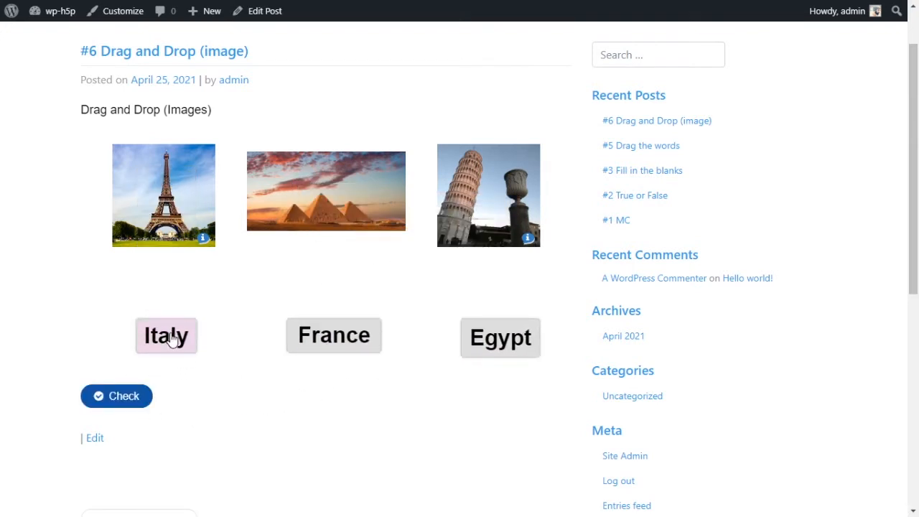
- Match Italy to the leaning tower, Egypt to the pyramids and France to the Eiffel Tower, and check the answers
{"action": "left_click_drag", "start_coordinate": [172, 340], "coordinate": [480, 196]}
{"action": "left_click_drag", "start_coordinate": [467, 355], "coordinate": [331, 244]}
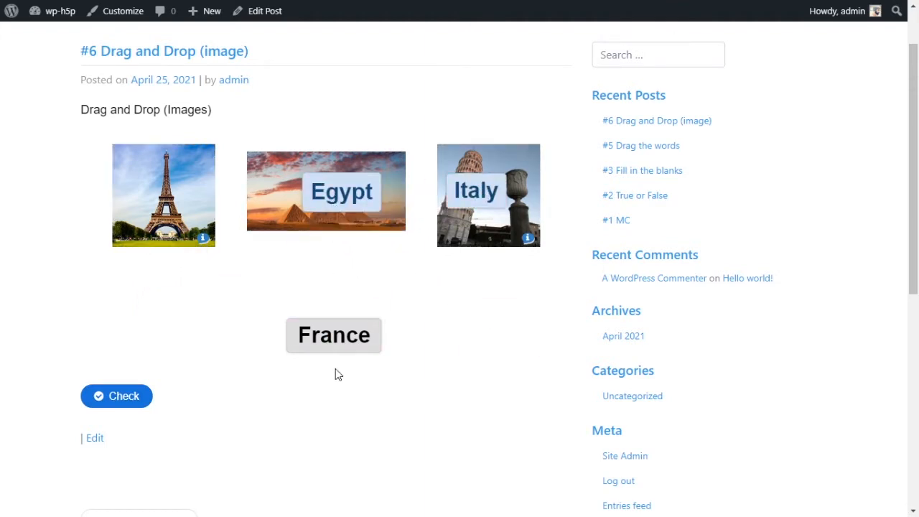
{"action": "left_click_drag", "start_coordinate": [334, 342], "coordinate": [178, 184]}
{"action": "left_click", "coordinate": [120, 396]}
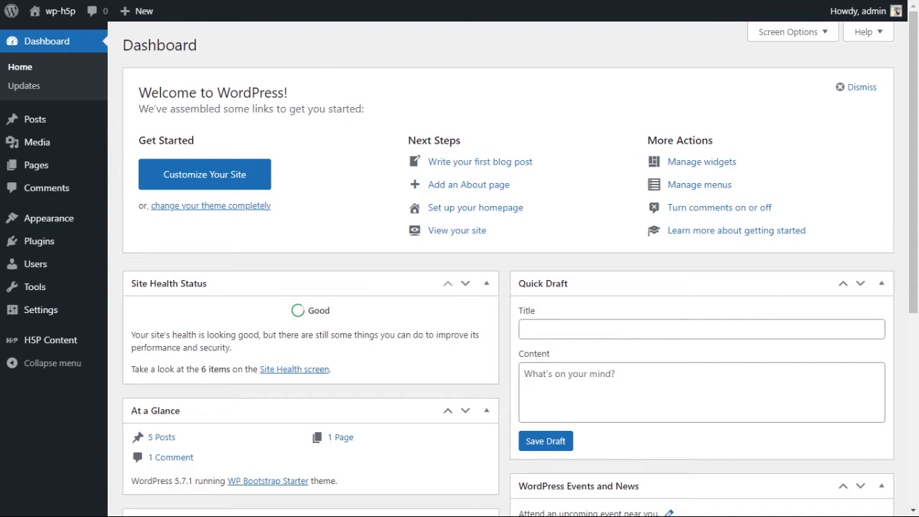
- Start new H5P content in the WordPress dashboard, searching the content types for "drag" and choosing Drag and Drop
{"action": "mouse_move", "coordinate": [50, 340]}
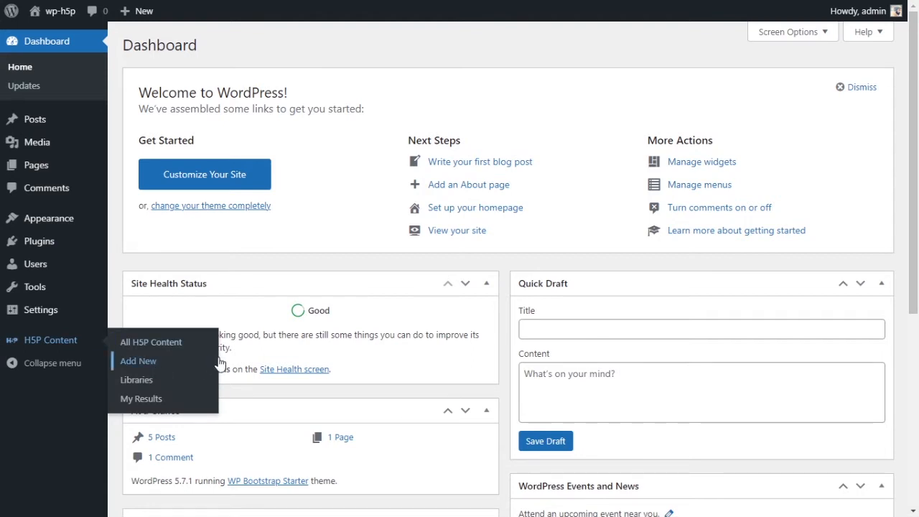
{"action": "left_click", "coordinate": [152, 364]}
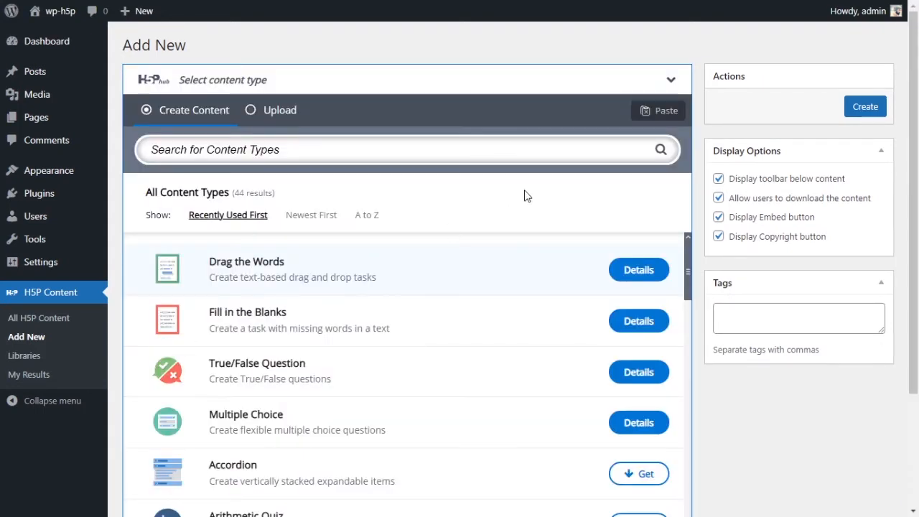
{"action": "left_click", "coordinate": [511, 148]}
{"action": "type", "text": "drag"}
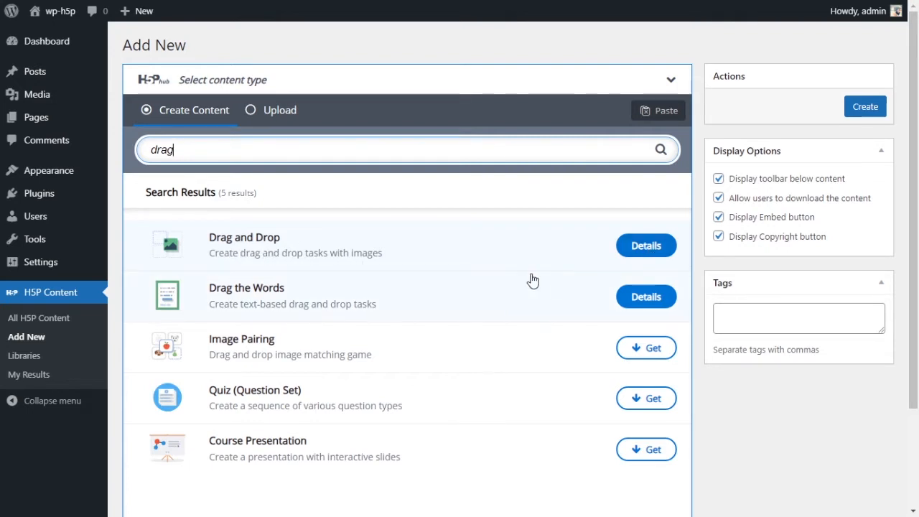
{"action": "left_click", "coordinate": [434, 253]}
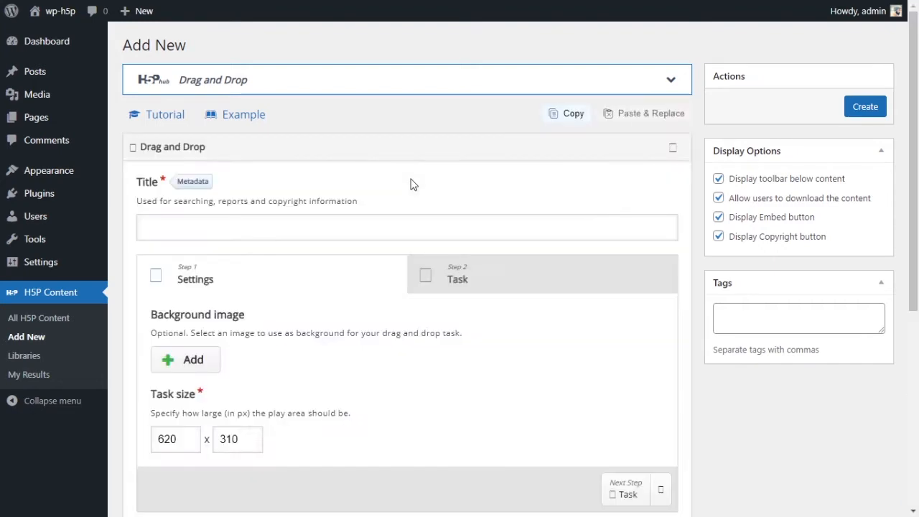
- Title the new content "Drag and Drop (images)"
{"action": "left_click", "coordinate": [371, 223]}
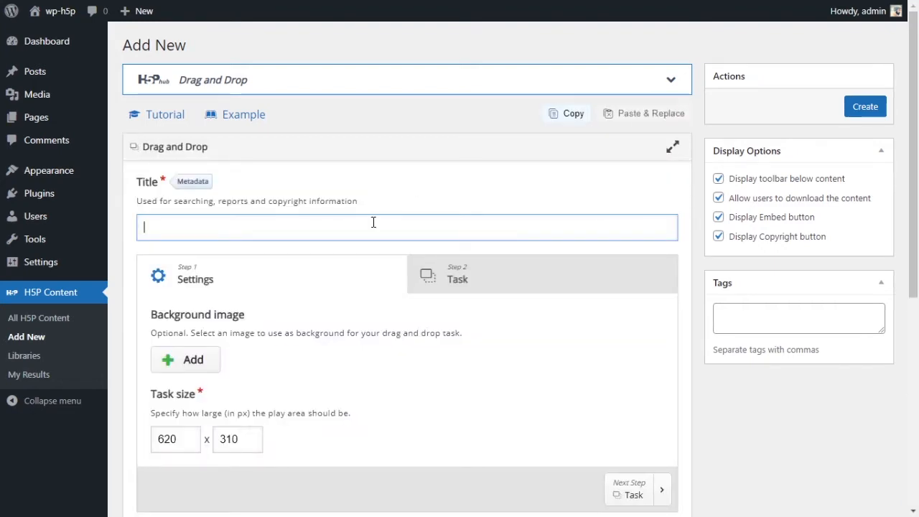
{"action": "type", "text": "Drag and D"}
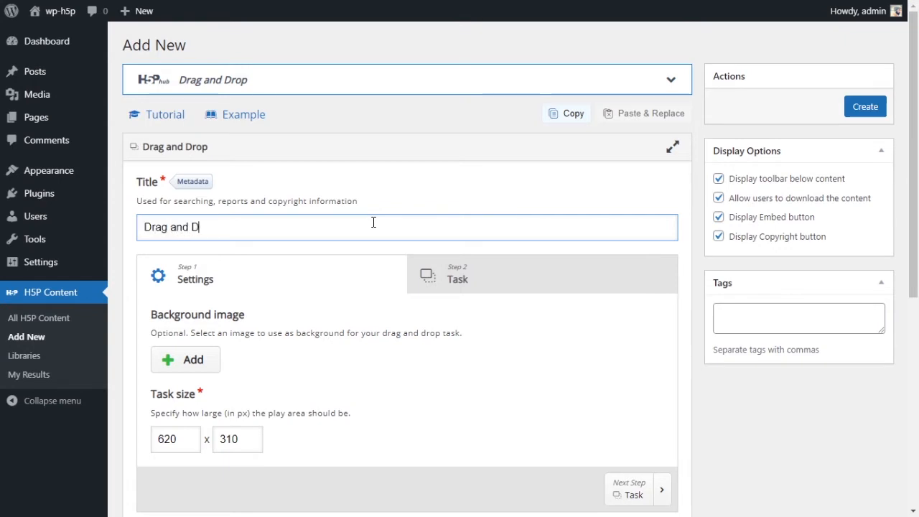
{"action": "type", "text": "rop (im"}
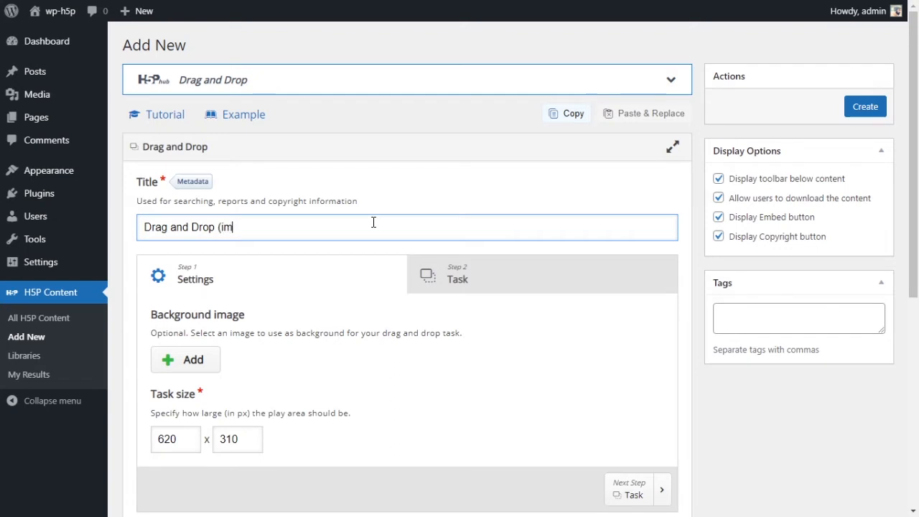
{"action": "type", "text": "ages"}
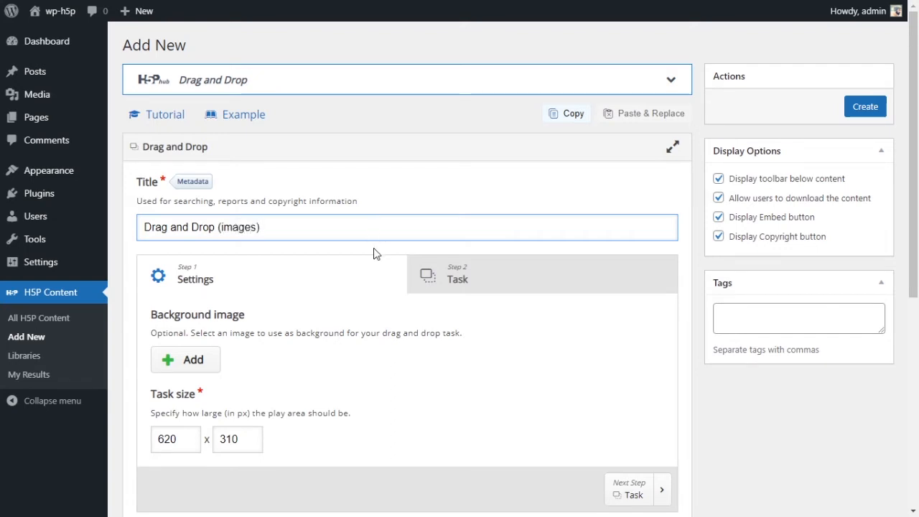
- Examine the background image option and the task width and height in the activity's settings
{"action": "scroll", "coordinate": [382, 326], "scroll_direction": "down", "scroll_amount": 2}
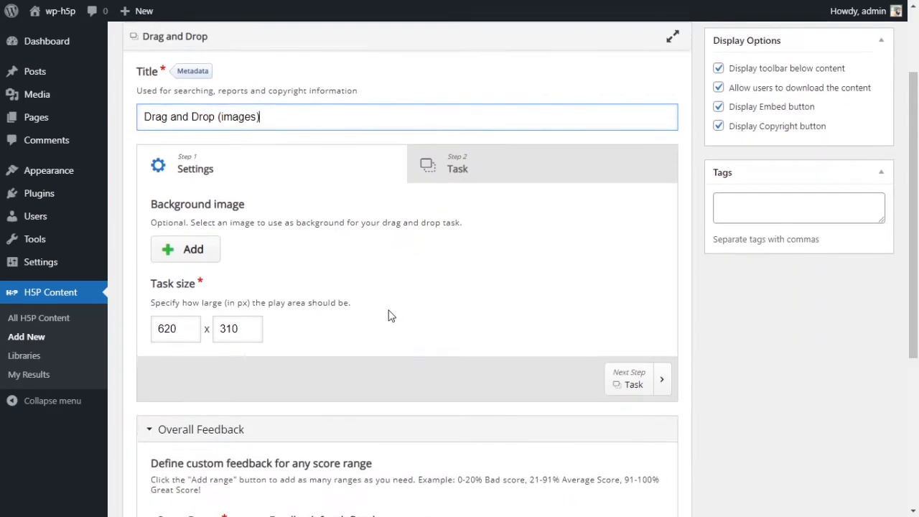
{"action": "scroll", "coordinate": [529, 170], "scroll_direction": "up", "scroll_amount": 1}
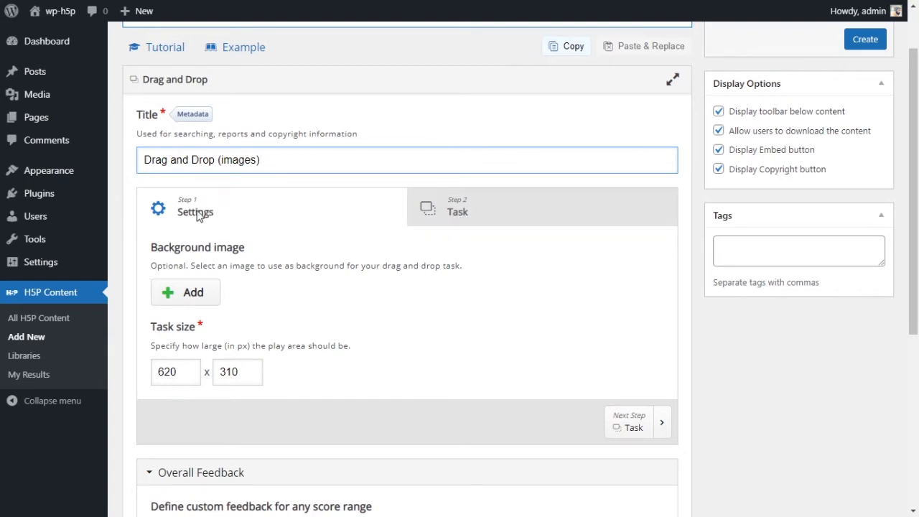
{"action": "left_click_drag", "start_coordinate": [166, 255], "coordinate": [233, 254]}
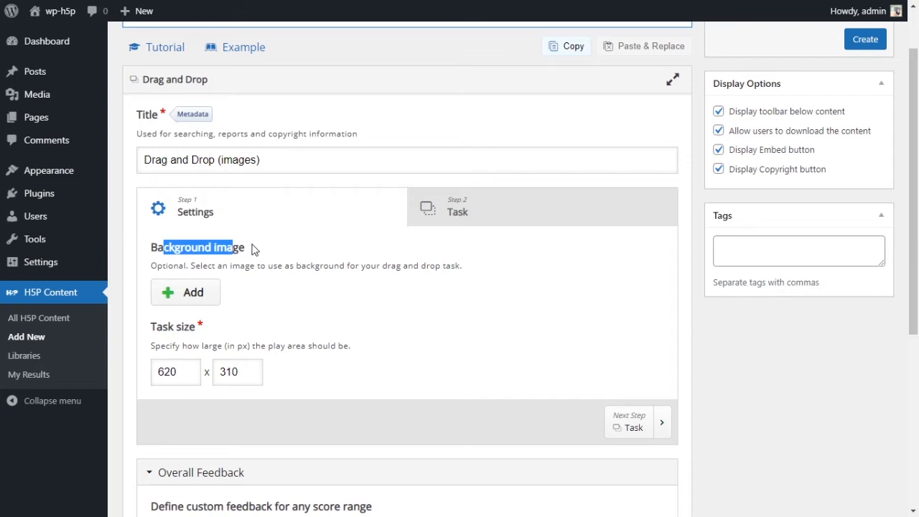
{"action": "left_click", "coordinate": [253, 248]}
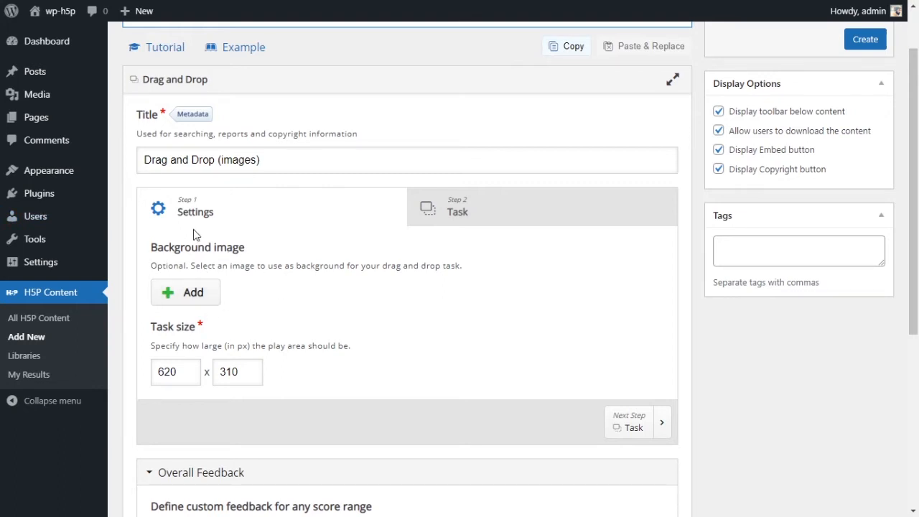
{"action": "left_click", "coordinate": [184, 372]}
{"action": "left_click", "coordinate": [248, 372]}
{"action": "left_click", "coordinate": [197, 371]}
{"action": "left_click", "coordinate": [250, 372]}
- In the Task step, add an image element with the pyramids picture and the alternative text "EG"
{"action": "left_click", "coordinate": [520, 218]}
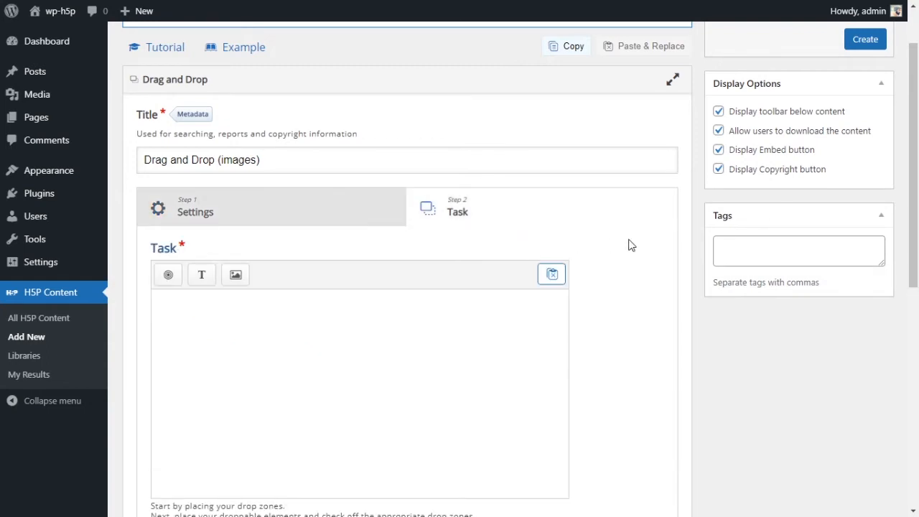
{"action": "scroll", "coordinate": [630, 245], "scroll_direction": "down", "scroll_amount": 1}
{"action": "scroll", "coordinate": [631, 245], "scroll_direction": "down", "scroll_amount": 1}
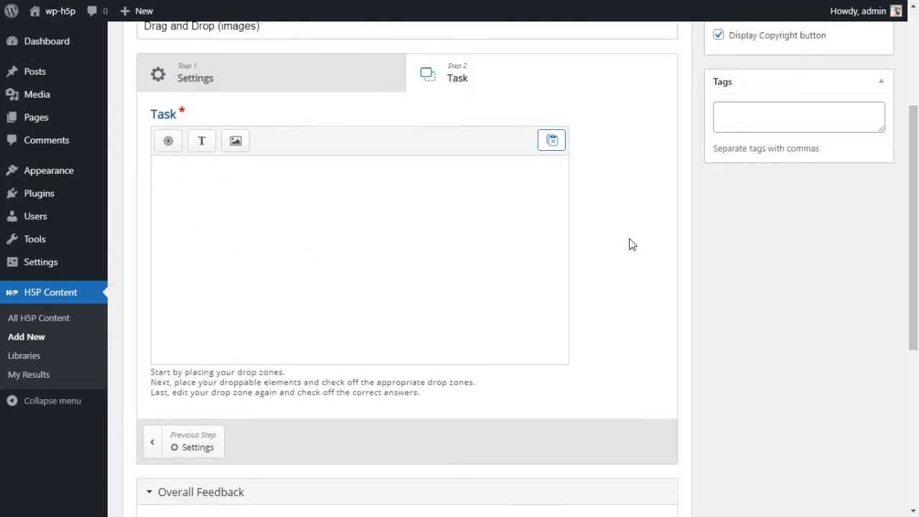
{"action": "scroll", "coordinate": [630, 245], "scroll_direction": "up", "scroll_amount": 1}
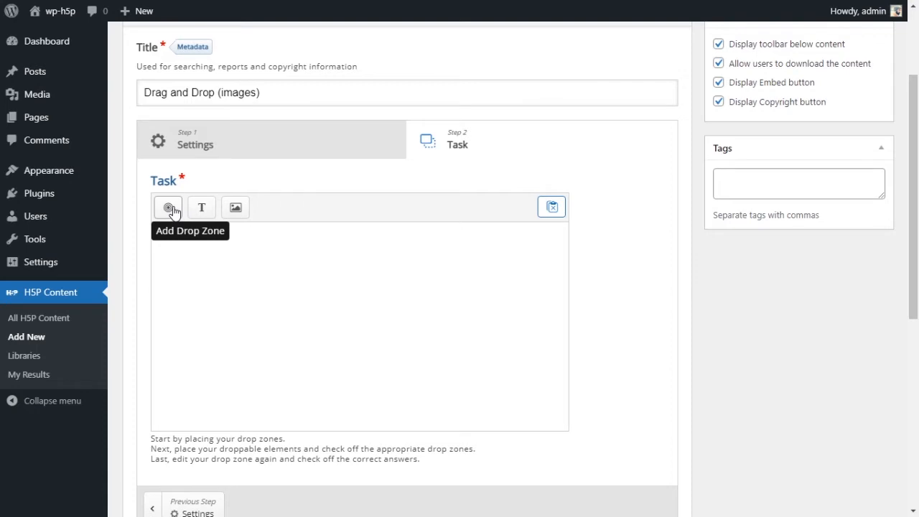
{"action": "left_click", "coordinate": [236, 208]}
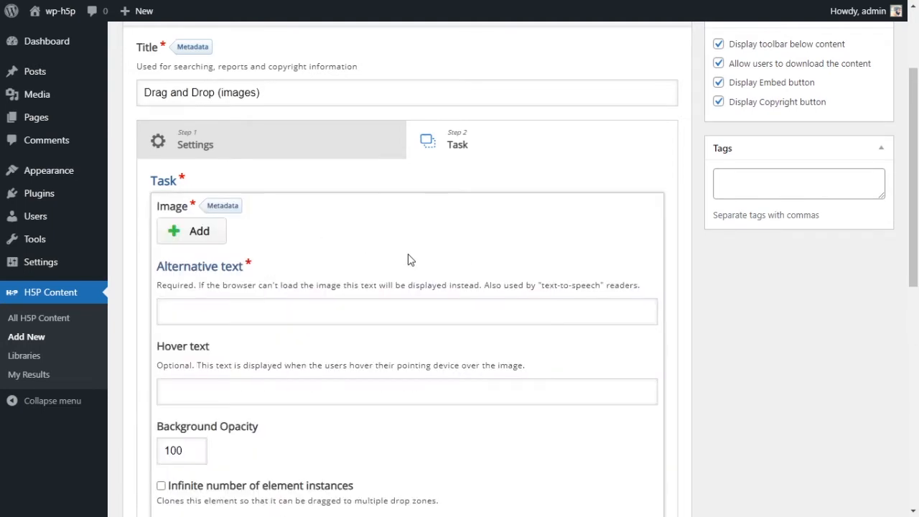
{"action": "left_click", "coordinate": [204, 232]}
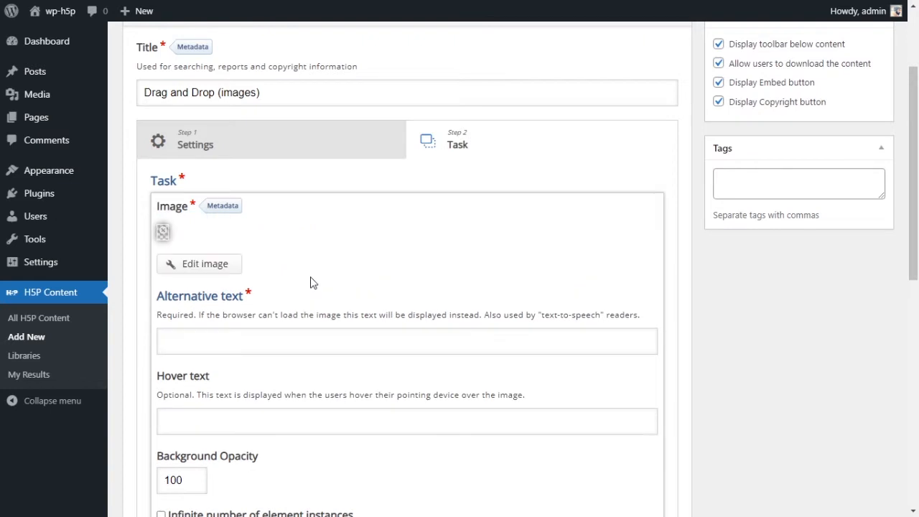
{"action": "left_click", "coordinate": [275, 393]}
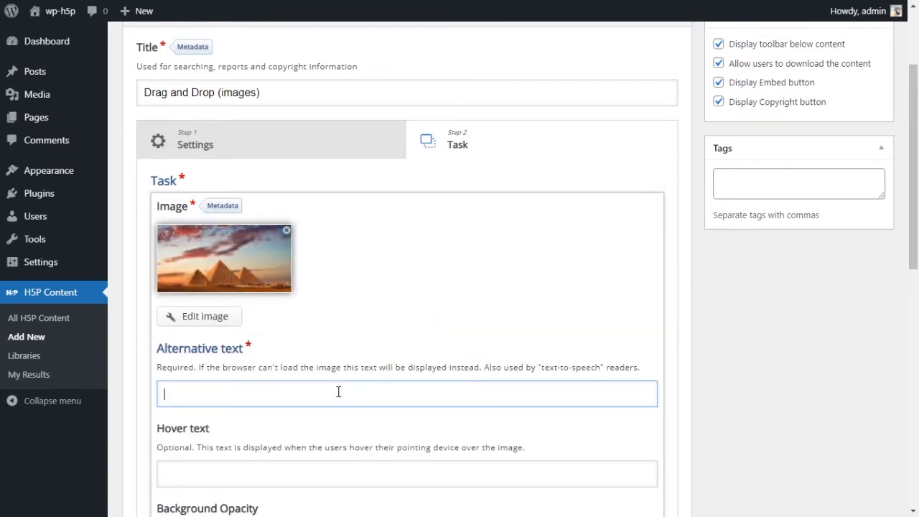
{"action": "type", "text": "EG"}
- Examine the pyramids image's hover text, background opacity and infinite element instances options
{"action": "scroll", "coordinate": [337, 391], "scroll_direction": "down", "scroll_amount": 2}
{"action": "left_click", "coordinate": [282, 346]}
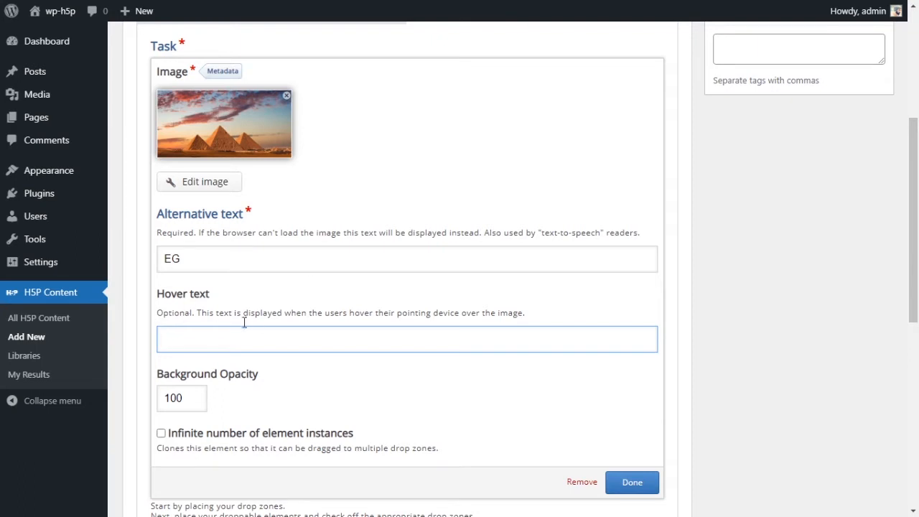
{"action": "scroll", "coordinate": [273, 330], "scroll_direction": "down", "scroll_amount": 1}
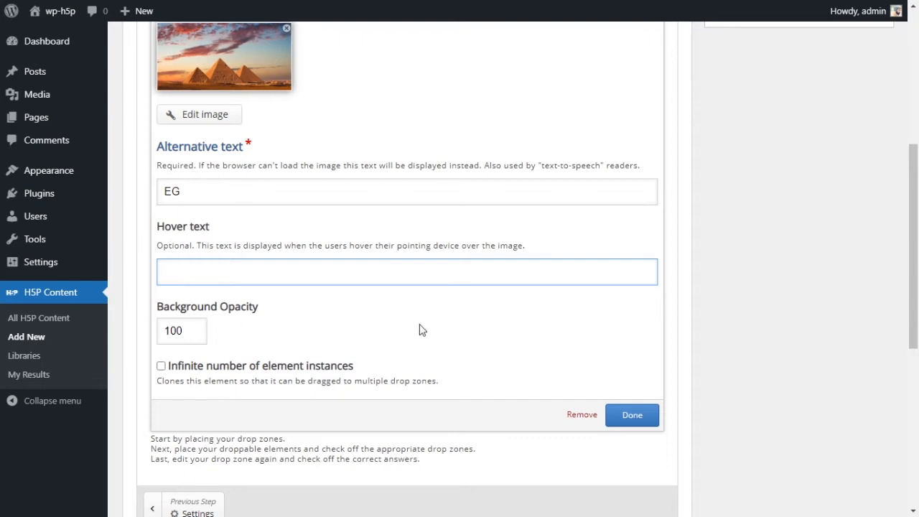
{"action": "left_click_drag", "start_coordinate": [166, 385], "coordinate": [403, 391]}
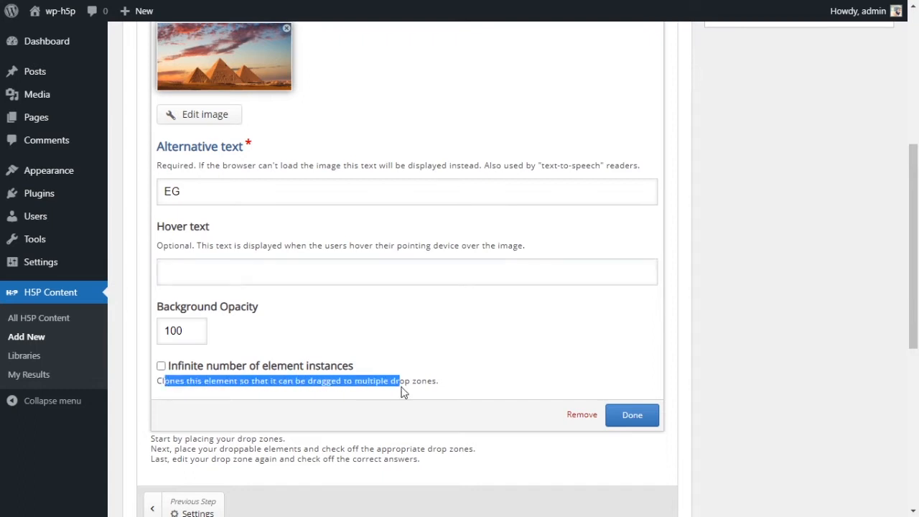
{"action": "left_click", "coordinate": [402, 390]}
{"action": "left_click_drag", "start_coordinate": [175, 385], "coordinate": [409, 385]}
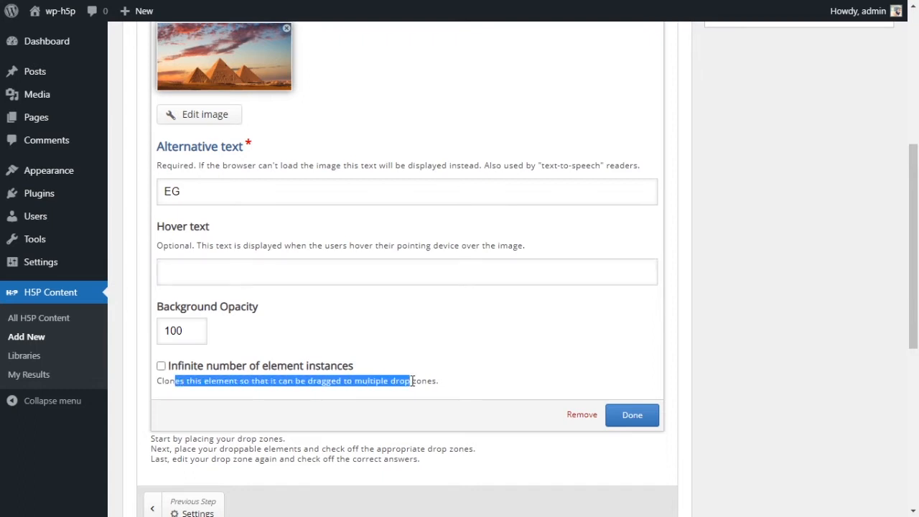
{"action": "left_click", "coordinate": [455, 383]}
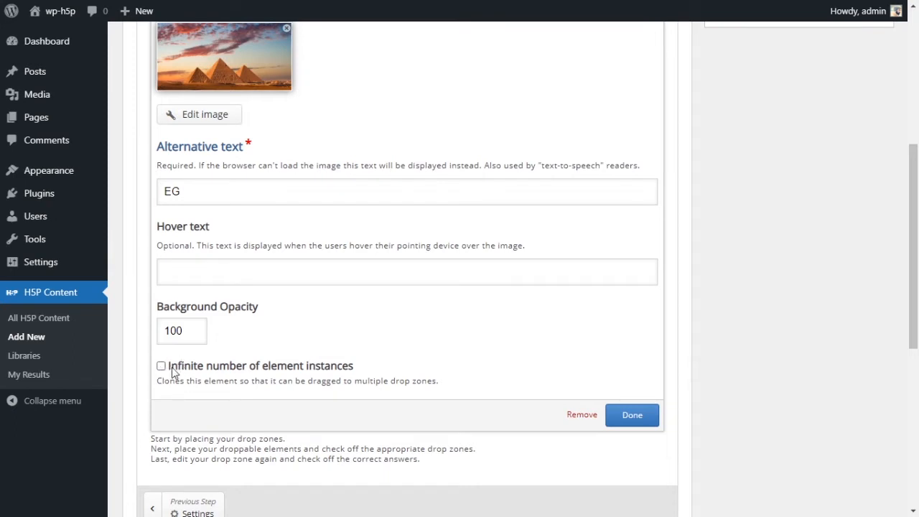
{"action": "scroll", "coordinate": [387, 373], "scroll_direction": "up", "scroll_amount": 3}
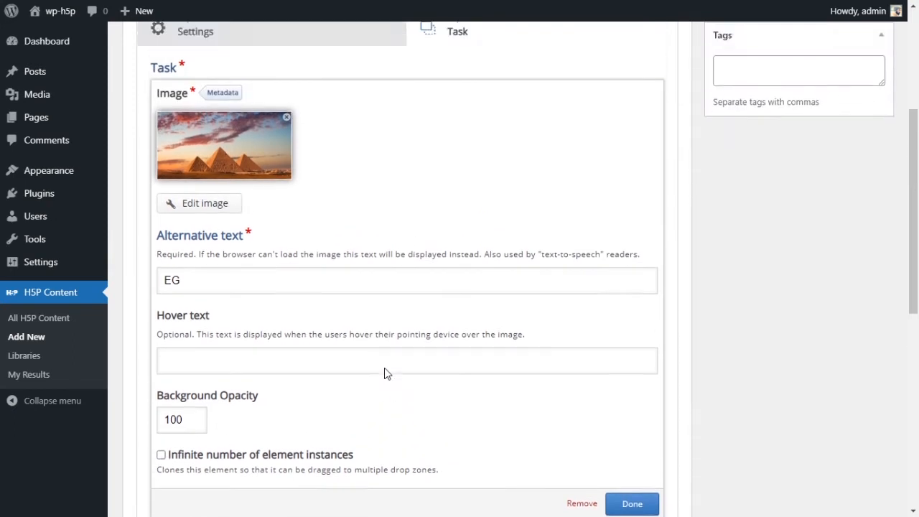
{"action": "scroll", "coordinate": [366, 346], "scroll_direction": "down", "scroll_amount": 2}
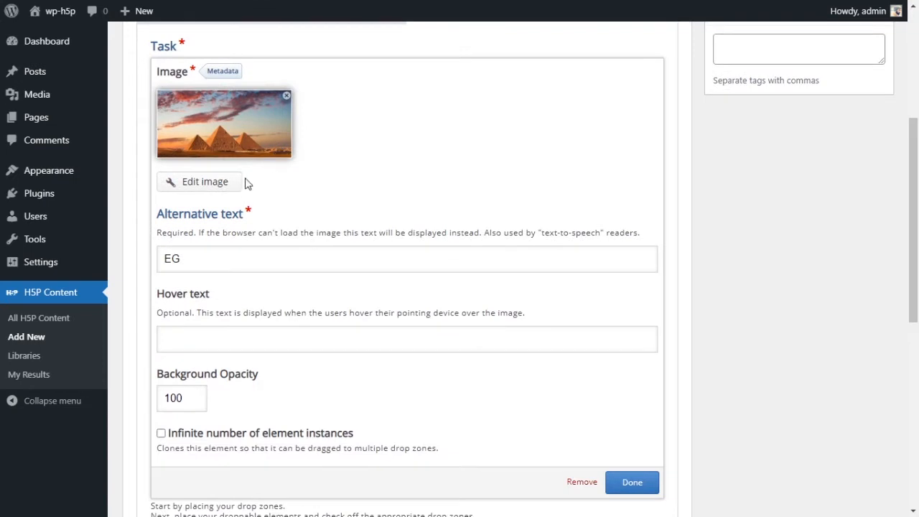
{"action": "scroll", "coordinate": [440, 305], "scroll_direction": "down", "scroll_amount": 1}
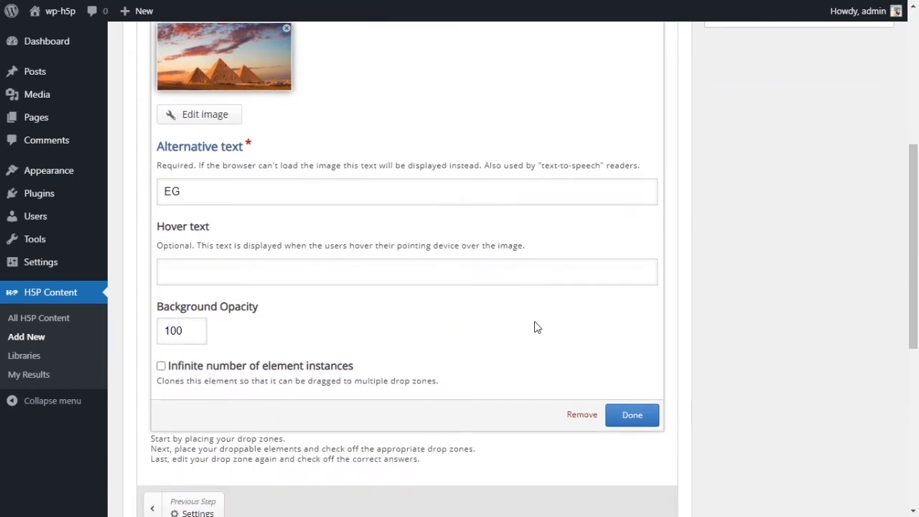
- Finish the pyramids image element and place it at position 10, 30 on the task canvas
{"action": "left_click", "coordinate": [632, 416]}
{"action": "scroll", "coordinate": [496, 301], "scroll_direction": "up", "scroll_amount": 2}
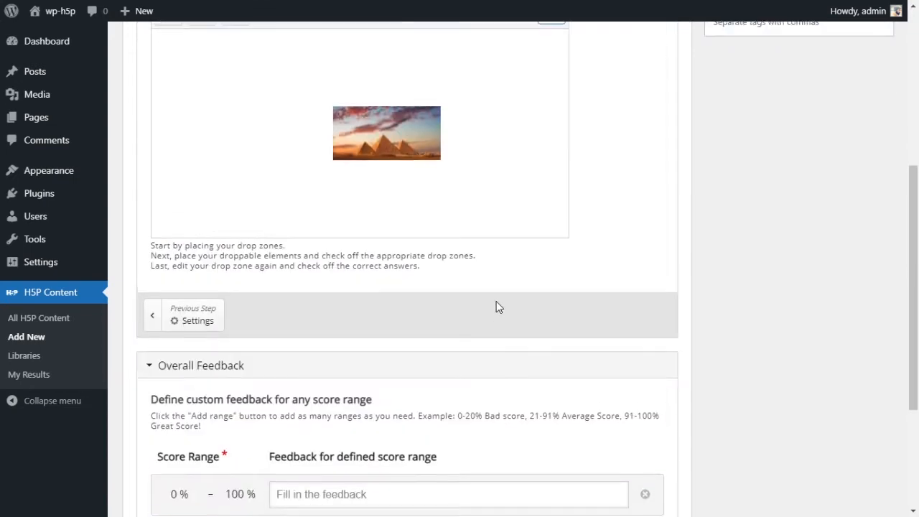
{"action": "left_click", "coordinate": [395, 275]}
{"action": "left_click_drag", "start_coordinate": [395, 275], "coordinate": [220, 215]}
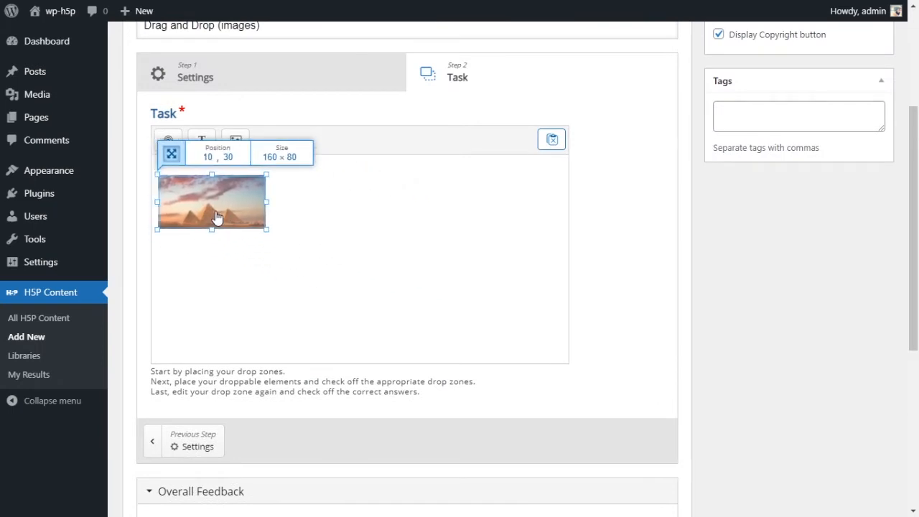
{"action": "left_click", "coordinate": [328, 239]}
- Add an image element with the Eiffel Tower picture and the alternative text "FR"
{"action": "left_click", "coordinate": [239, 142]}
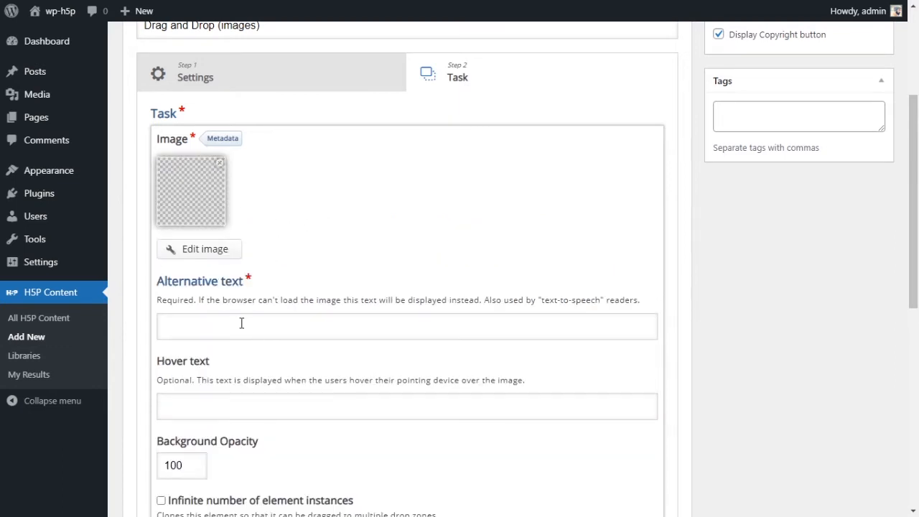
{"action": "left_click", "coordinate": [243, 323]}
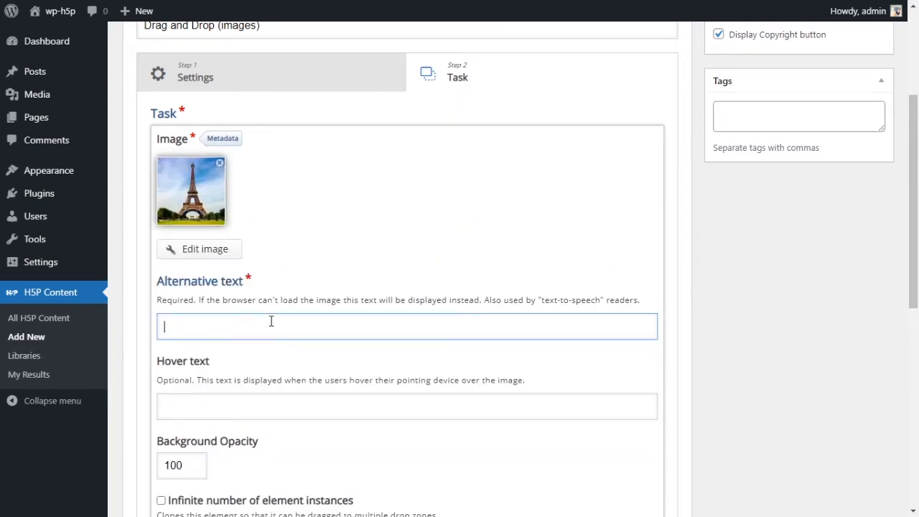
{"action": "type", "text": "FR"}
{"action": "scroll", "coordinate": [230, 329], "scroll_direction": "down", "scroll_amount": 2}
{"action": "scroll", "coordinate": [220, 270], "scroll_direction": "down", "scroll_amount": 2}
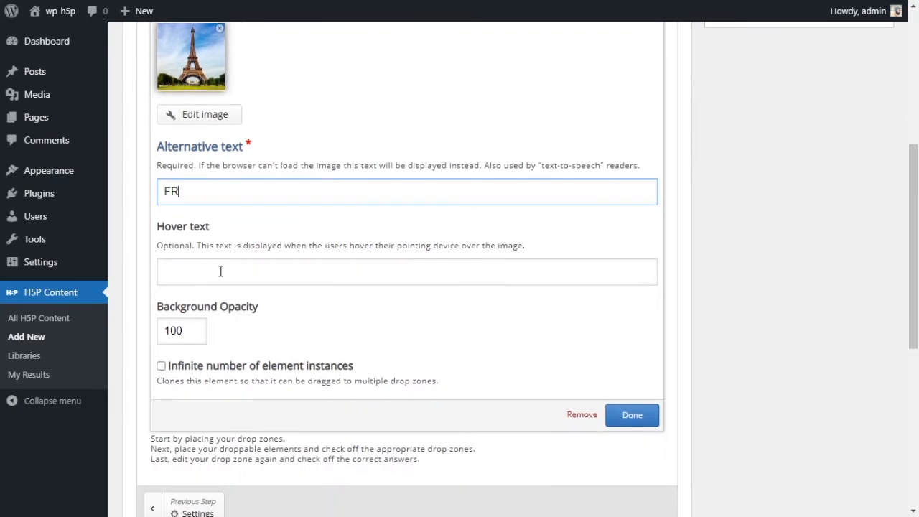
{"action": "left_click", "coordinate": [221, 271]}
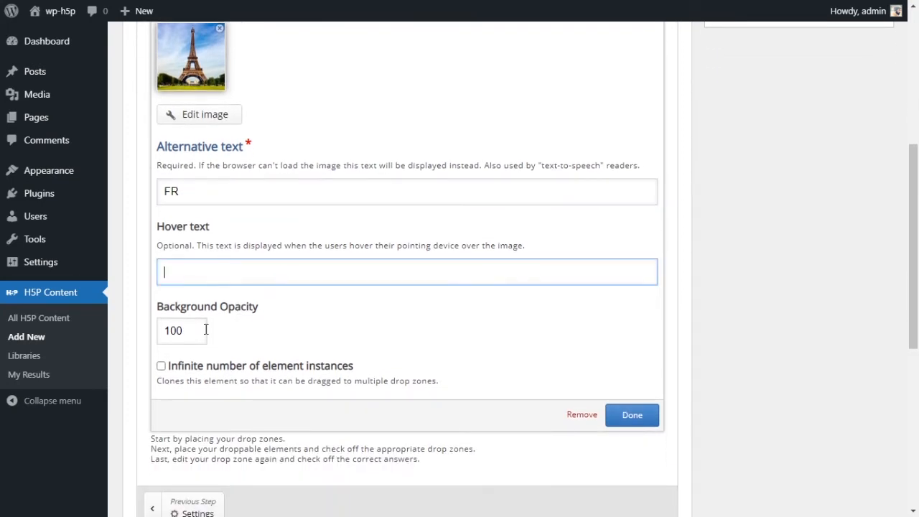
{"action": "left_click", "coordinate": [621, 415]}
- Place the Eiffel Tower image beside the pyramids image and resize it to 110 × 110
{"action": "scroll", "coordinate": [451, 237], "scroll_direction": "up", "scroll_amount": 2}
{"action": "left_click", "coordinate": [365, 237]}
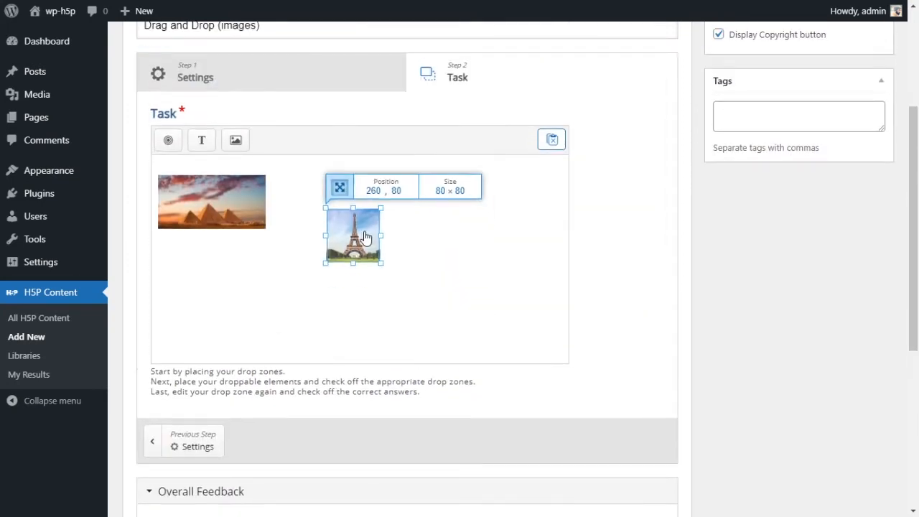
{"action": "left_click_drag", "start_coordinate": [365, 237], "coordinate": [382, 204]}
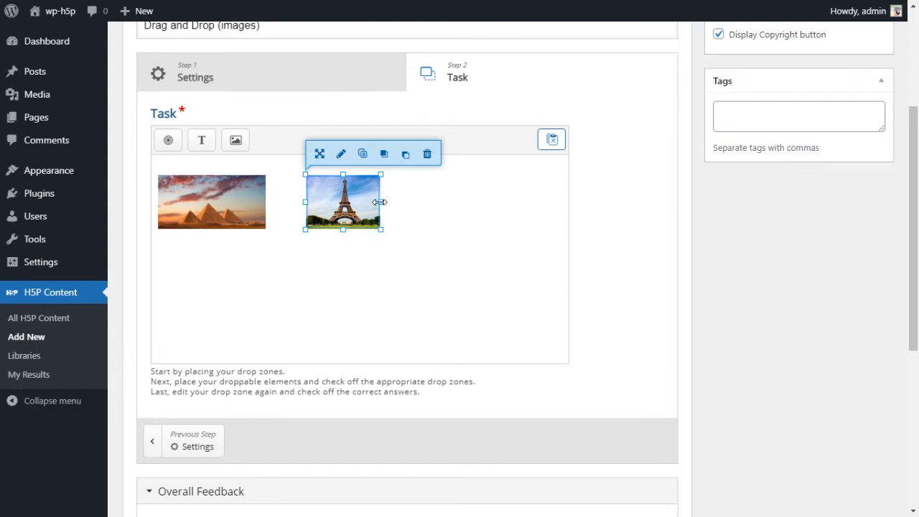
{"action": "key", "text": "ctrl+z"}
{"action": "left_click_drag", "start_coordinate": [378, 207], "coordinate": [380, 267]}
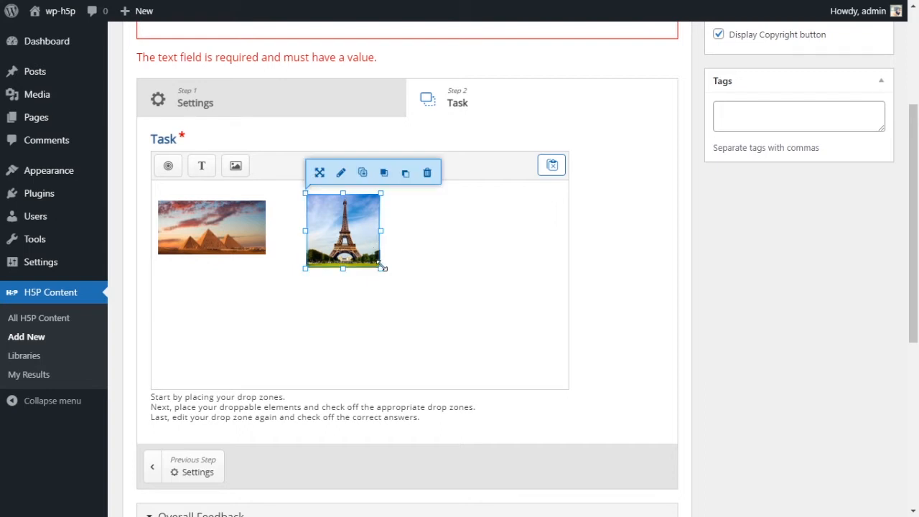
{"action": "mouse_move", "coordinate": [380, 267]}
{"action": "left_mouse_down"}
{"action": "mouse_move", "coordinate": [402, 286]}
{"action": "mouse_move", "coordinate": [382, 268]}
{"action": "left_mouse_up"}
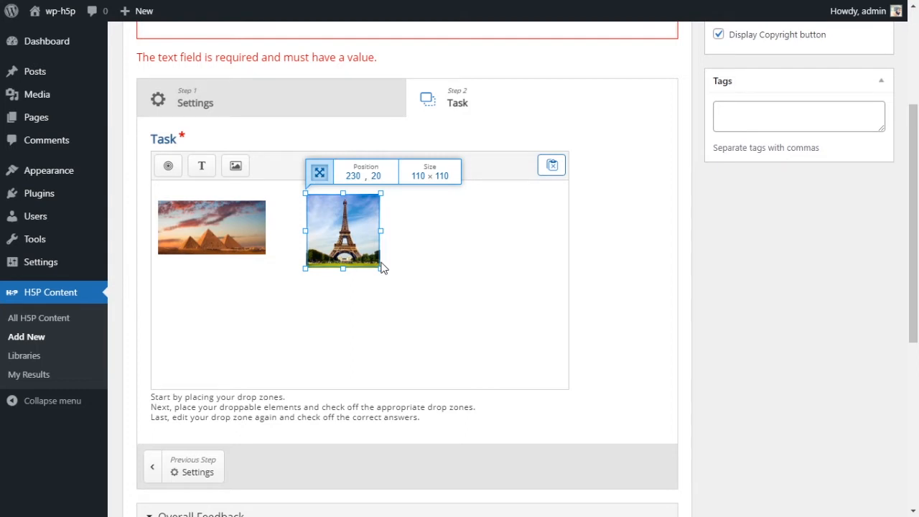
- Enlarge the Eiffel Tower image further and scale up the pyramids image, keeping the two side by side without overlap
{"action": "mouse_move", "coordinate": [382, 267]}
{"action": "left_mouse_down"}
{"action": "mouse_move", "coordinate": [392, 271]}
{"action": "mouse_move", "coordinate": [378, 258]}
{"action": "mouse_move", "coordinate": [389, 268]}
{"action": "left_mouse_up"}
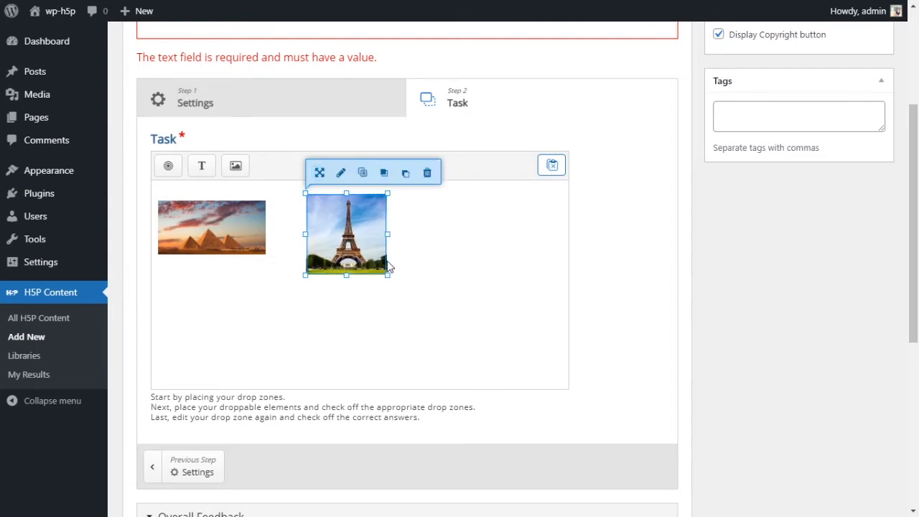
{"action": "left_click_drag", "start_coordinate": [339, 239], "coordinate": [345, 241]}
{"action": "left_click_drag", "start_coordinate": [396, 275], "coordinate": [403, 281]}
{"action": "left_click", "coordinate": [343, 262]}
{"action": "left_click_drag", "start_coordinate": [343, 262], "coordinate": [336, 262]}
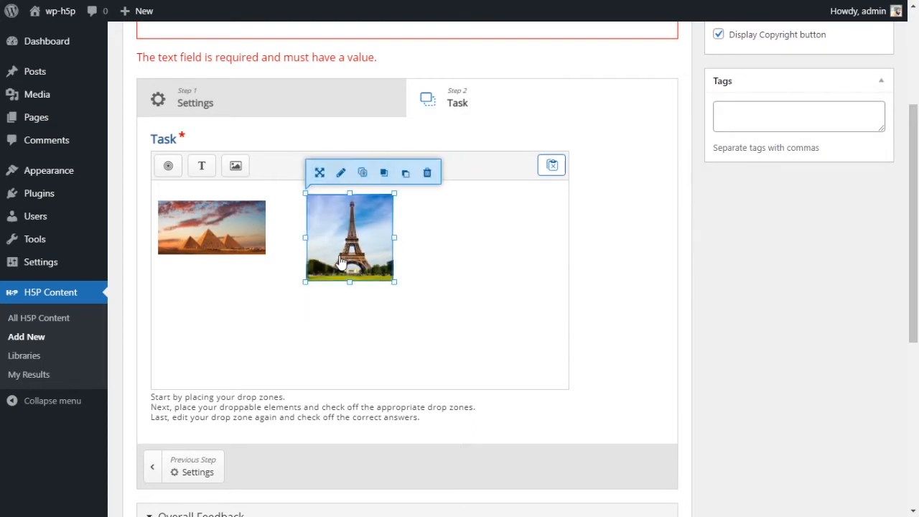
{"action": "left_click_drag", "start_coordinate": [256, 244], "coordinate": [285, 270]}
{"action": "left_click", "coordinate": [339, 262]}
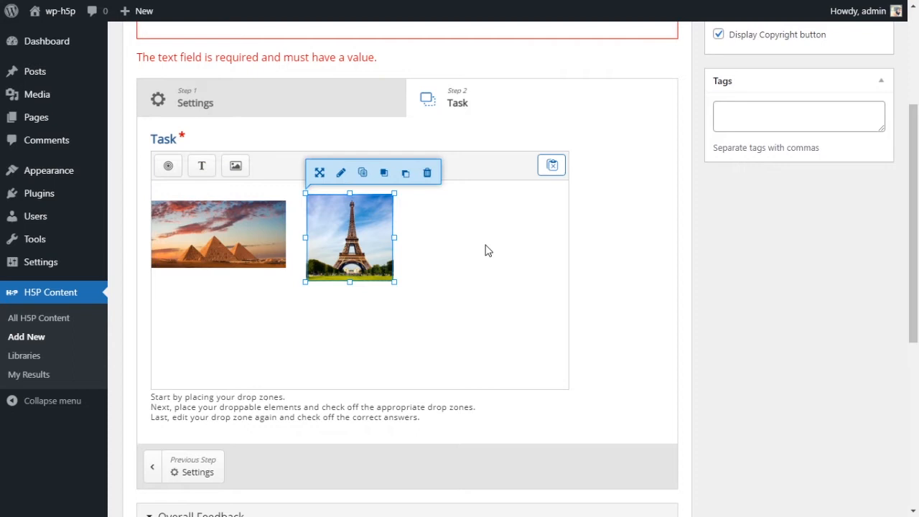
- Add an image element with the Leaning Tower of Pisa picture and the alternative text "IT"
{"action": "left_click", "coordinate": [238, 166]}
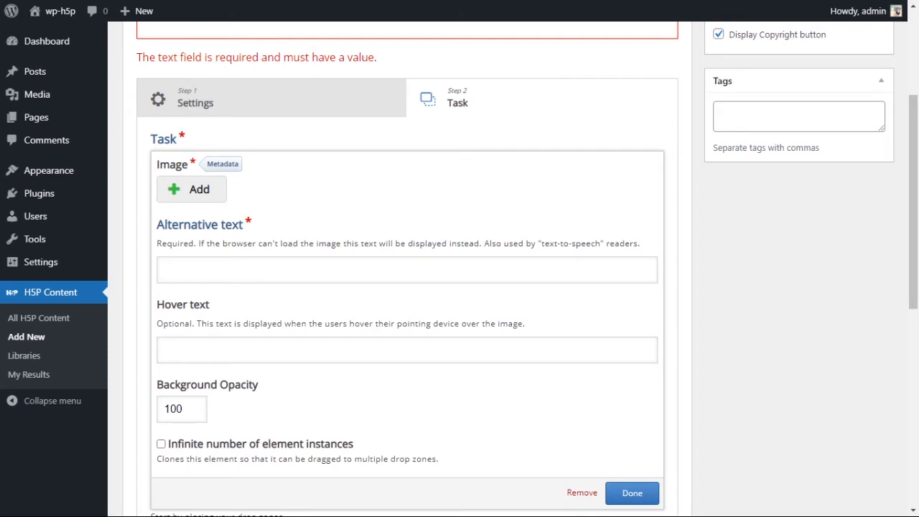
{"action": "left_click", "coordinate": [403, 239]}
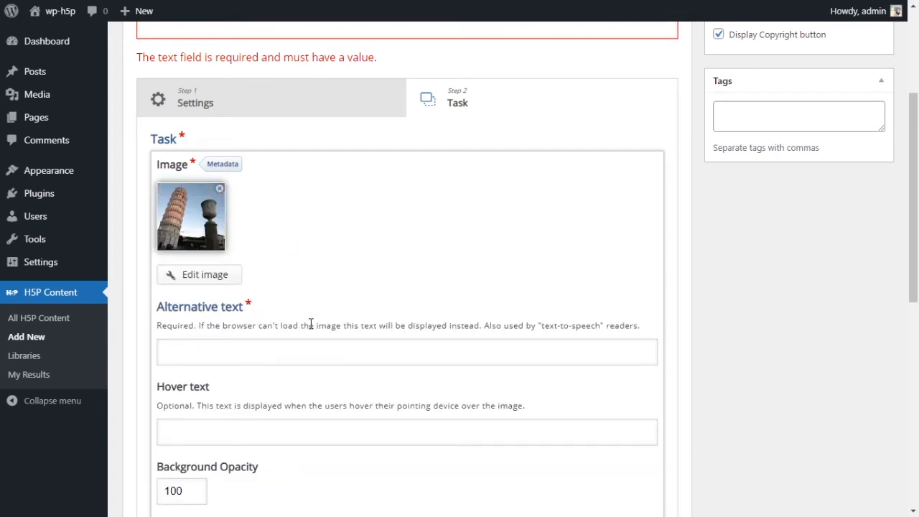
{"action": "left_click", "coordinate": [248, 356]}
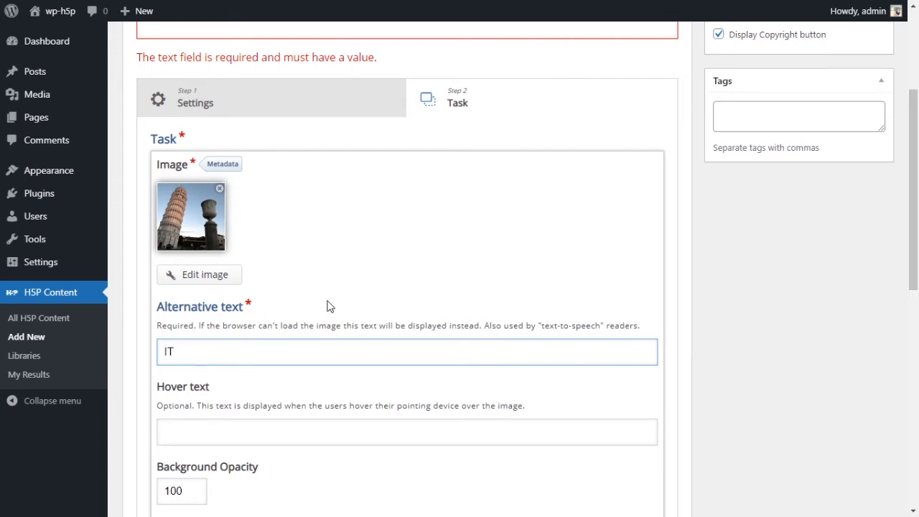
{"action": "scroll", "coordinate": [369, 300], "scroll_direction": "down", "scroll_amount": 1}
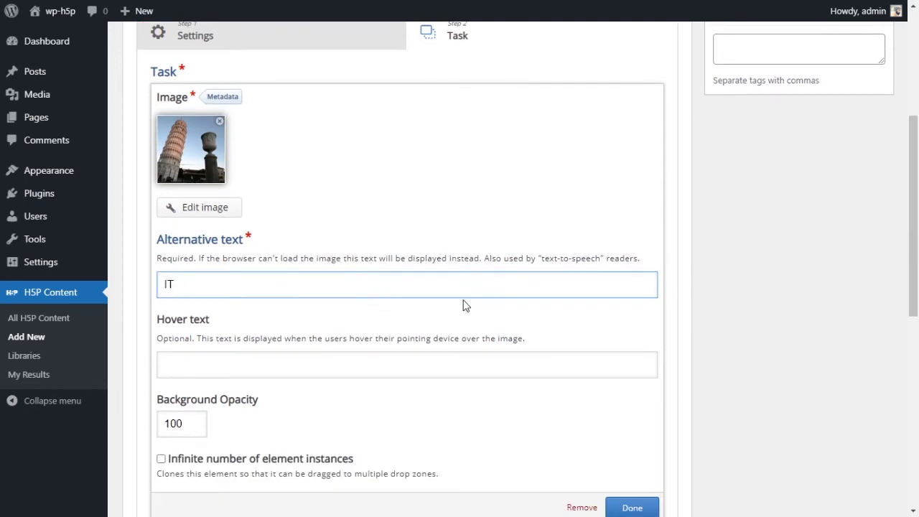
{"action": "scroll", "coordinate": [463, 304], "scroll_direction": "down", "scroll_amount": 3}
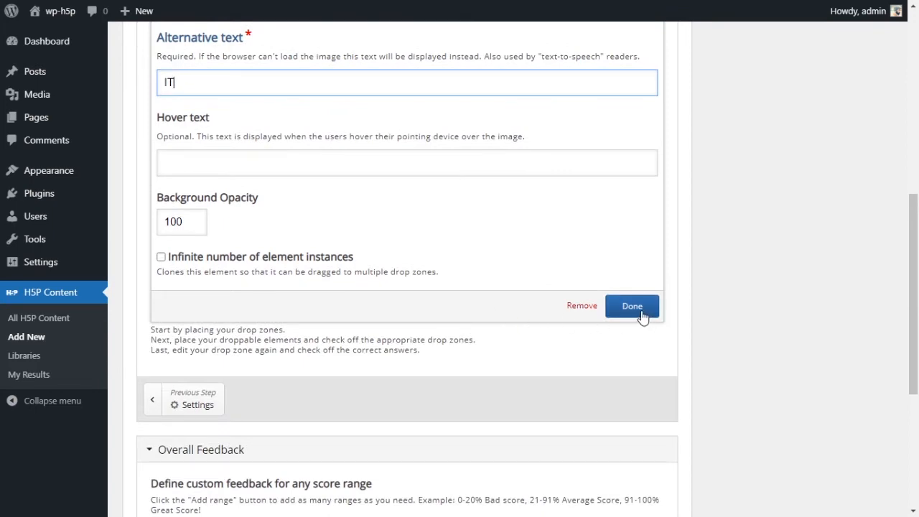
{"action": "left_click", "coordinate": [642, 315]}
- Move the Pisa tower image to the free space beyond the Eiffel Tower image and enlarge it to match that image's size
{"action": "scroll", "coordinate": [486, 332], "scroll_direction": "up", "scroll_amount": 5}
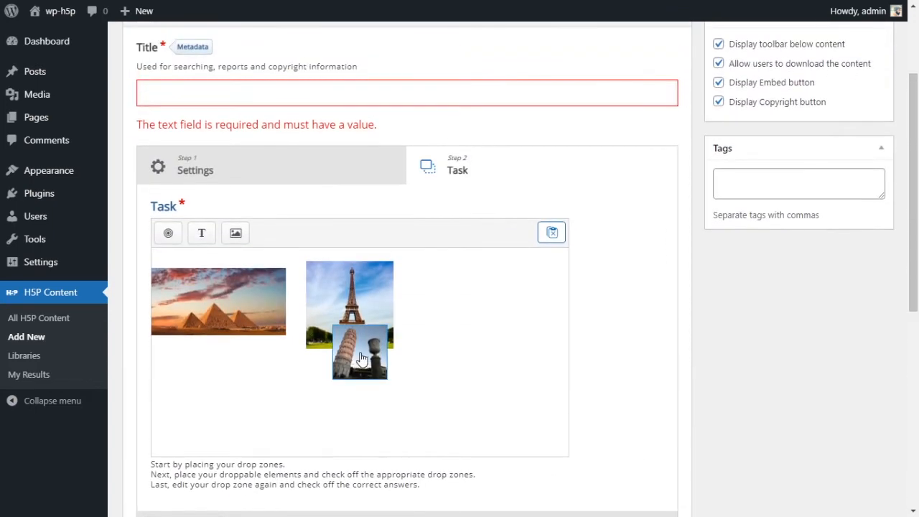
{"action": "left_click_drag", "start_coordinate": [361, 359], "coordinate": [538, 351]}
{"action": "mouse_move", "coordinate": [465, 318]}
{"action": "left_mouse_down"}
{"action": "mouse_move", "coordinate": [322, 318]}
{"action": "mouse_move", "coordinate": [464, 322]}
{"action": "left_mouse_up"}
- Rearrange the three images into one evenly spaced row in the order Eiffel Tower, pyramids, Pisa tower
{"action": "left_click", "coordinate": [324, 318]}
{"action": "left_click_drag", "start_coordinate": [264, 312], "coordinate": [345, 399]}
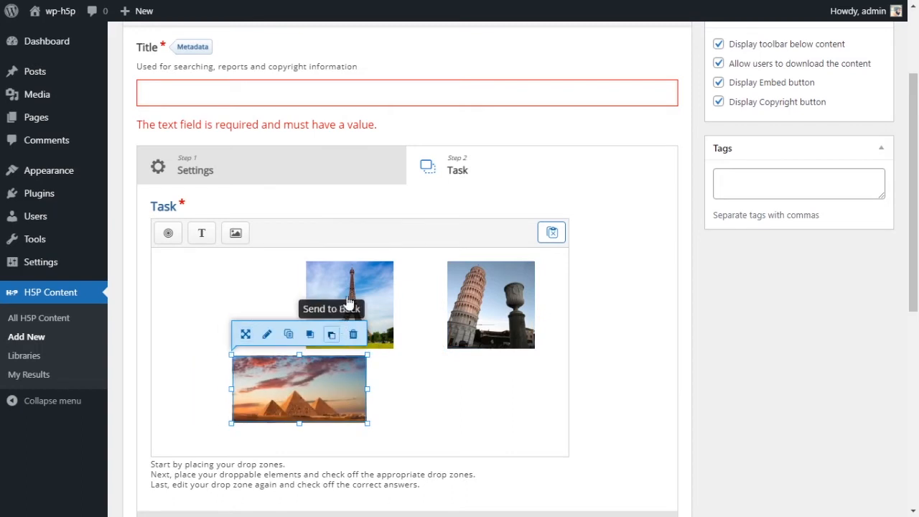
{"action": "left_click_drag", "start_coordinate": [349, 302], "coordinate": [223, 296]}
{"action": "left_click_drag", "start_coordinate": [296, 388], "coordinate": [359, 311]}
{"action": "left_click_drag", "start_coordinate": [236, 322], "coordinate": [233, 313]}
{"action": "left_click_drag", "start_coordinate": [484, 345], "coordinate": [495, 325]}
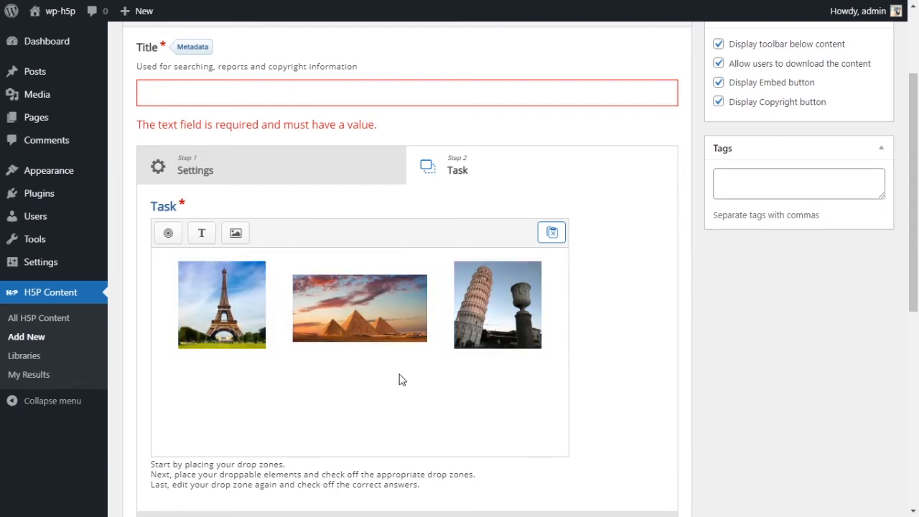
{"action": "left_click", "coordinate": [374, 328]}
{"action": "left_click_drag", "start_coordinate": [373, 328], "coordinate": [374, 320]}
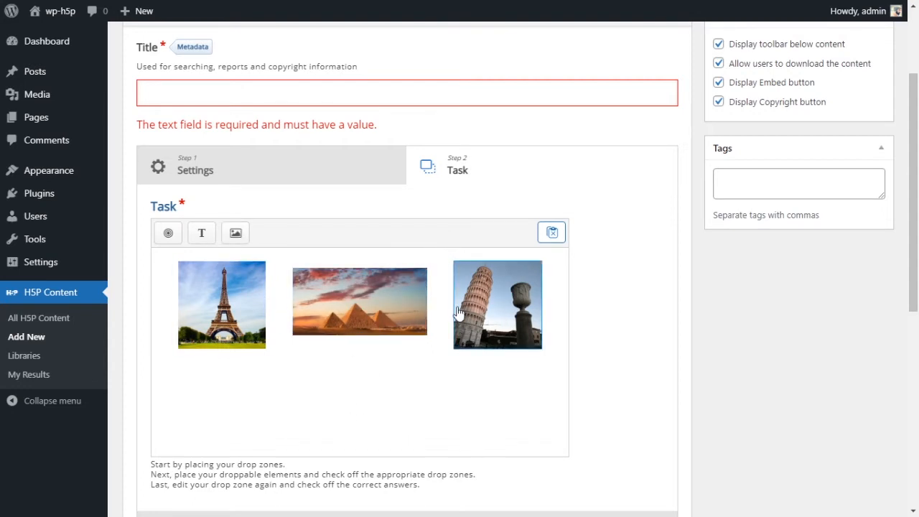
- Add a text element reading "Italy" and enter "Italy" in the content's title field
{"action": "left_click", "coordinate": [206, 236]}
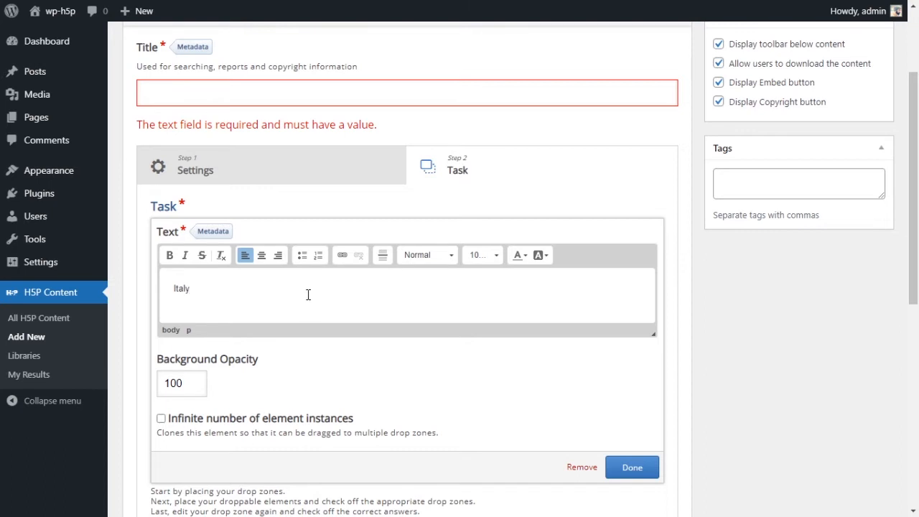
{"action": "left_click", "coordinate": [261, 103]}
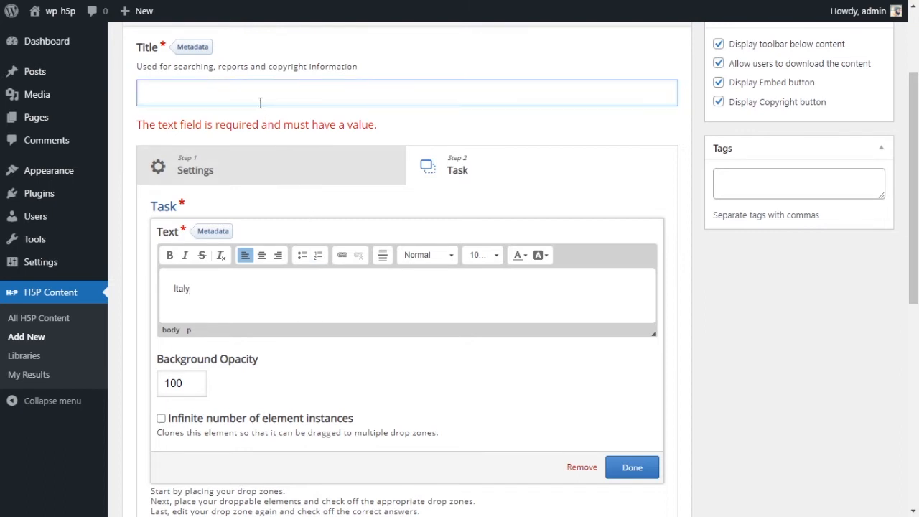
{"action": "type", "text": "Italy"}
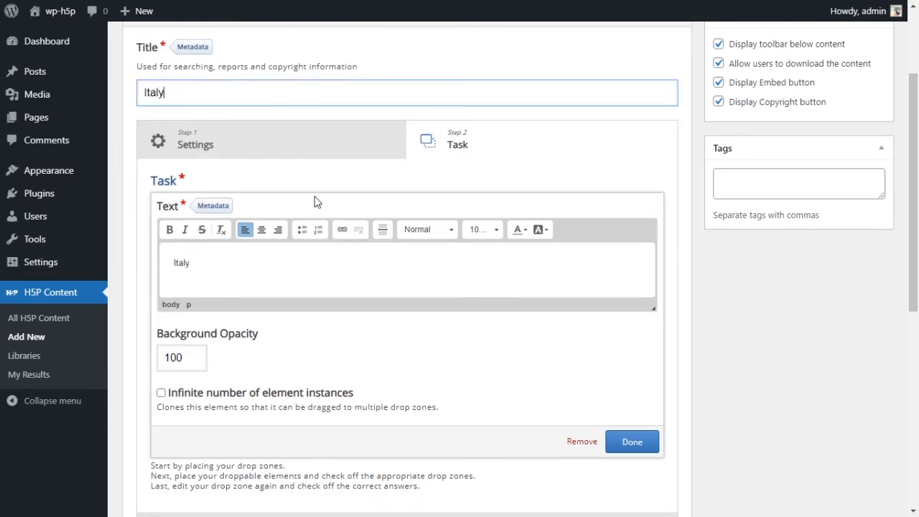
- Make the word "Italy" in the text element bold
{"action": "left_click", "coordinate": [268, 258]}
{"action": "double_click", "coordinate": [224, 257]}
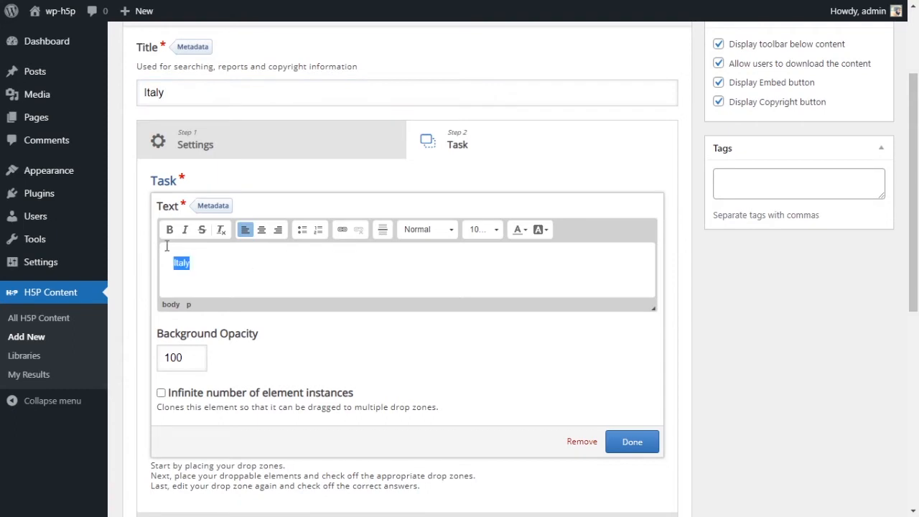
{"action": "left_click", "coordinate": [170, 229]}
{"action": "left_click", "coordinate": [272, 259]}
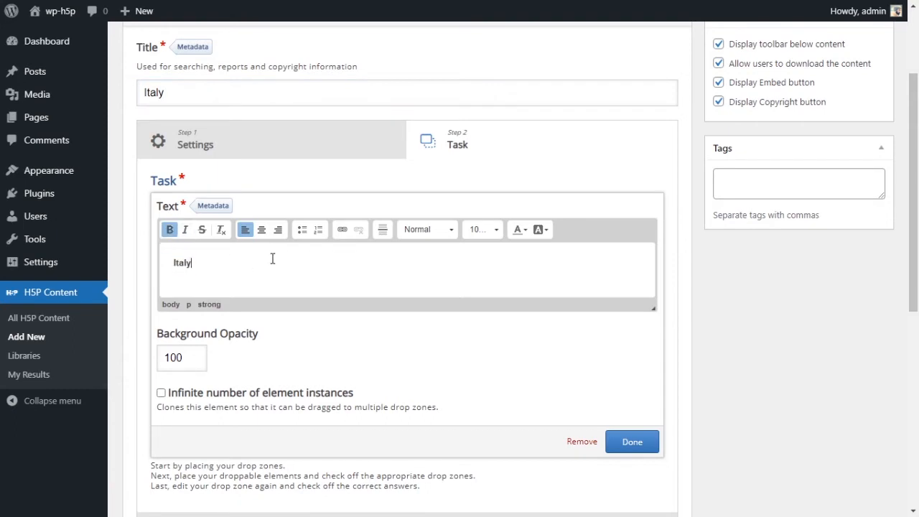
- Set the font size of the word "Italy" in the text element to 175%
{"action": "double_click", "coordinate": [181, 262]}
{"action": "left_click", "coordinate": [476, 230]}
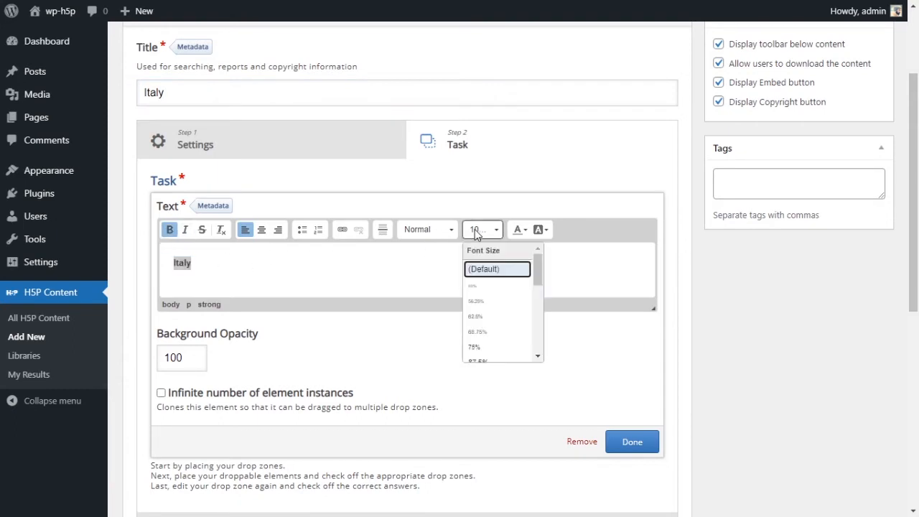
{"action": "scroll", "coordinate": [510, 323], "scroll_direction": "down", "scroll_amount": 3}
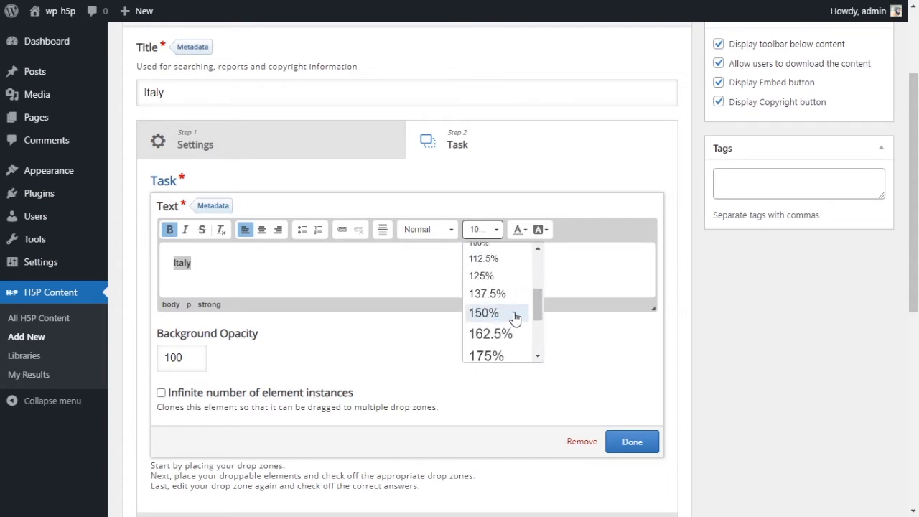
{"action": "left_click", "coordinate": [507, 311]}
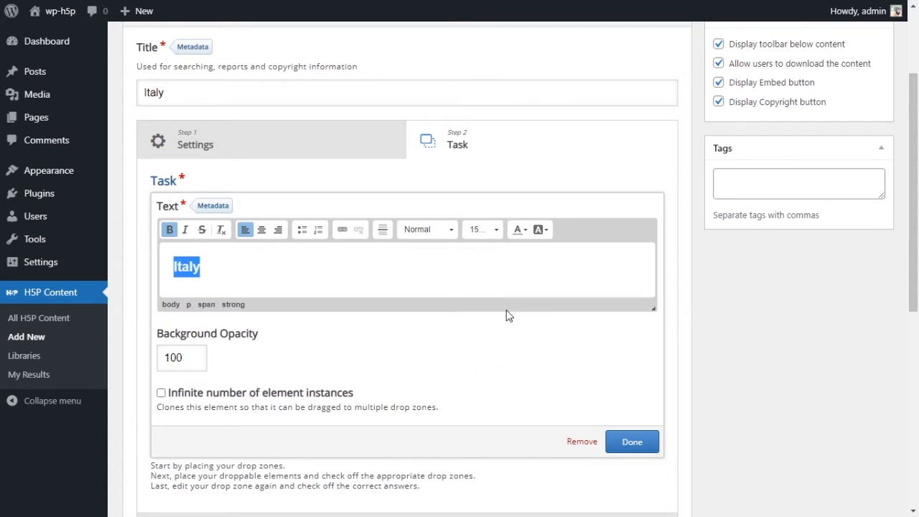
{"action": "left_click", "coordinate": [495, 231]}
{"action": "left_click", "coordinate": [501, 348]}
{"action": "left_click", "coordinate": [478, 230]}
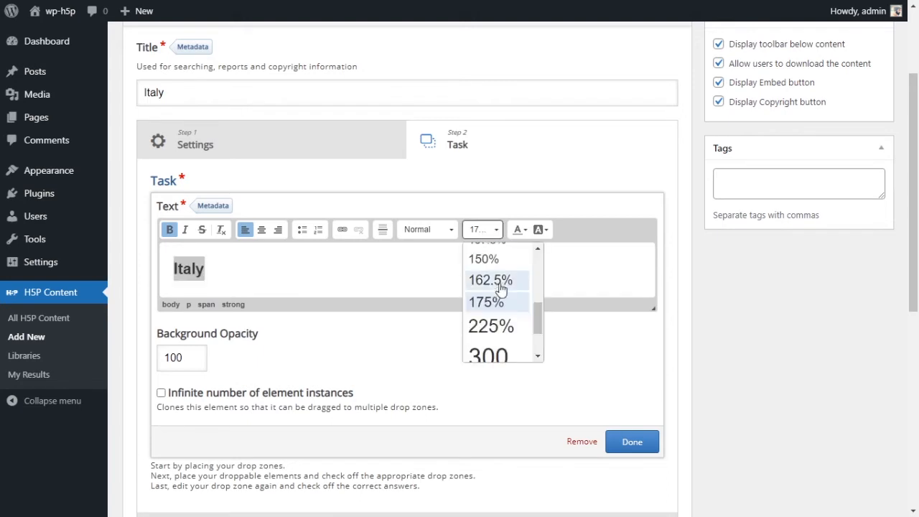
{"action": "scroll", "coordinate": [506, 309], "scroll_direction": "down", "scroll_amount": 2}
{"action": "scroll", "coordinate": [508, 316], "scroll_direction": "up", "scroll_amount": 2}
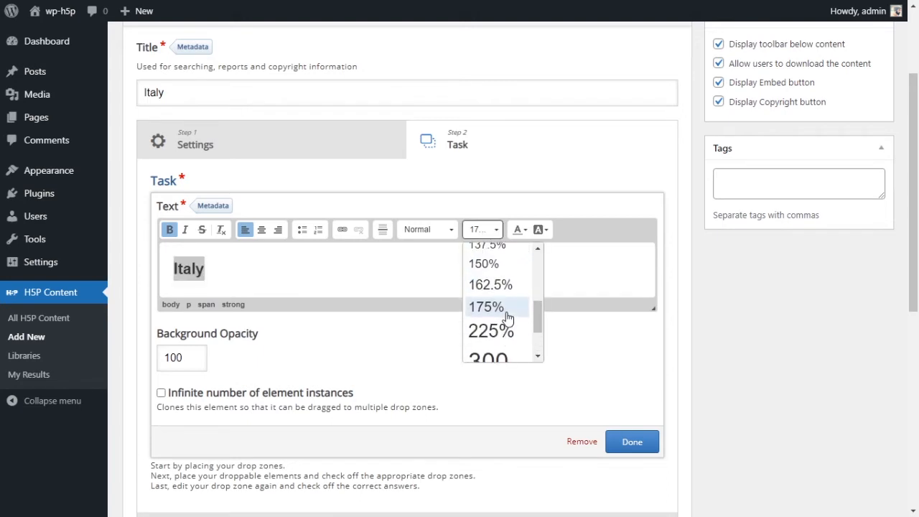
{"action": "left_click", "coordinate": [216, 265]}
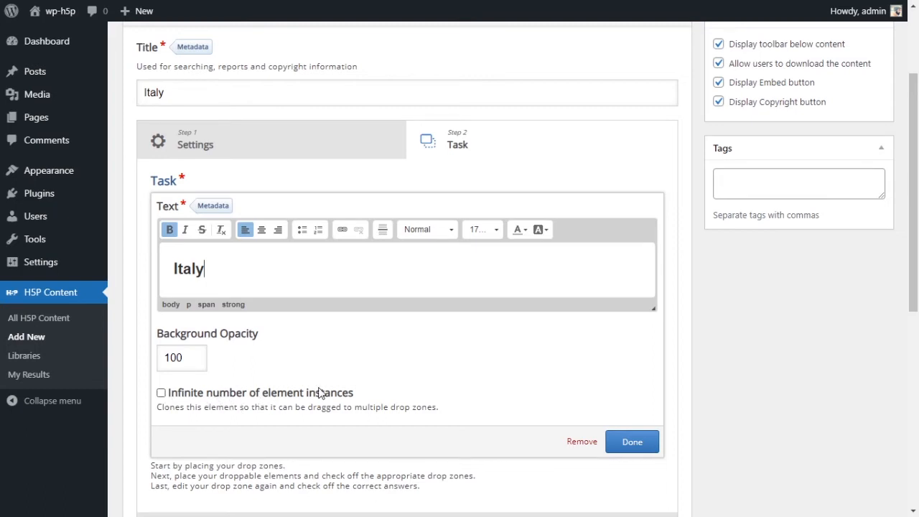
{"action": "scroll", "coordinate": [287, 380], "scroll_direction": "down", "scroll_amount": 1}
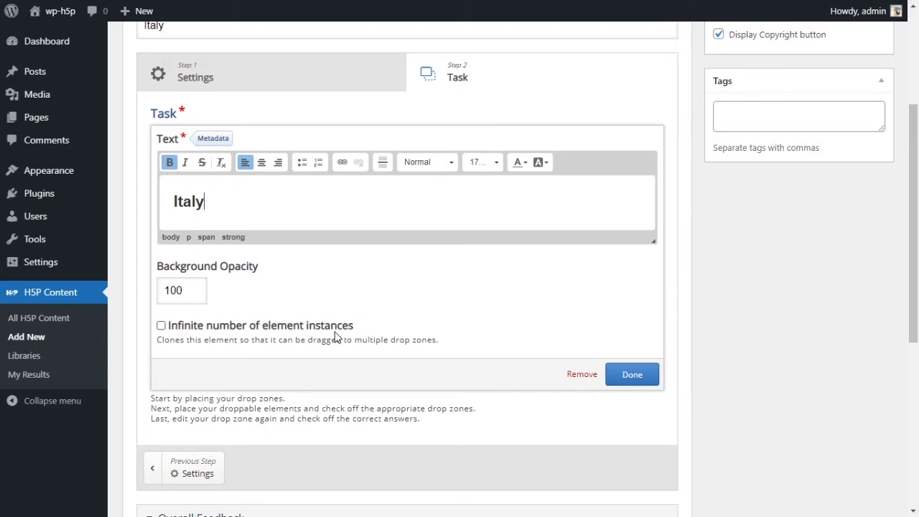
{"action": "scroll", "coordinate": [335, 339], "scroll_direction": "up", "scroll_amount": 1}
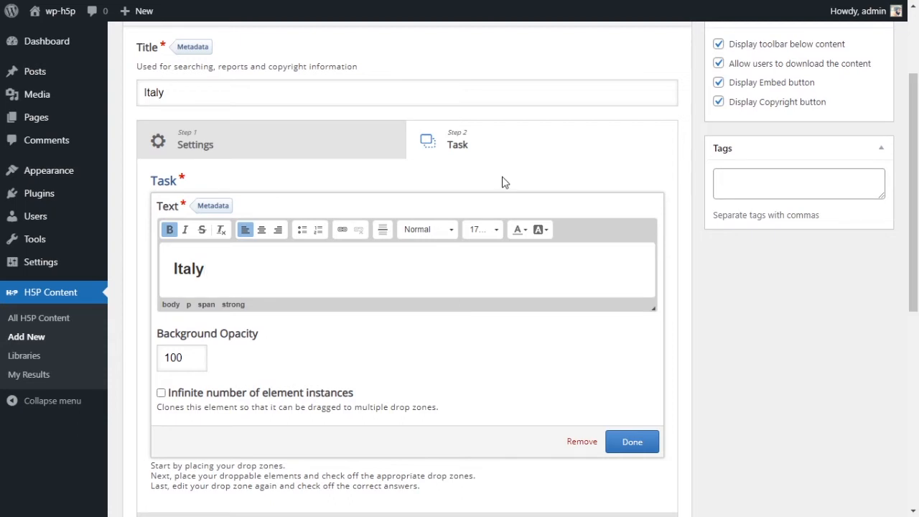
- Finish the "Italy" text element, move it below the Eiffel Tower image and shrink its box to fit the word
{"action": "left_click", "coordinate": [176, 396]}
{"action": "left_click", "coordinate": [161, 393]}
{"action": "left_click", "coordinate": [632, 442]}
{"action": "left_click_drag", "start_coordinate": [359, 308], "coordinate": [276, 387]}
{"action": "left_click_drag", "start_coordinate": [318, 424], "coordinate": [224, 406]}
{"action": "left_click", "coordinate": [284, 404]}
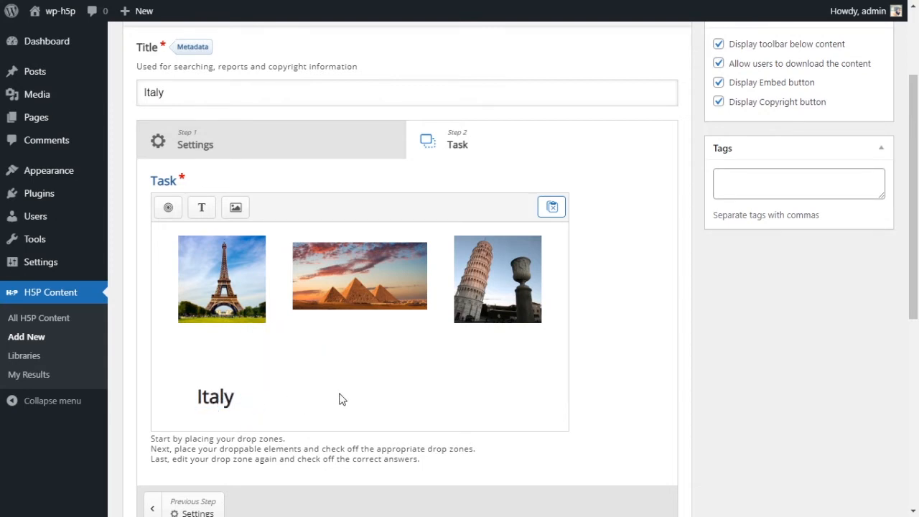
{"action": "left_click", "coordinate": [201, 207]}
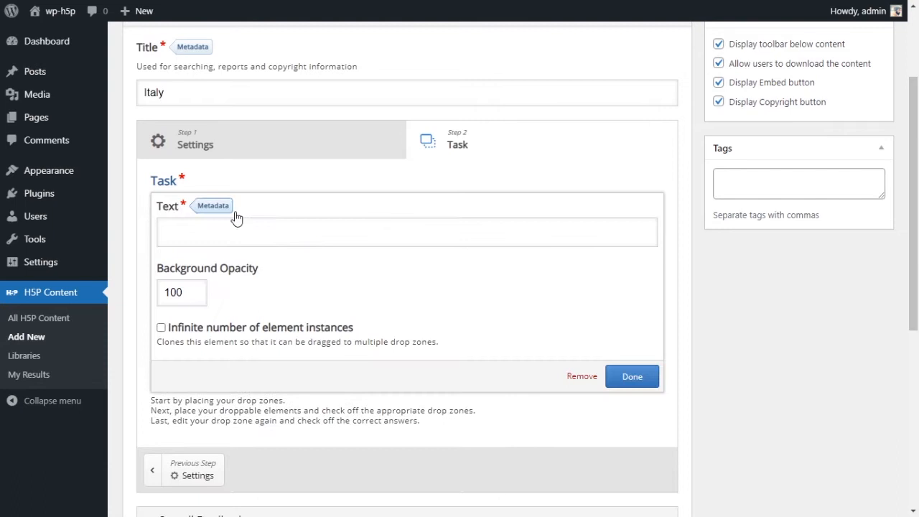
{"action": "left_click", "coordinate": [331, 226]}
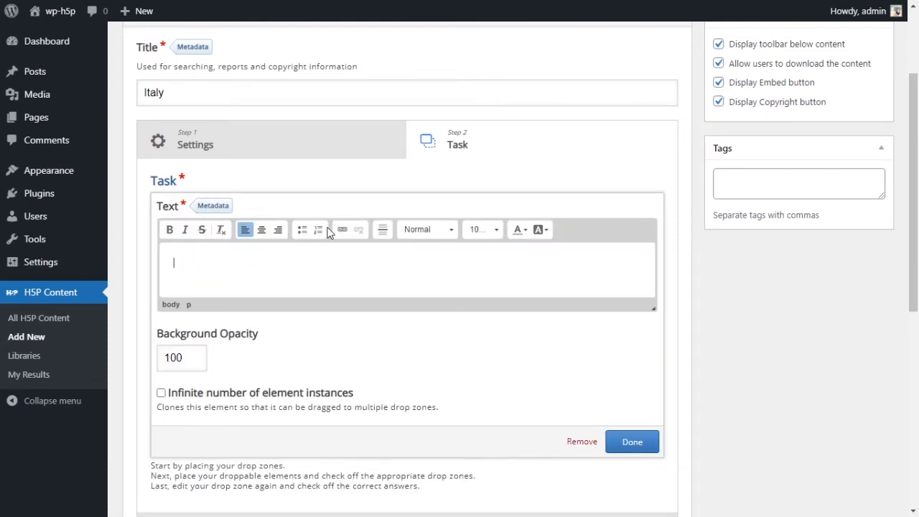
{"action": "double_click", "coordinate": [268, 101]}
{"action": "scroll", "coordinate": [291, 136], "scroll_direction": "up", "scroll_amount": 1}
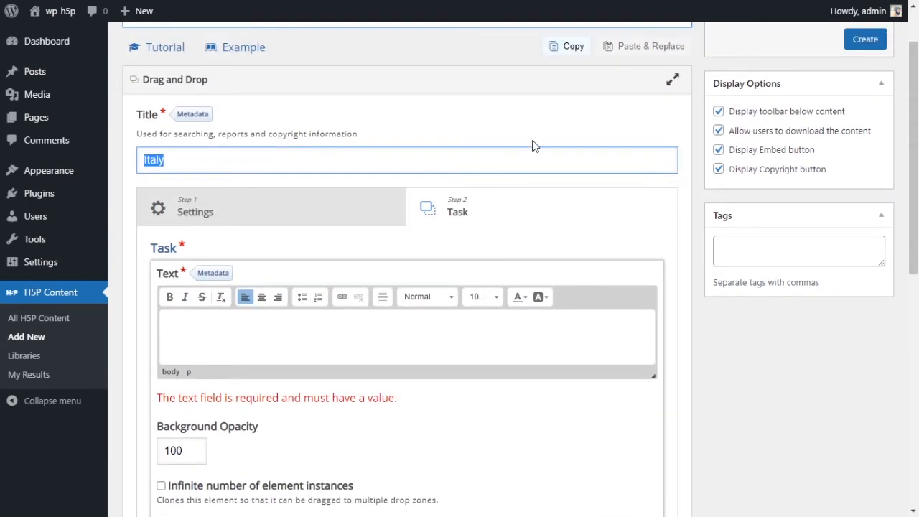
{"action": "scroll", "coordinate": [677, 201], "scroll_direction": "down", "scroll_amount": 4}
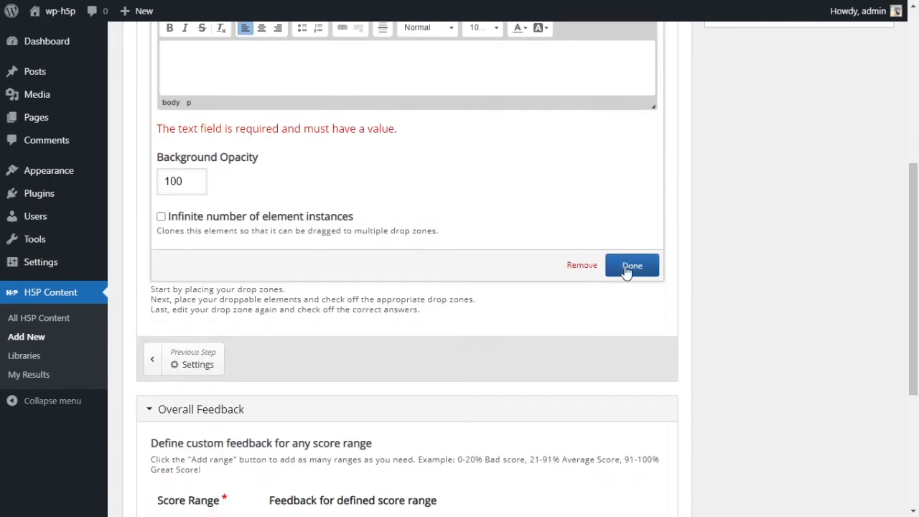
{"action": "left_click", "coordinate": [580, 267]}
{"action": "left_click", "coordinate": [524, 63]}
{"action": "scroll", "coordinate": [354, 232], "scroll_direction": "up", "scroll_amount": 1}
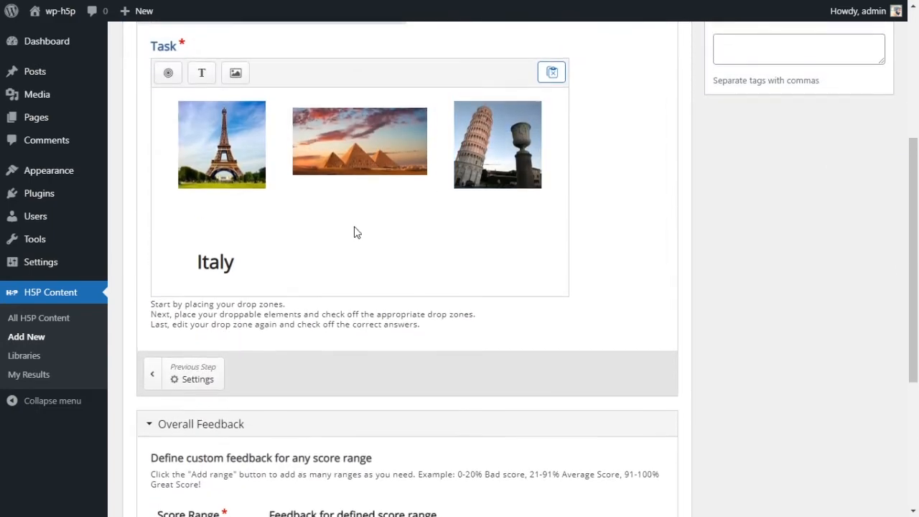
- Add a text element reading "France" and enter "France" in the content's title field
{"action": "left_click", "coordinate": [204, 77]}
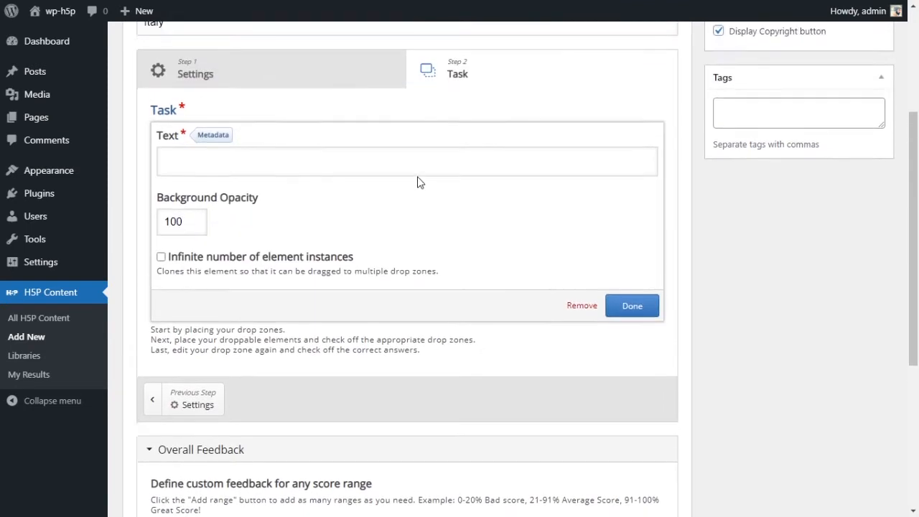
{"action": "left_click", "coordinate": [299, 173]}
{"action": "scroll", "coordinate": [307, 151], "scroll_direction": "up", "scroll_amount": 2}
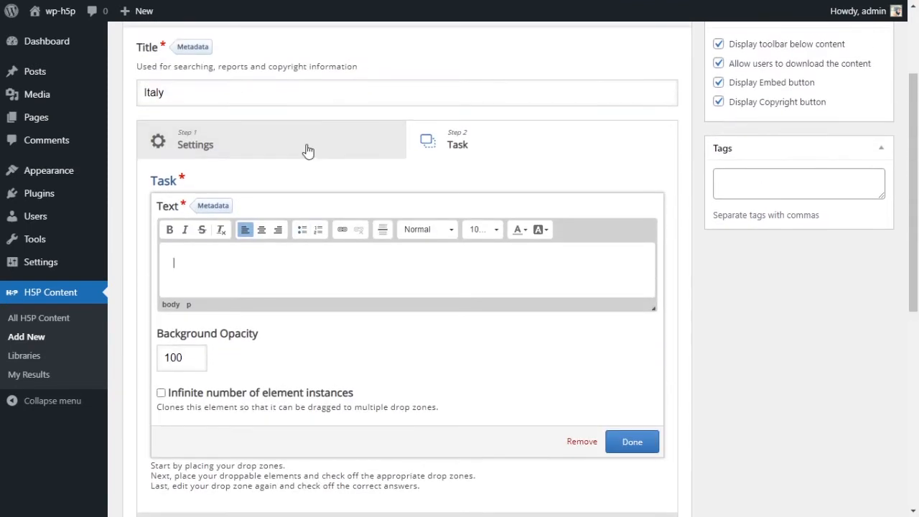
{"action": "scroll", "coordinate": [307, 153], "scroll_direction": "up", "scroll_amount": 2}
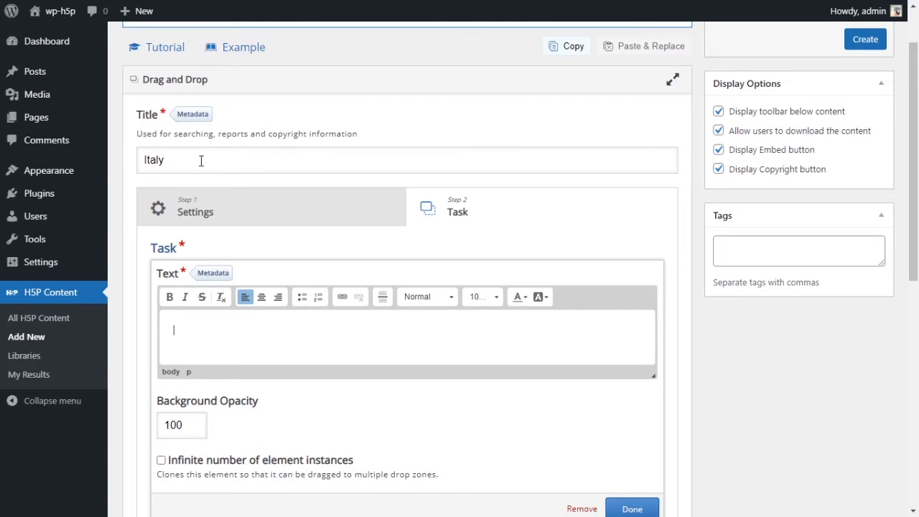
{"action": "double_click", "coordinate": [268, 160]}
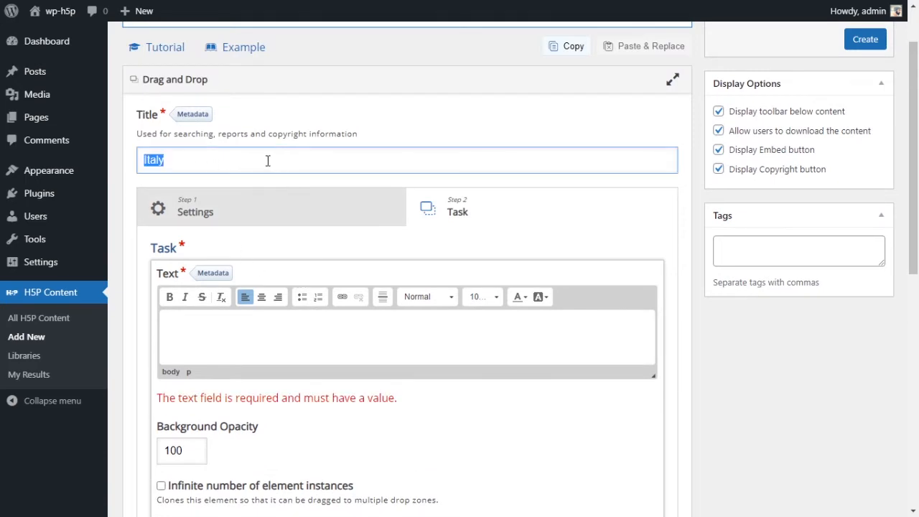
{"action": "type", "text": "France"}
{"action": "left_click", "coordinate": [221, 336]}
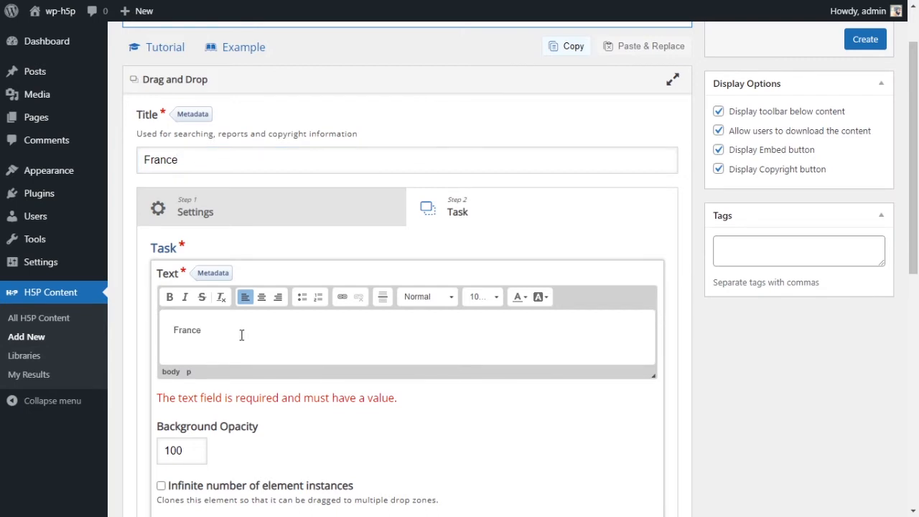
- Change the content's title to "Drag and Drop (Images)"
{"action": "double_click", "coordinate": [175, 160]}
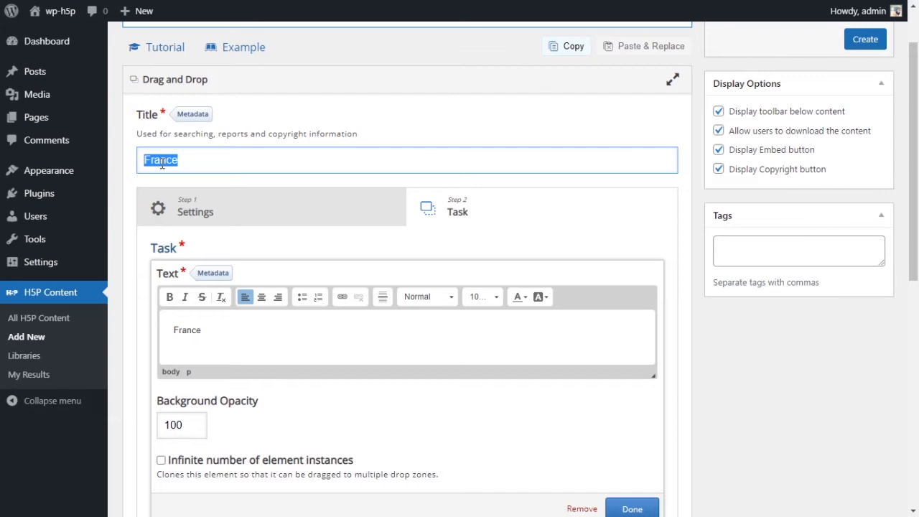
{"action": "type", "text": "Drag and"}
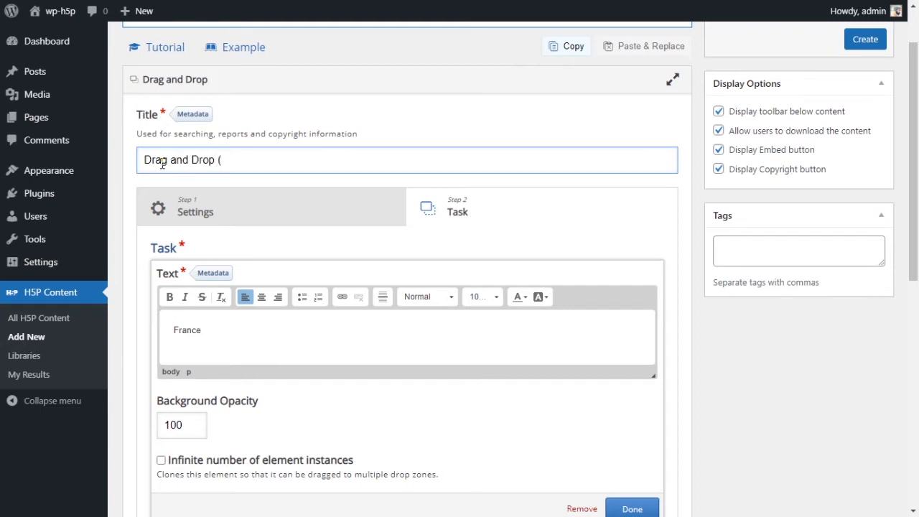
{"action": "type", "text": " Drop ("}
{"action": "scroll", "coordinate": [169, 176], "scroll_direction": "up", "scroll_amount": 1}
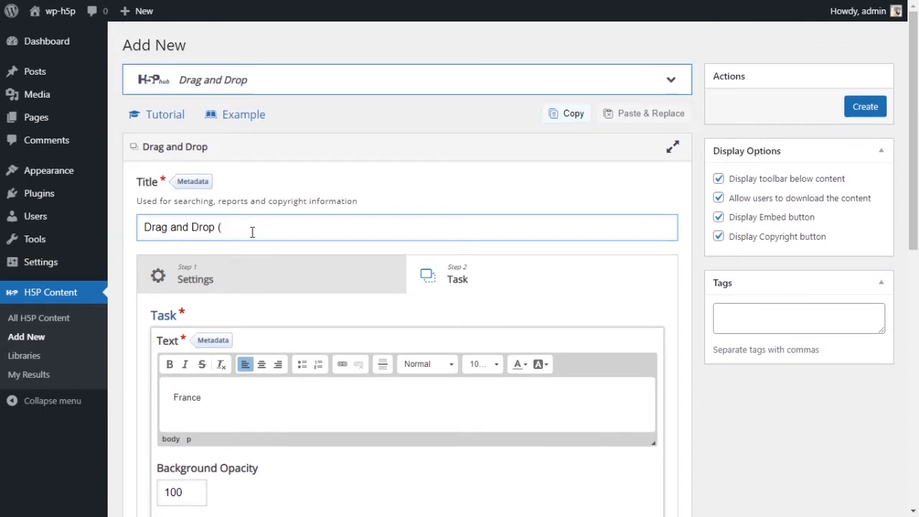
{"action": "scroll", "coordinate": [252, 231], "scroll_direction": "down", "scroll_amount": 1}
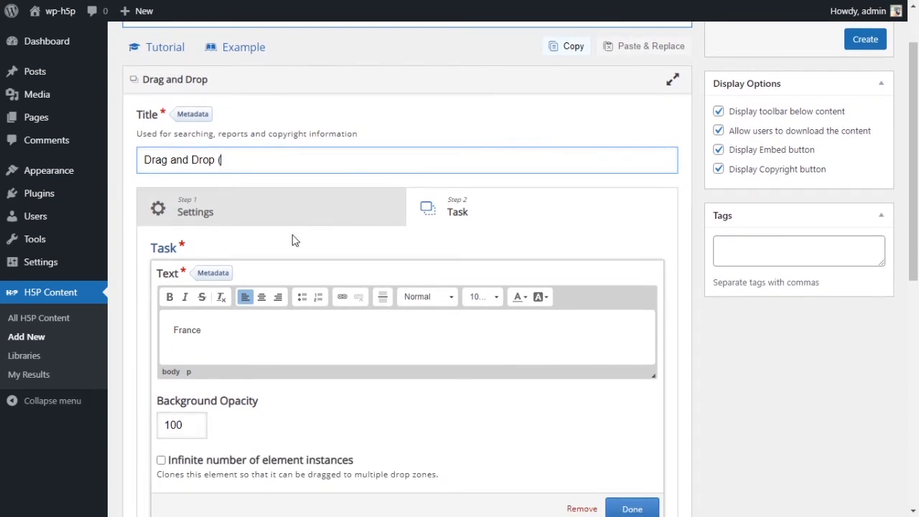
{"action": "type", "text": "Images"}
- Make the word "France" in the text element bold and set its font size to 175%
{"action": "left_click", "coordinate": [294, 332]}
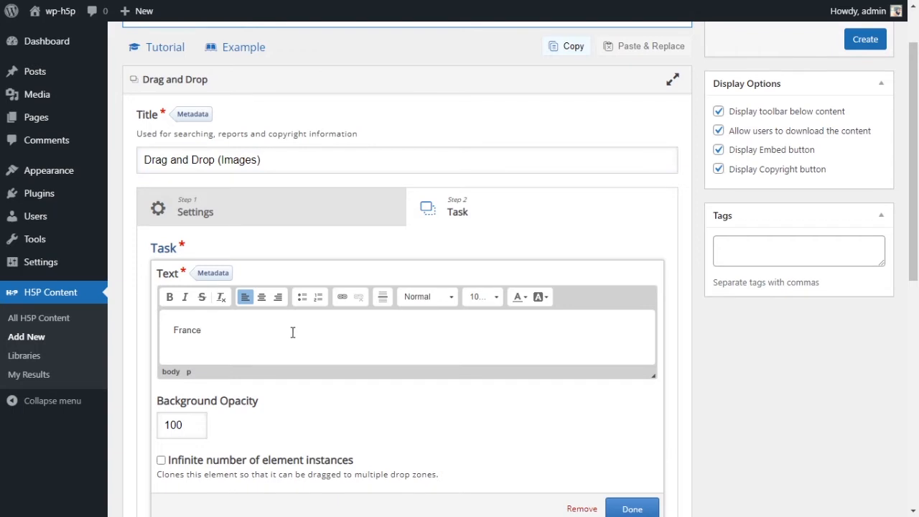
{"action": "double_click", "coordinate": [194, 330]}
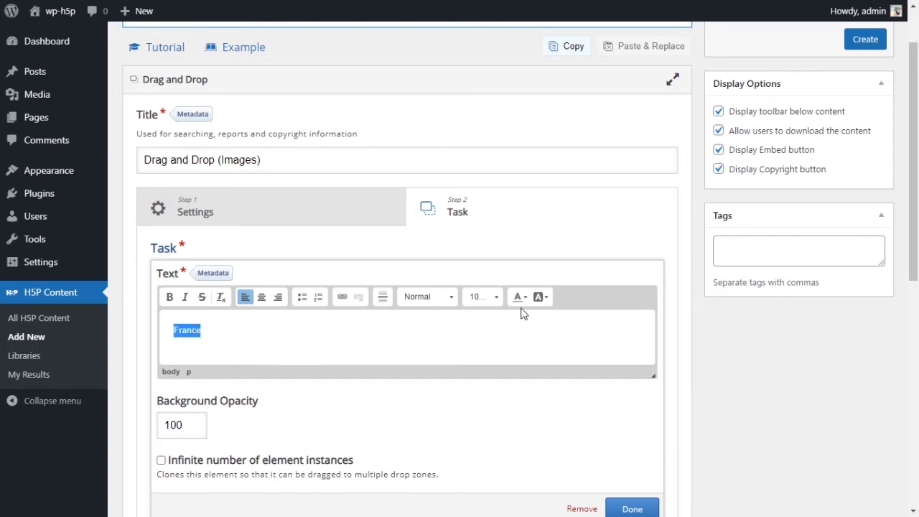
{"action": "left_click", "coordinate": [169, 297]}
{"action": "left_click", "coordinate": [477, 297]}
{"action": "scroll", "coordinate": [503, 382], "scroll_direction": "down", "scroll_amount": 3}
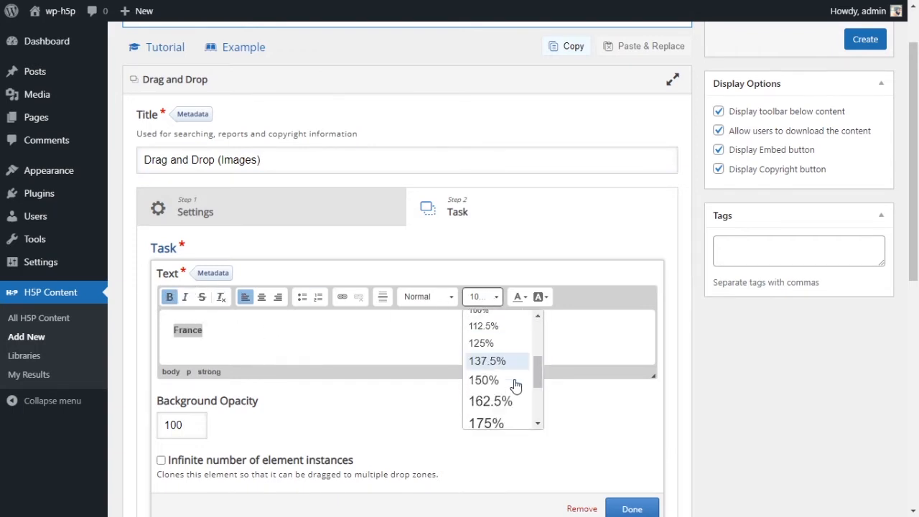
{"action": "left_click", "coordinate": [490, 402]}
{"action": "left_click", "coordinate": [357, 336]}
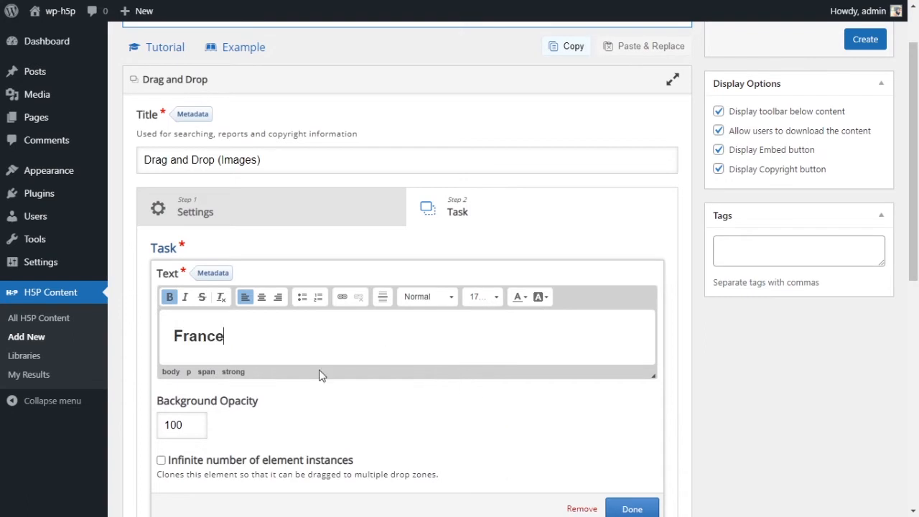
- Finish the "France" text element, move it below the pyramids image level with "Italy" and shrink its box to fit the word
{"action": "scroll", "coordinate": [320, 373], "scroll_direction": "down", "scroll_amount": 3}
{"action": "left_click", "coordinate": [631, 374]}
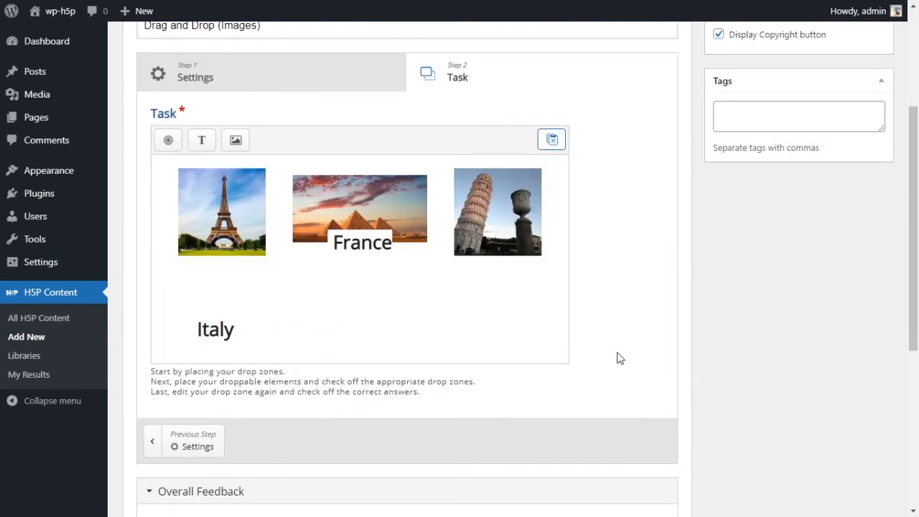
{"action": "left_click_drag", "start_coordinate": [378, 258], "coordinate": [357, 325]}
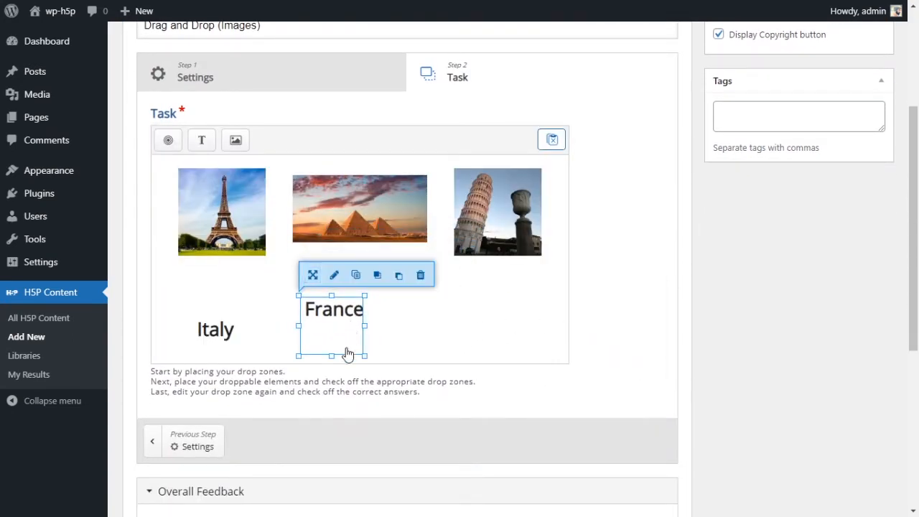
{"action": "left_click_drag", "start_coordinate": [332, 357], "coordinate": [336, 337]}
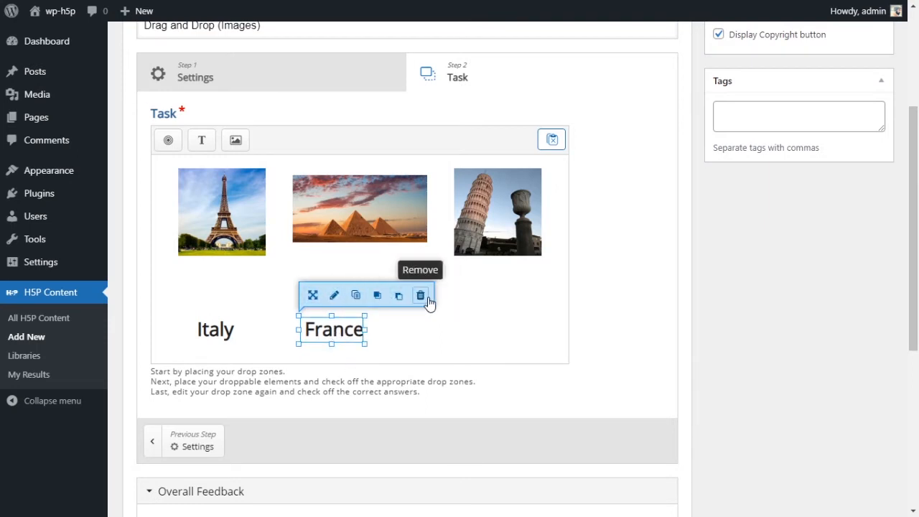
{"action": "left_click", "coordinate": [380, 349]}
- Review the settings of the "France" text element and close them
{"action": "left_click", "coordinate": [352, 336]}
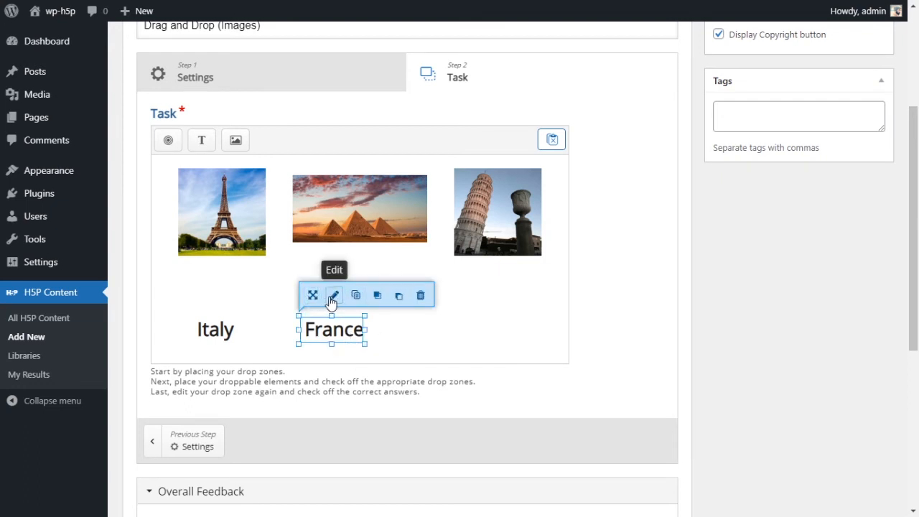
{"action": "left_click", "coordinate": [335, 298]}
{"action": "scroll", "coordinate": [358, 299], "scroll_direction": "up", "scroll_amount": 1}
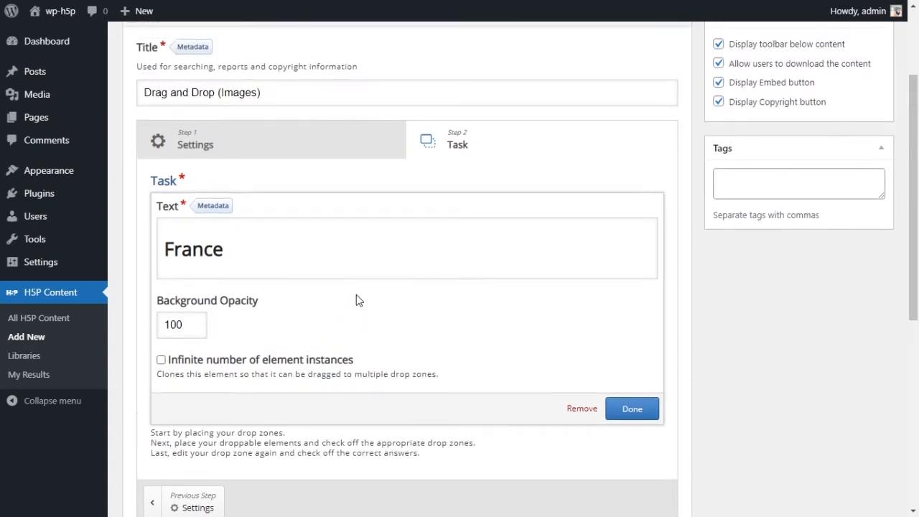
{"action": "scroll", "coordinate": [358, 300], "scroll_direction": "down", "scroll_amount": 1}
{"action": "left_click", "coordinate": [621, 349]}
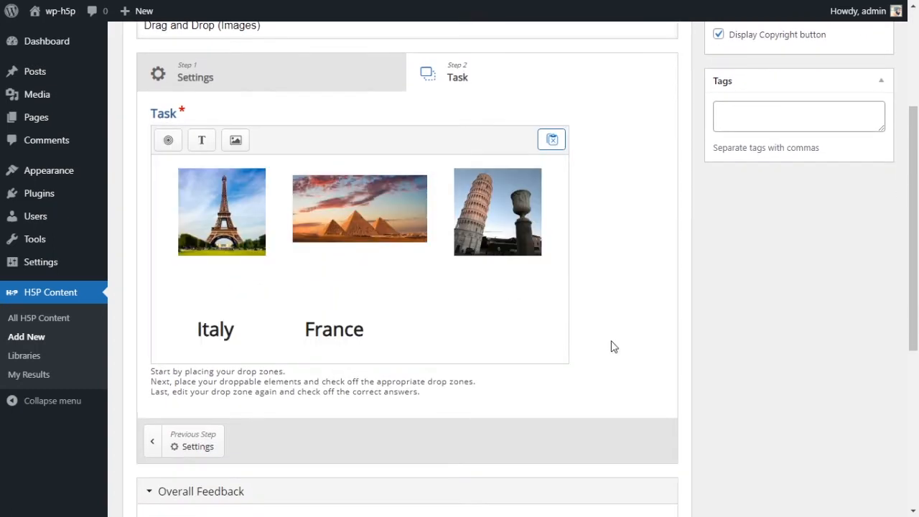
- Shift the "France" label slightly to the right so it sits centred beneath the pyramids image
{"action": "left_click", "coordinate": [354, 336]}
{"action": "left_click_drag", "start_coordinate": [356, 336], "coordinate": [364, 337]}
{"action": "left_click", "coordinate": [431, 352]}
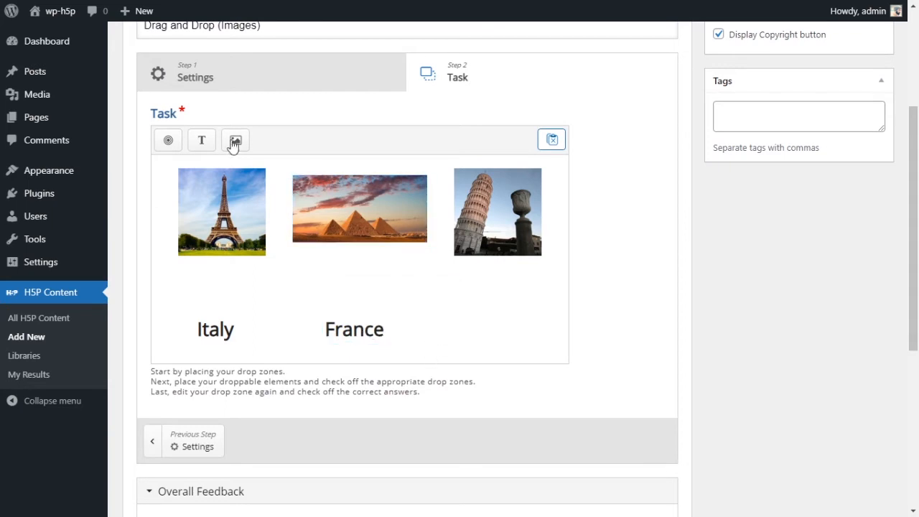
- Add a text element reading "Egypt" and make the word bold
{"action": "left_click", "coordinate": [203, 142]}
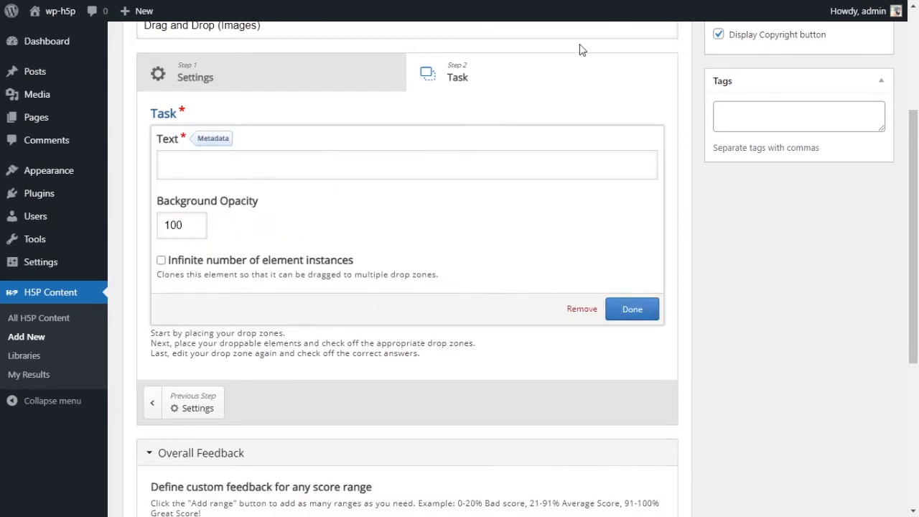
{"action": "left_click", "coordinate": [220, 165]}
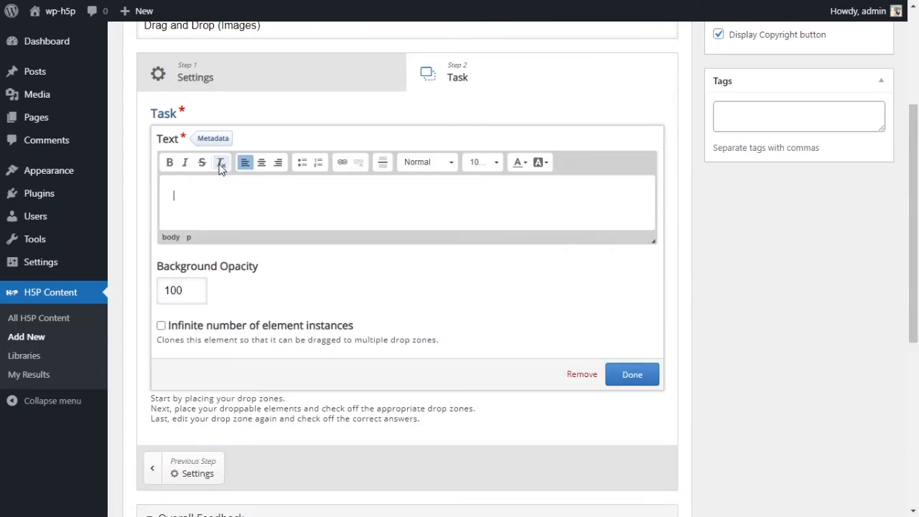
{"action": "type", "text": "Egypt"}
{"action": "double_click", "coordinate": [187, 195]}
{"action": "key", "text": "ctrl+b"}
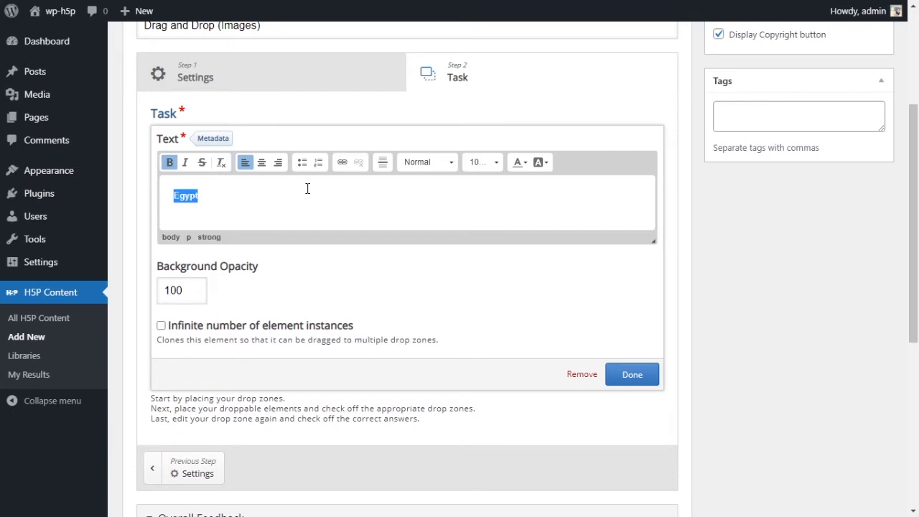
- Set the font size of the word "Egypt" in the text element to 175%
{"action": "left_click", "coordinate": [499, 163]}
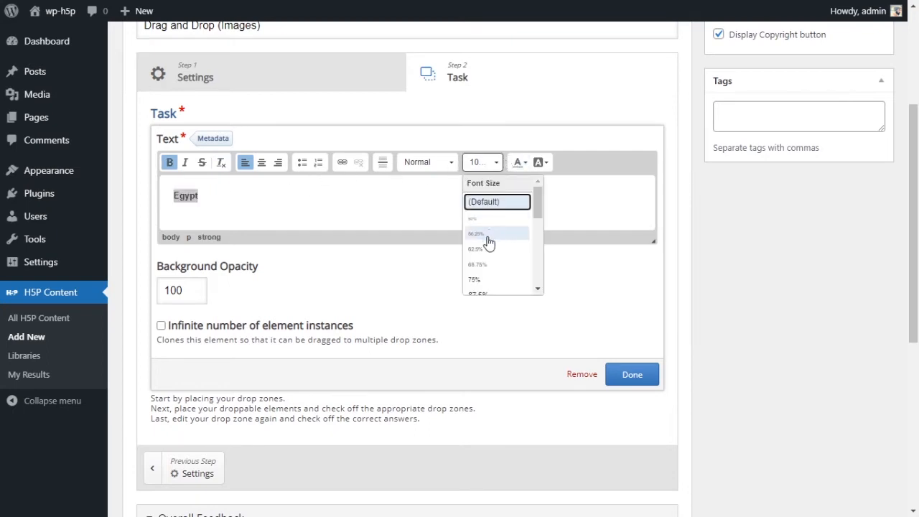
{"action": "scroll", "coordinate": [507, 269], "scroll_direction": "down", "scroll_amount": 2}
{"action": "left_click", "coordinate": [504, 278]}
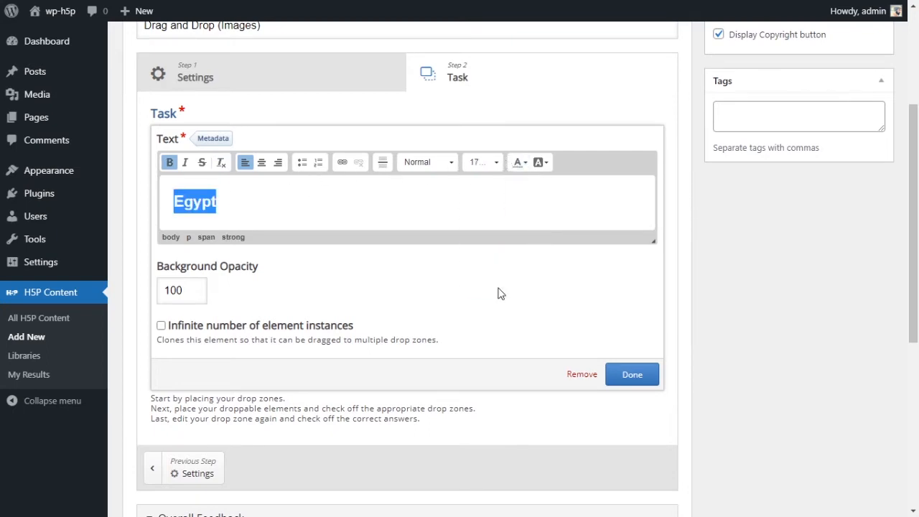
{"action": "left_click", "coordinate": [285, 189]}
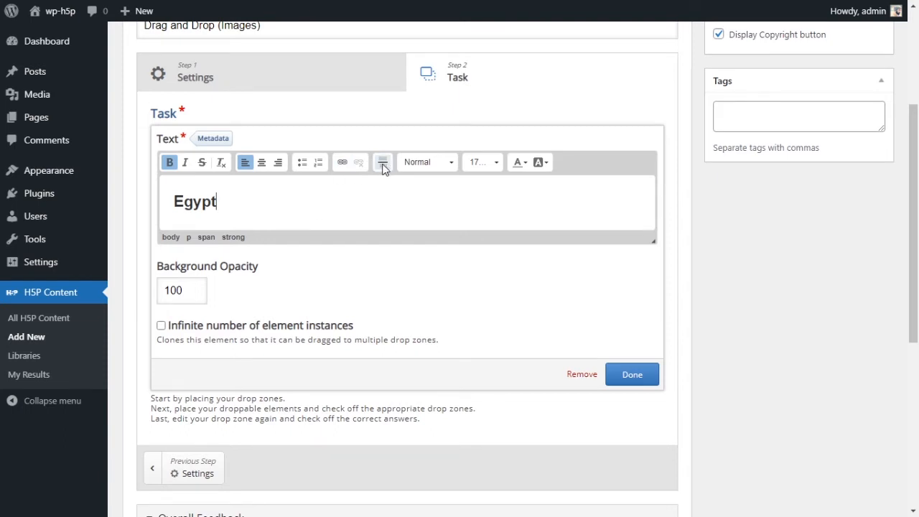
{"action": "left_click", "coordinate": [443, 165]}
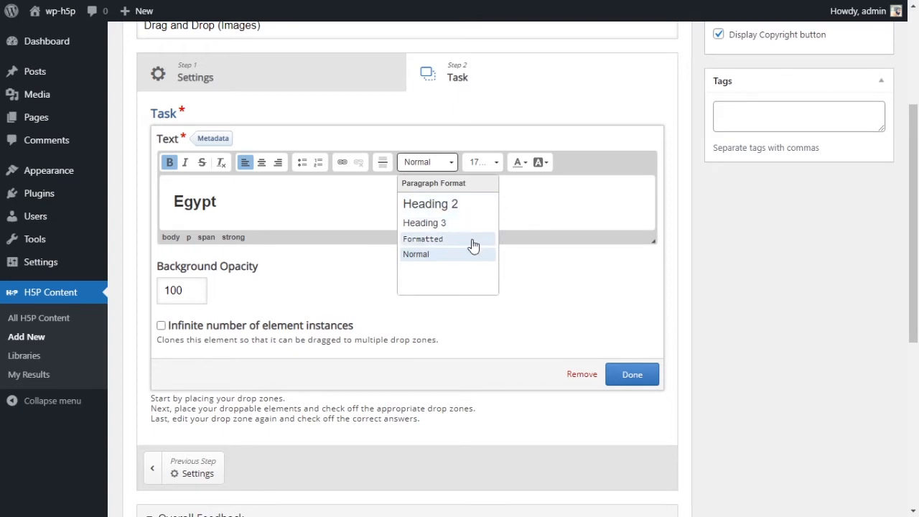
{"action": "left_click", "coordinate": [590, 214]}
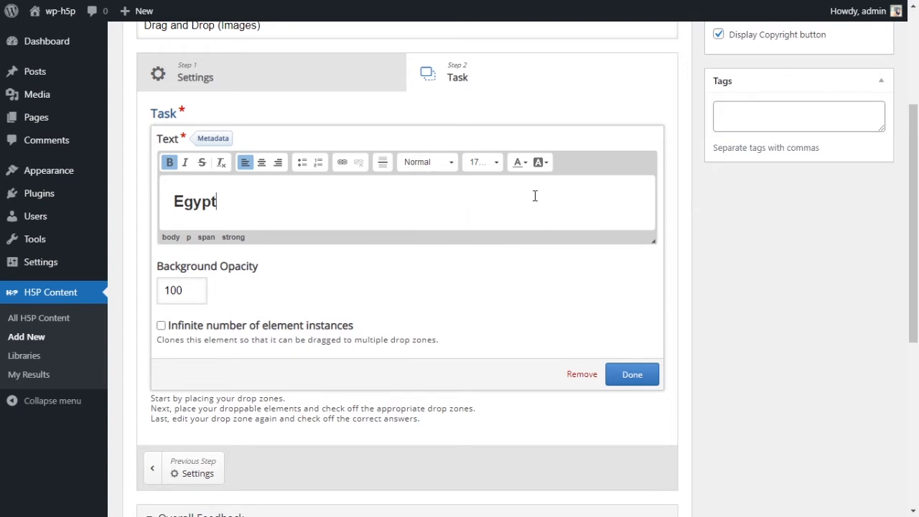
{"action": "left_click", "coordinate": [482, 163]}
{"action": "left_click", "coordinate": [499, 230]}
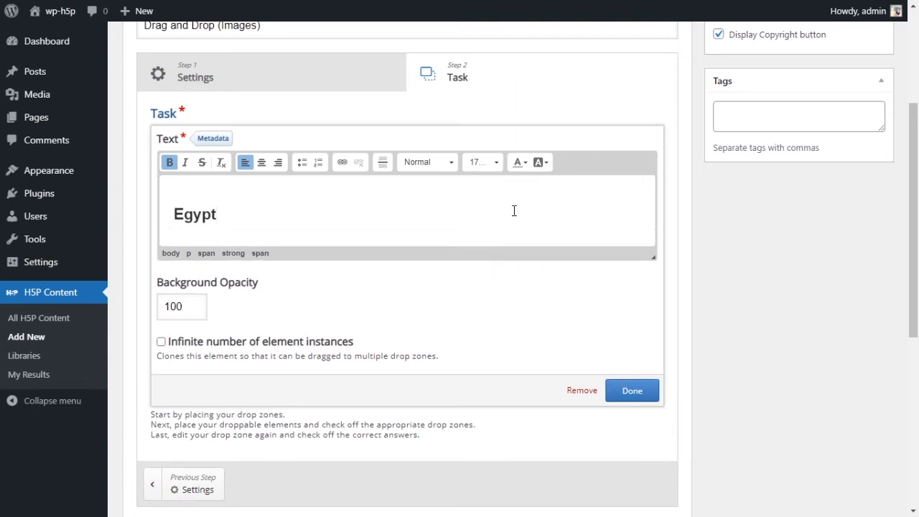
- Reapply the 175% font size to the whole word "Egypt" in the text element
{"action": "double_click", "coordinate": [197, 216]}
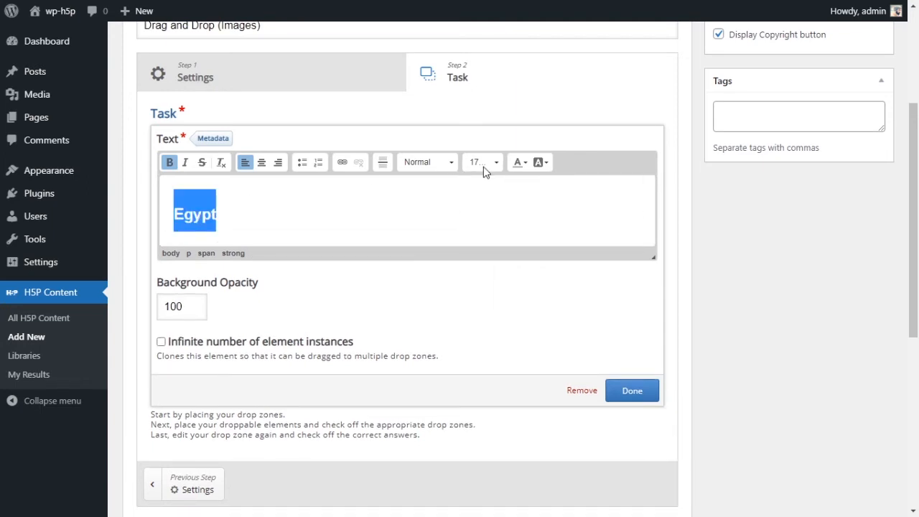
{"action": "left_click", "coordinate": [482, 165]}
{"action": "left_click", "coordinate": [495, 237]}
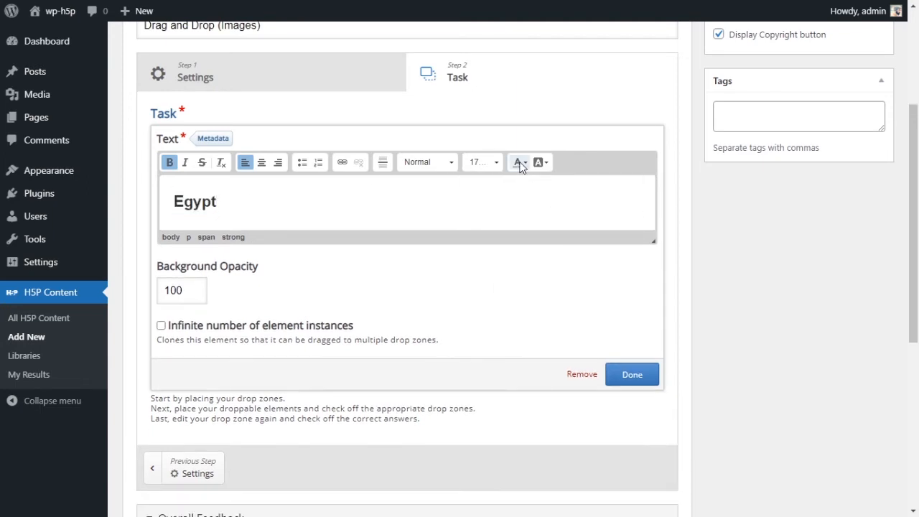
{"action": "left_click", "coordinate": [523, 163]}
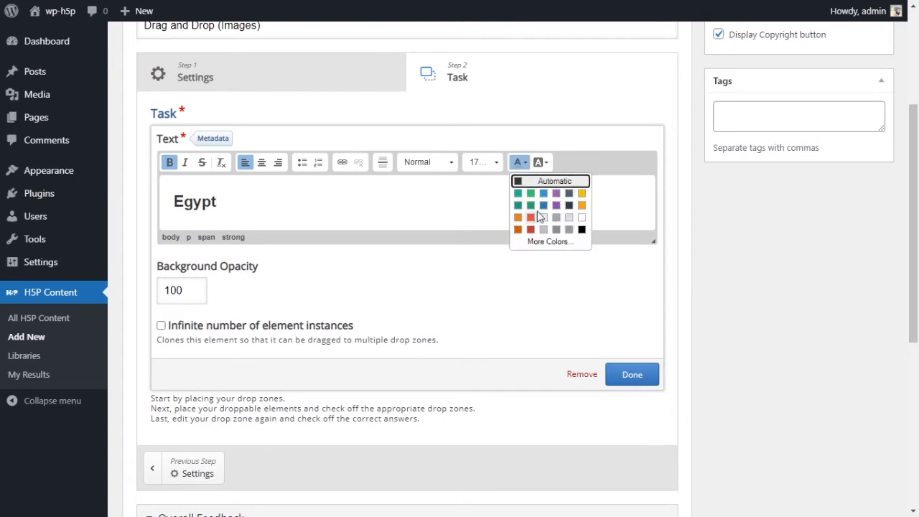
{"action": "left_click", "coordinate": [546, 161]}
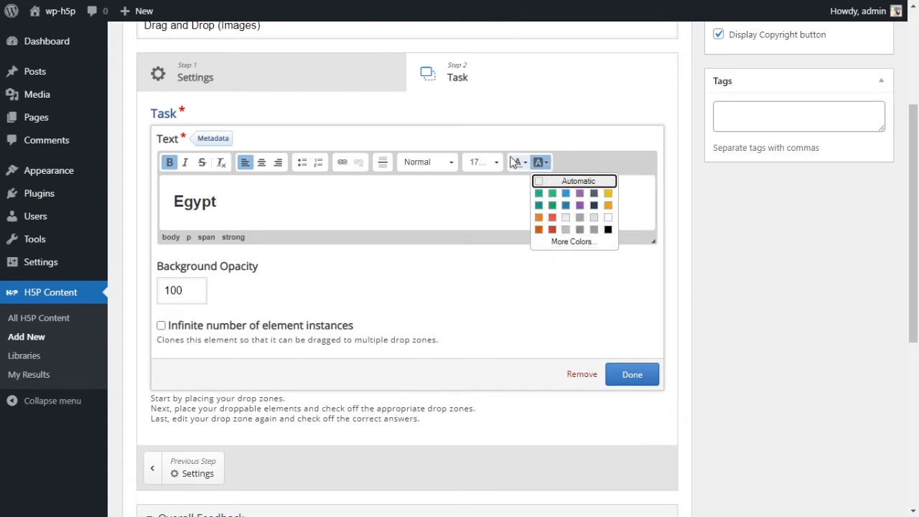
{"action": "left_click", "coordinate": [505, 201]}
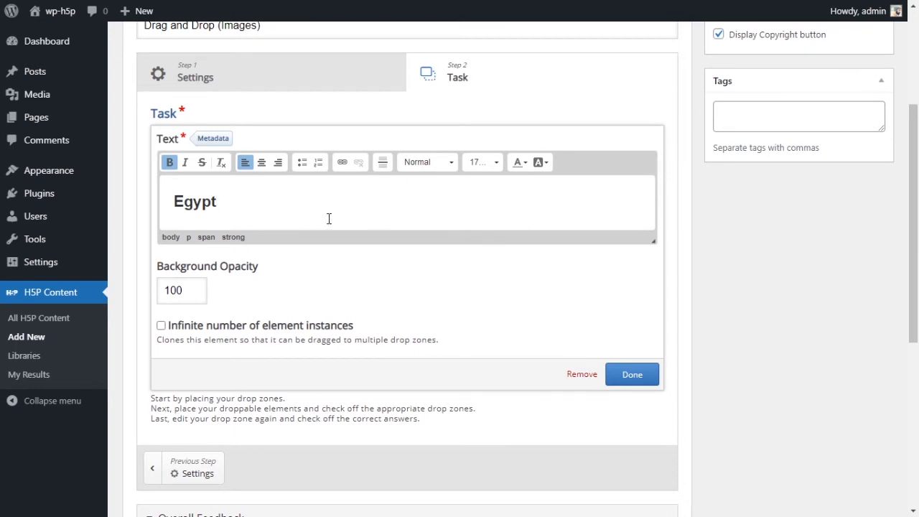
- Save the "Egypt" text element and place it beneath the Leaning Tower image, level with the "France" label
{"action": "left_click", "coordinate": [648, 376]}
{"action": "left_click", "coordinate": [363, 258]}
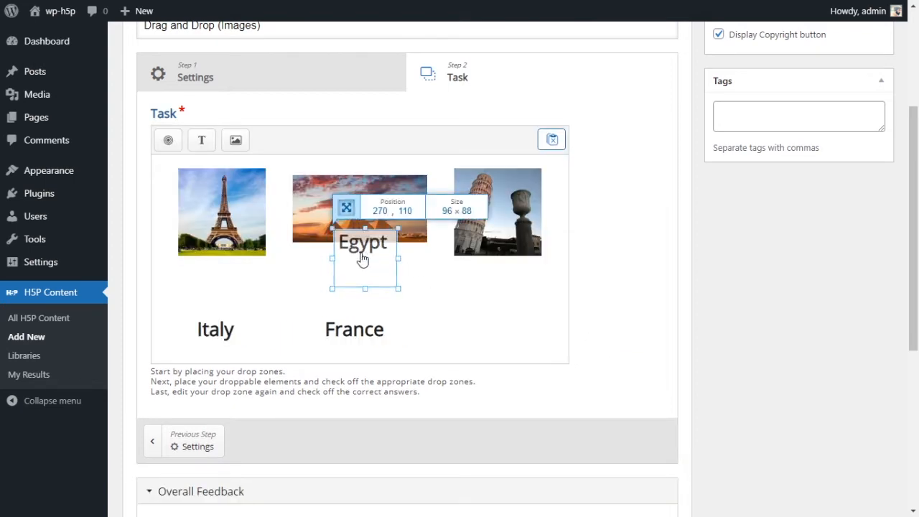
{"action": "left_click_drag", "start_coordinate": [362, 259], "coordinate": [517, 335]}
{"action": "left_click", "coordinate": [413, 308]}
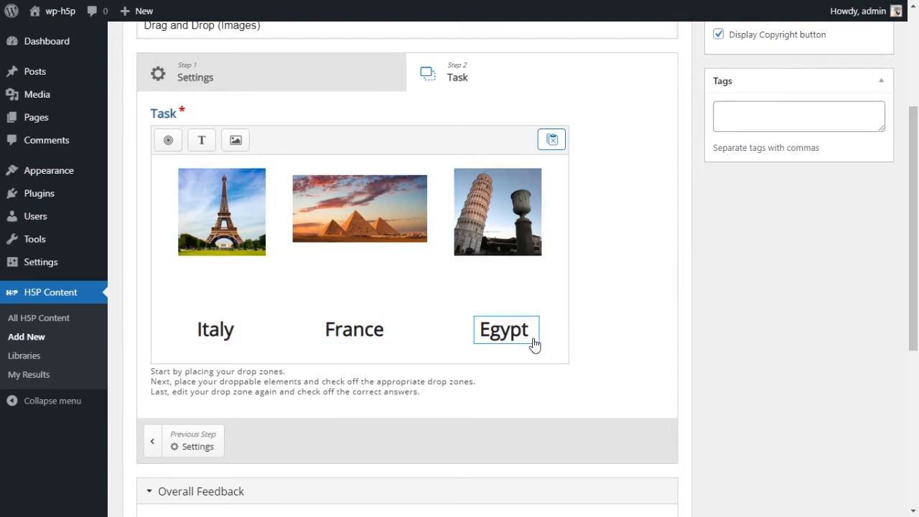
{"action": "left_click", "coordinate": [217, 329]}
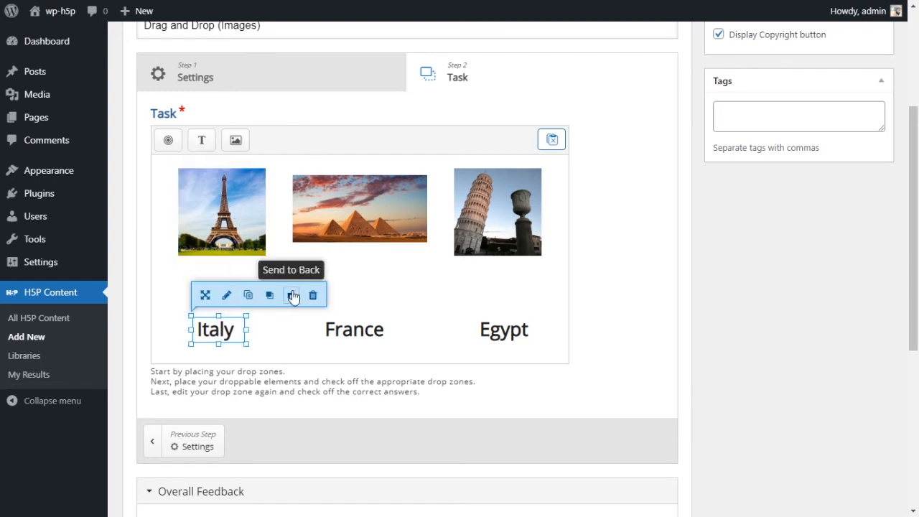
{"action": "left_click", "coordinate": [352, 271]}
{"action": "left_click", "coordinate": [208, 219]}
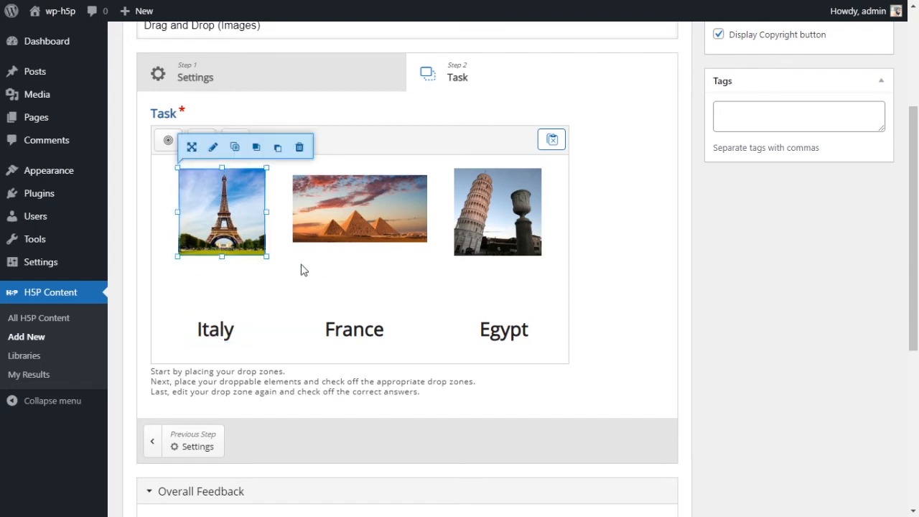
{"action": "left_click", "coordinate": [219, 327]}
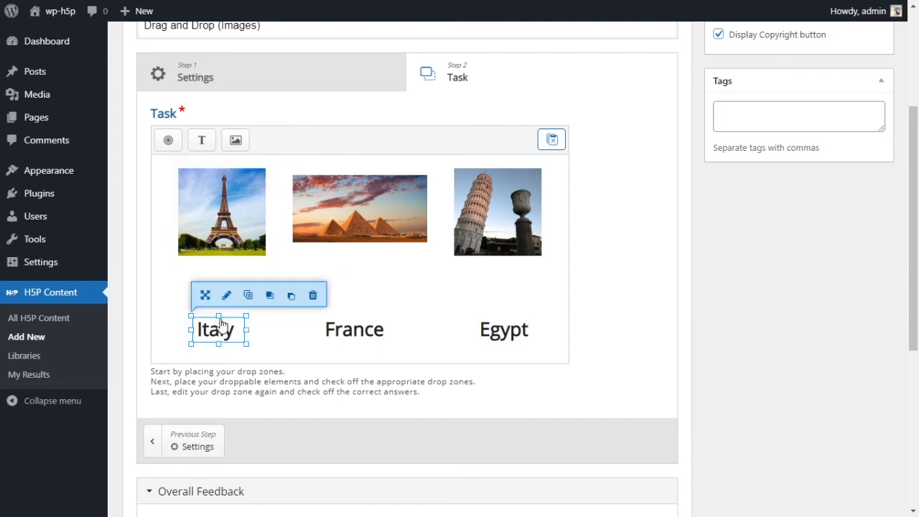
{"action": "left_click", "coordinate": [373, 300]}
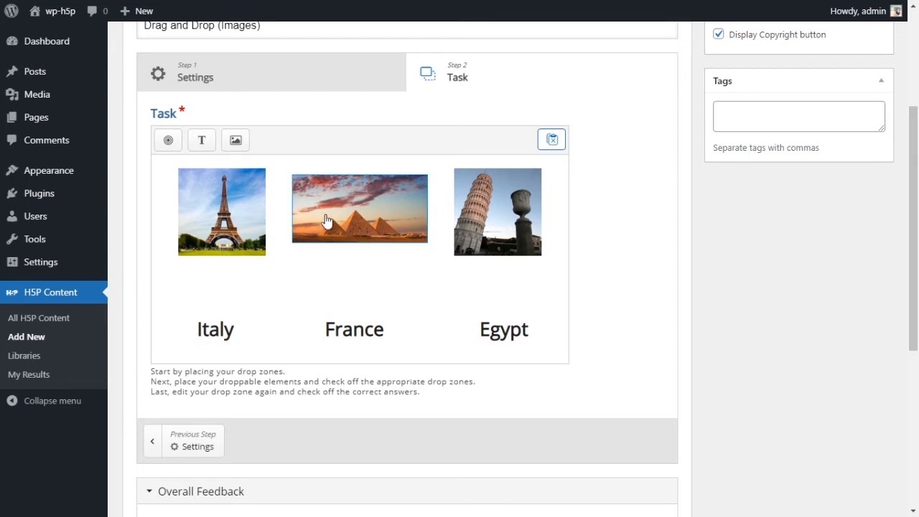
- Add a drop zone labelled "Italy" and keep its label hidden
{"action": "left_click", "coordinate": [175, 143]}
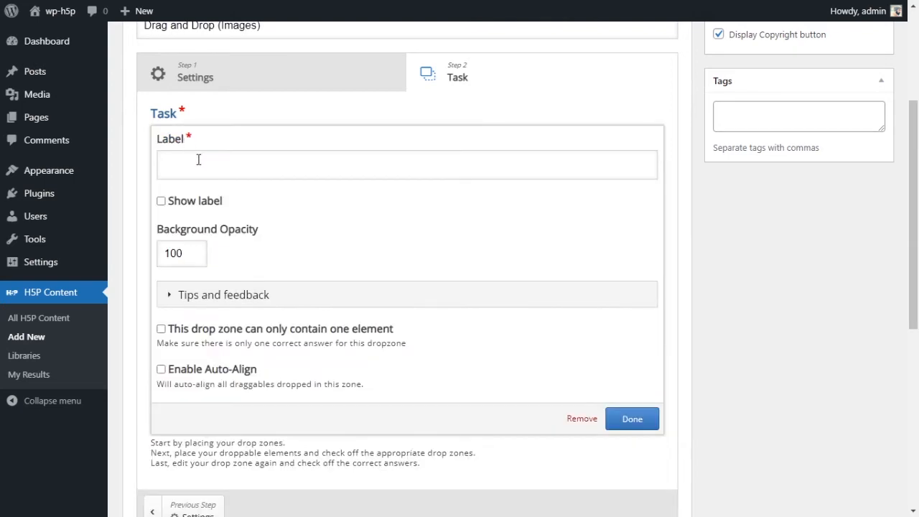
{"action": "left_click", "coordinate": [199, 161]}
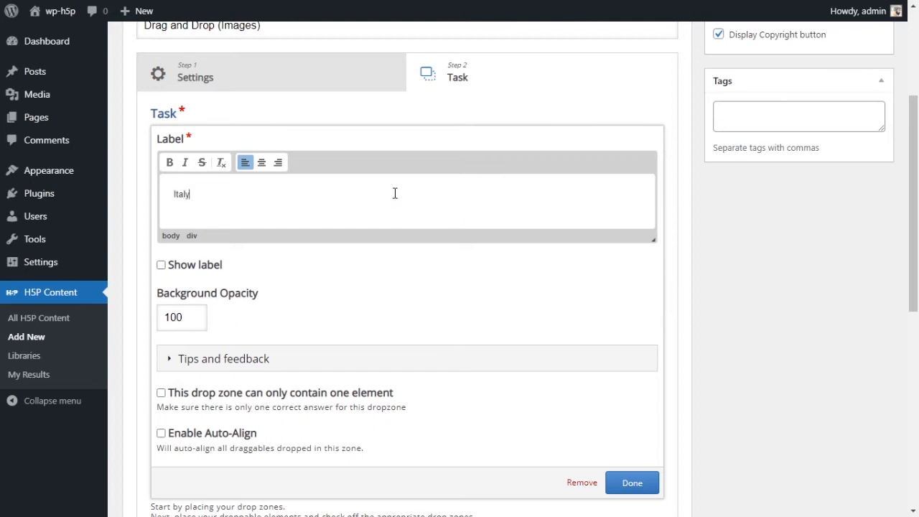
{"action": "scroll", "coordinate": [369, 275], "scroll_direction": "down", "scroll_amount": 2}
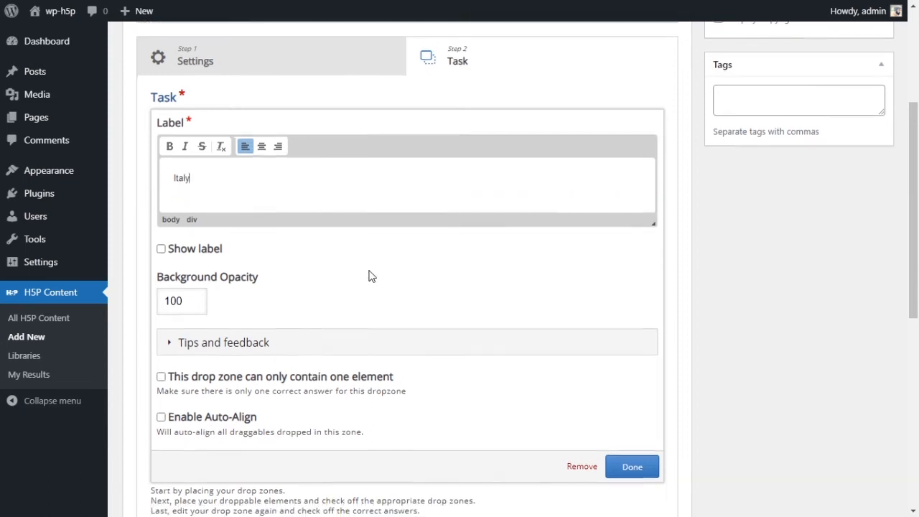
{"action": "left_click", "coordinate": [176, 201]}
{"action": "left_click", "coordinate": [177, 202]}
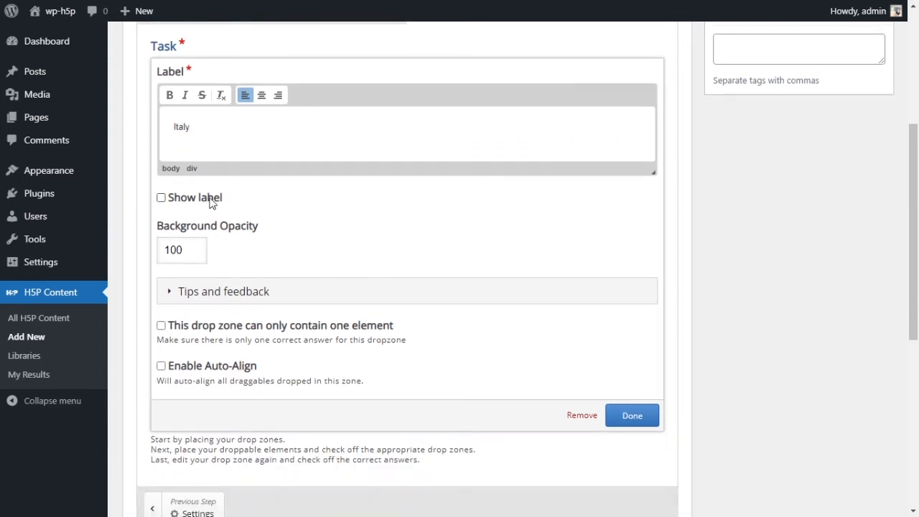
{"action": "scroll", "coordinate": [292, 215], "scroll_direction": "up", "scroll_amount": 2}
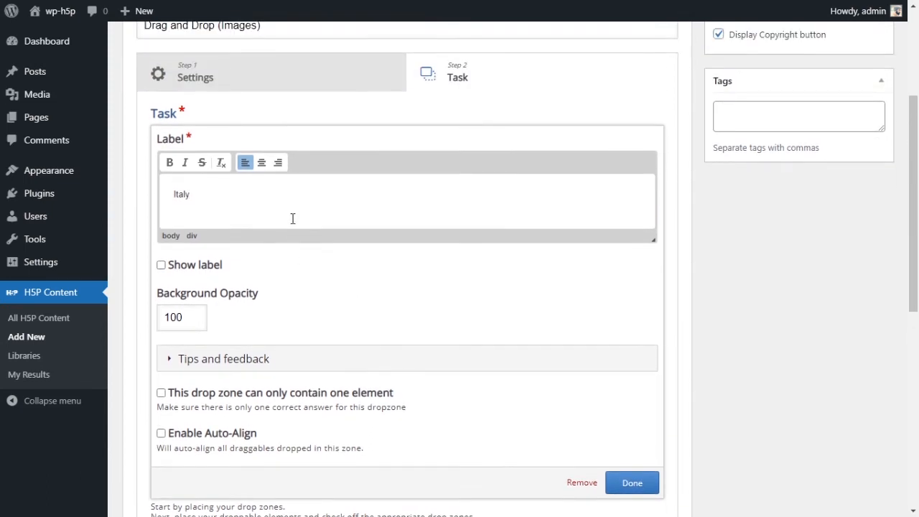
{"action": "scroll", "coordinate": [293, 219], "scroll_direction": "down", "scroll_amount": 2}
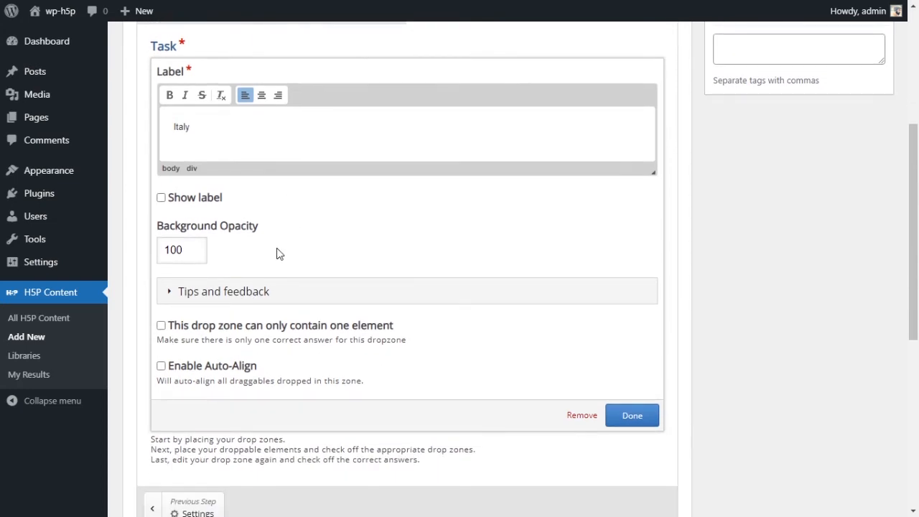
- Enter "This is a cool place" as the tip text in the drop zone's tips and feedback settings
{"action": "scroll", "coordinate": [279, 253], "scroll_direction": "down", "scroll_amount": 4}
{"action": "left_click", "coordinate": [194, 160]}
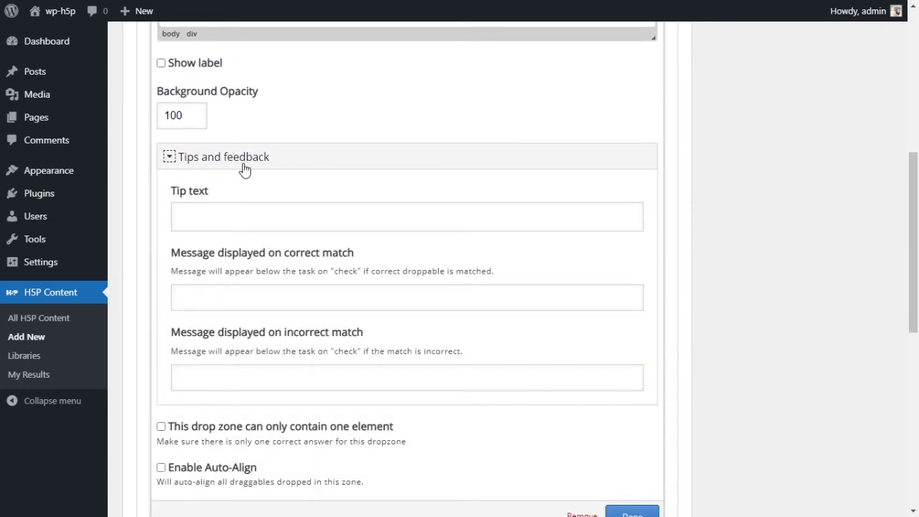
{"action": "left_click", "coordinate": [262, 217]}
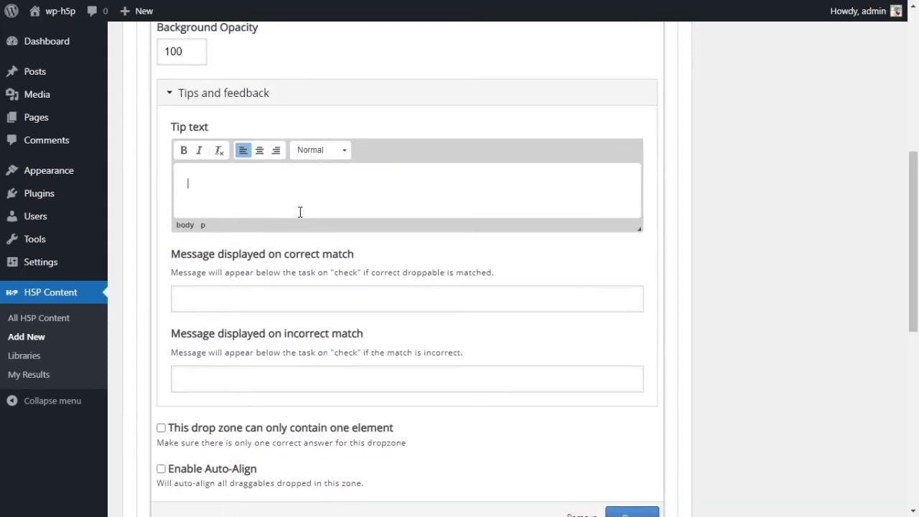
{"action": "scroll", "coordinate": [498, 208], "scroll_direction": "up", "scroll_amount": 2}
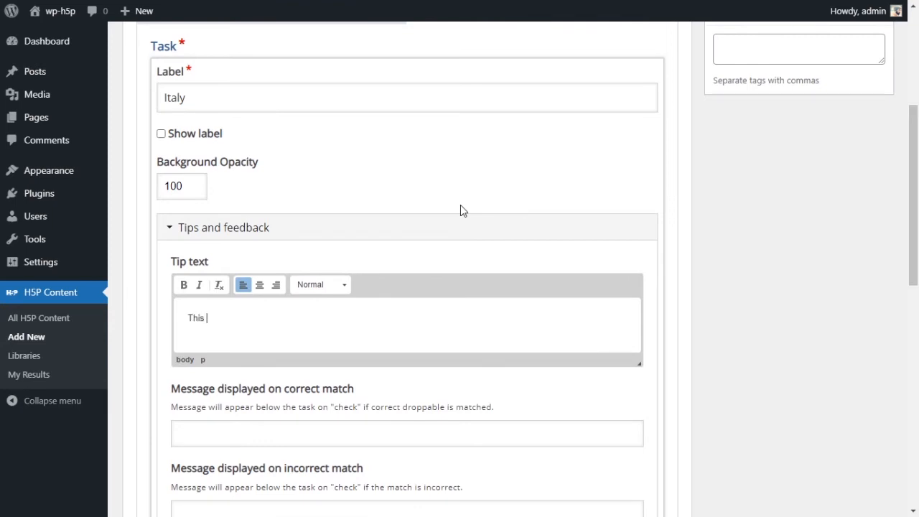
{"action": "type", "text": "This is a cool place"}
{"action": "scroll", "coordinate": [577, 282], "scroll_direction": "down", "scroll_amount": 1}
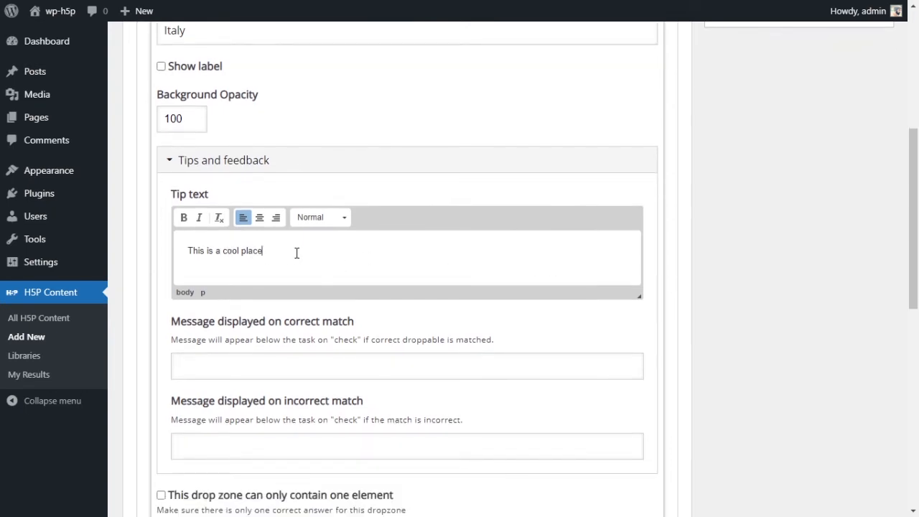
{"action": "left_click", "coordinate": [332, 355]}
{"action": "scroll", "coordinate": [304, 387], "scroll_direction": "down", "scroll_amount": 1}
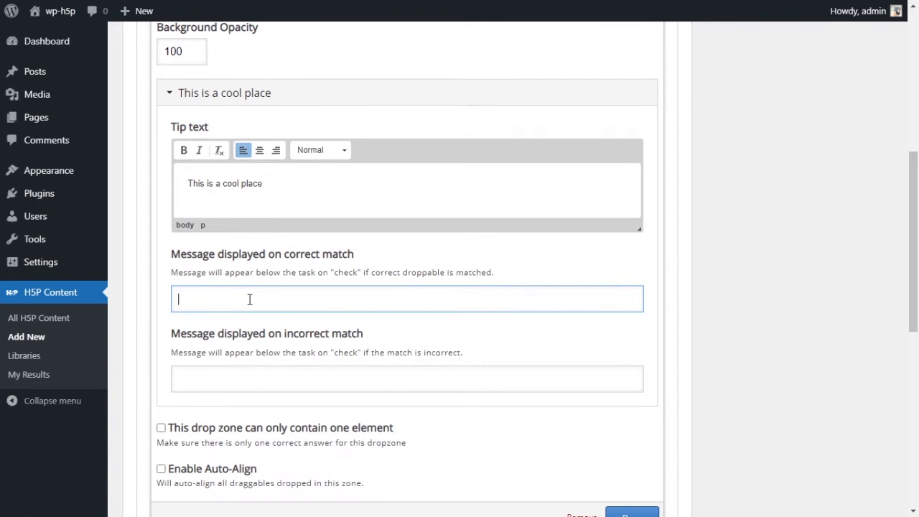
{"action": "left_click", "coordinate": [267, 379]}
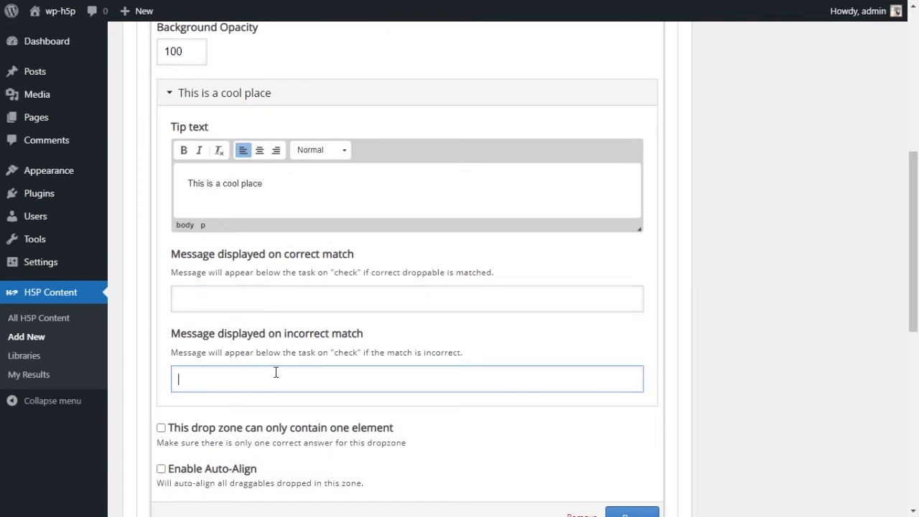
- Restrict the "Italy" drop zone so that it can only contain one element
{"action": "scroll", "coordinate": [283, 257], "scroll_direction": "down", "scroll_amount": 2}
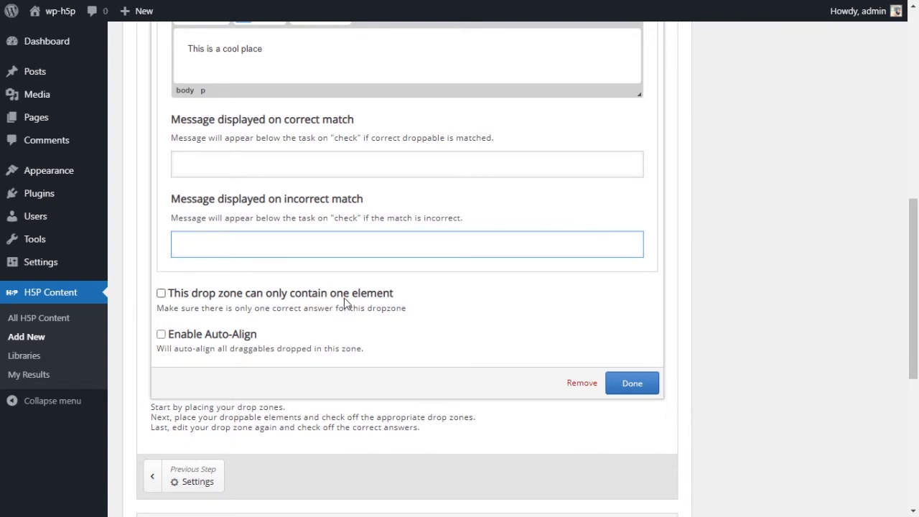
{"action": "left_click", "coordinate": [227, 296]}
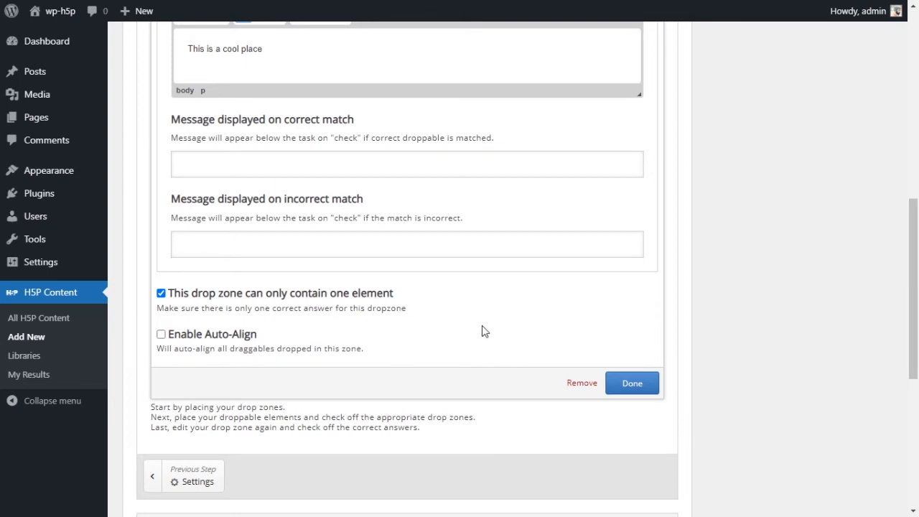
{"action": "scroll", "coordinate": [484, 332], "scroll_direction": "up", "scroll_amount": 2}
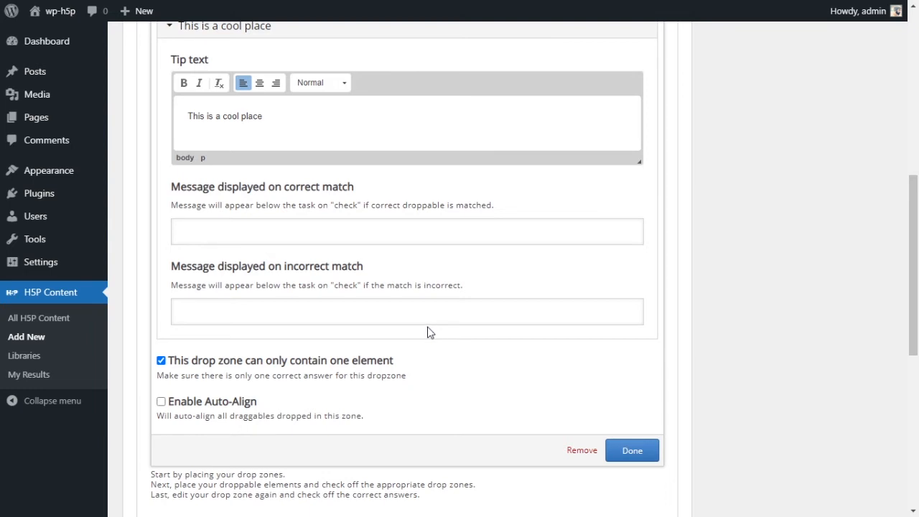
{"action": "left_click", "coordinate": [243, 362]}
{"action": "left_click", "coordinate": [243, 368]}
- End the tip text with a period so it reads "This is a cool place." and save the drop zone
{"action": "scroll", "coordinate": [406, 369], "scroll_direction": "up", "scroll_amount": 2}
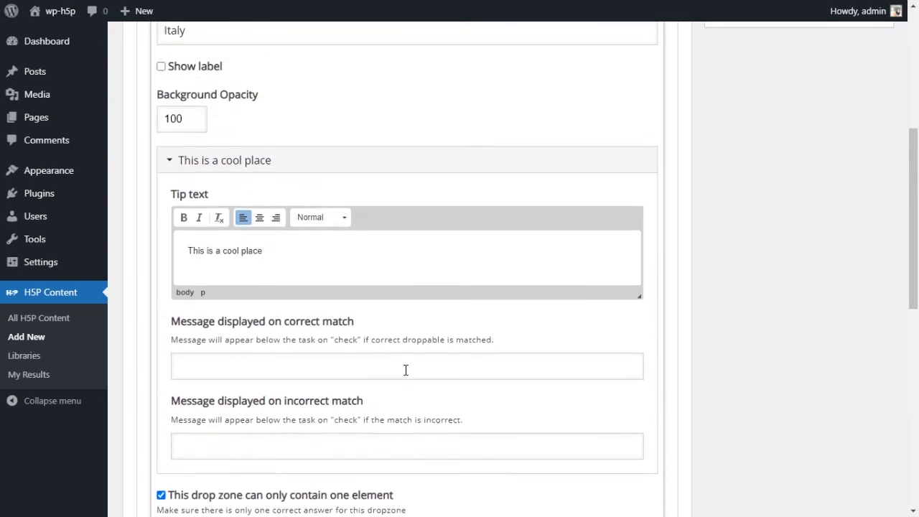
{"action": "left_click", "coordinate": [310, 261]}
{"action": "type", "text": "."}
{"action": "scroll", "coordinate": [397, 347], "scroll_direction": "up", "scroll_amount": 2}
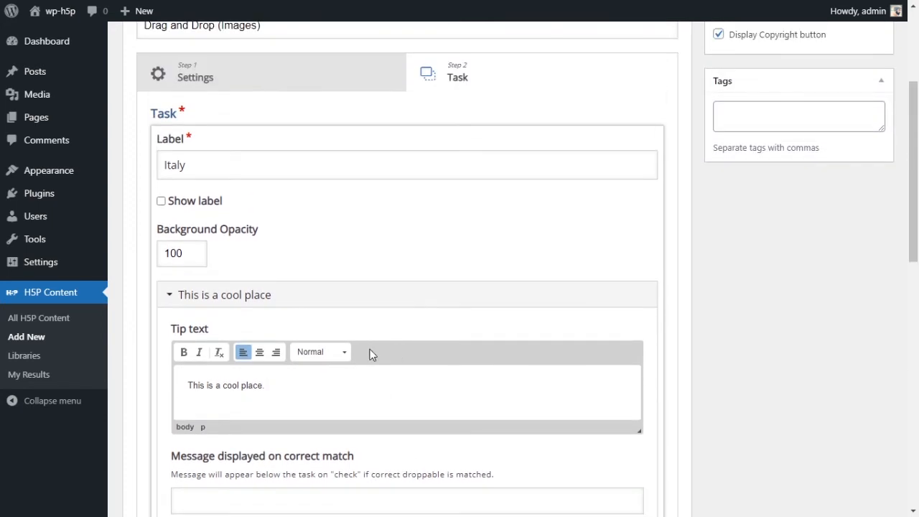
{"action": "scroll", "coordinate": [316, 365], "scroll_direction": "up", "scroll_amount": 2}
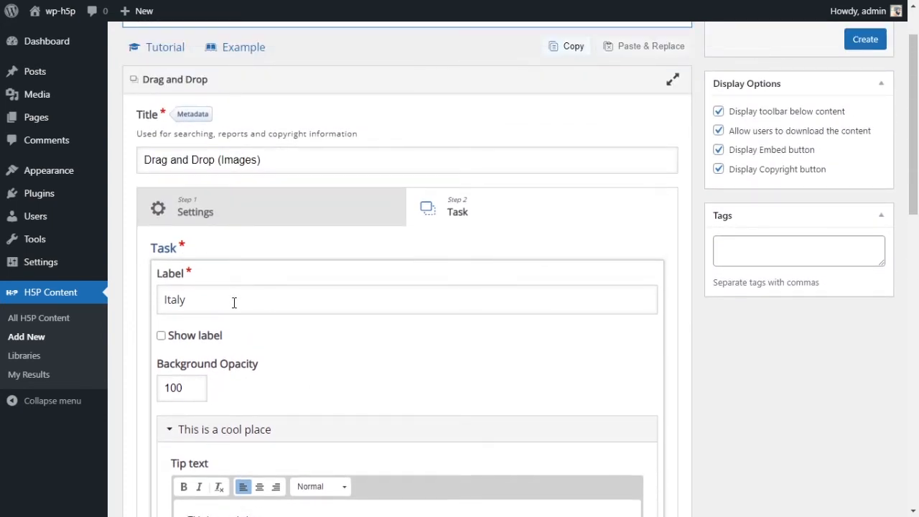
{"action": "scroll", "coordinate": [402, 322], "scroll_direction": "down", "scroll_amount": 6}
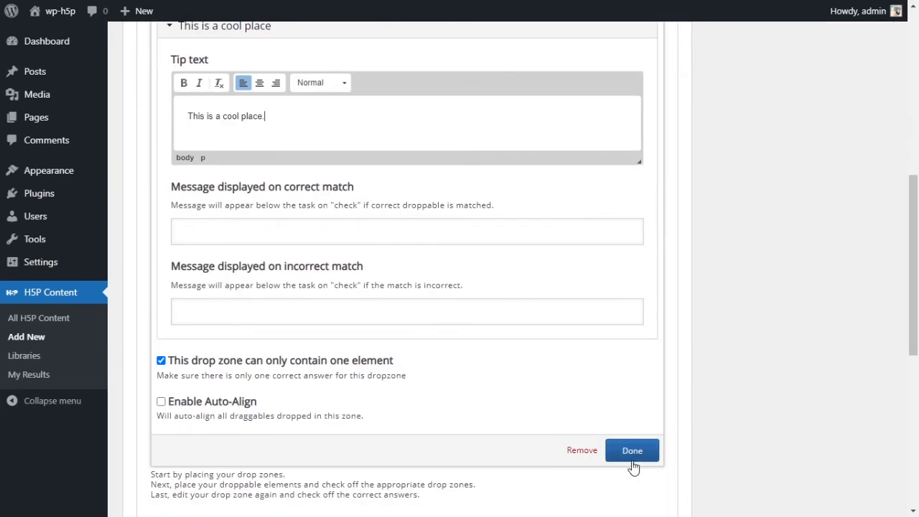
{"action": "left_click", "coordinate": [632, 459]}
- Try the drop zone at several spots, including over the Eiffel Tower image and above the "France" label
{"action": "scroll", "coordinate": [438, 359], "scroll_direction": "up", "scroll_amount": 3}
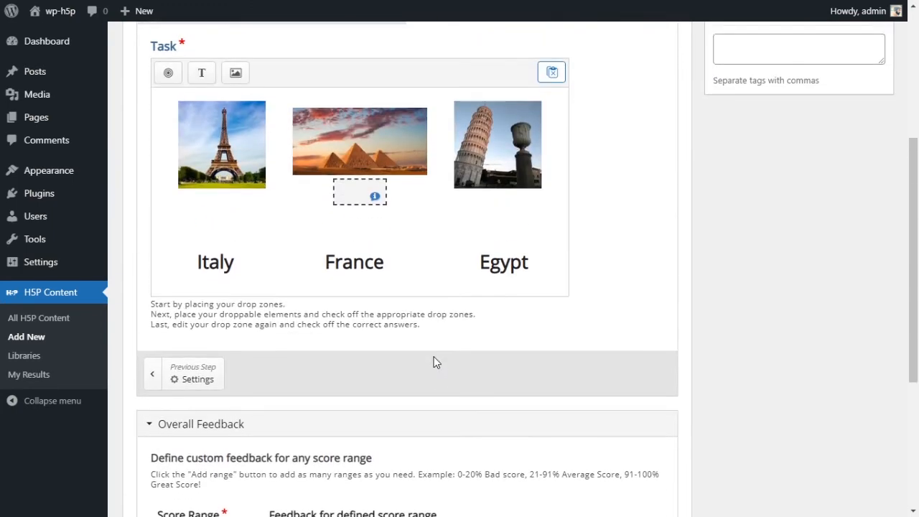
{"action": "scroll", "coordinate": [433, 363], "scroll_direction": "up", "scroll_amount": 1}
{"action": "left_click_drag", "start_coordinate": [375, 267], "coordinate": [332, 298]}
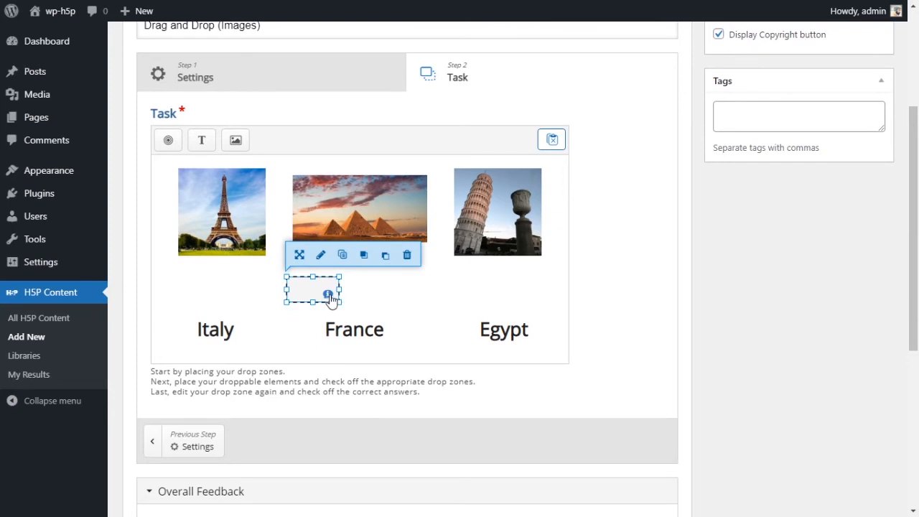
{"action": "left_click_drag", "start_coordinate": [330, 299], "coordinate": [287, 287]}
{"action": "left_click_drag", "start_coordinate": [214, 211], "coordinate": [354, 298]}
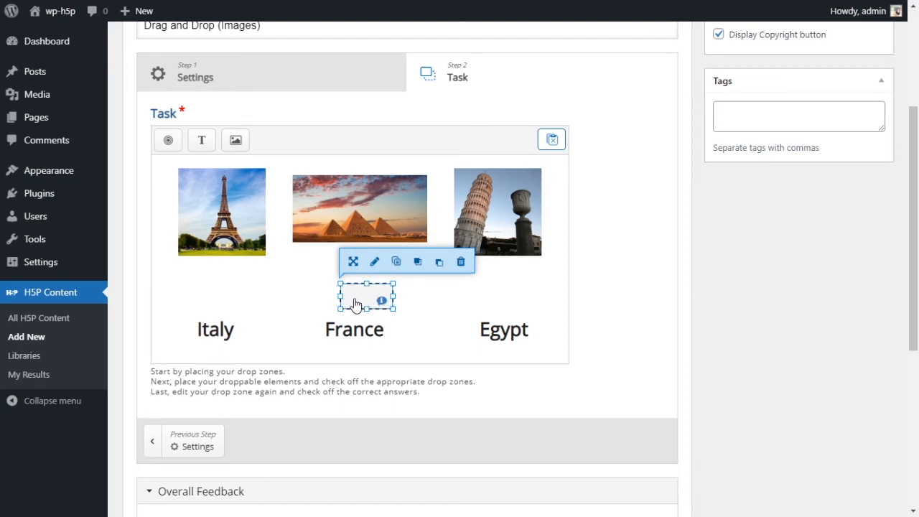
- Move the drop zone onto the Leaning Tower image, resize it to cover the image exactly, and deselect it
{"action": "left_click_drag", "start_coordinate": [358, 299], "coordinate": [539, 257]}
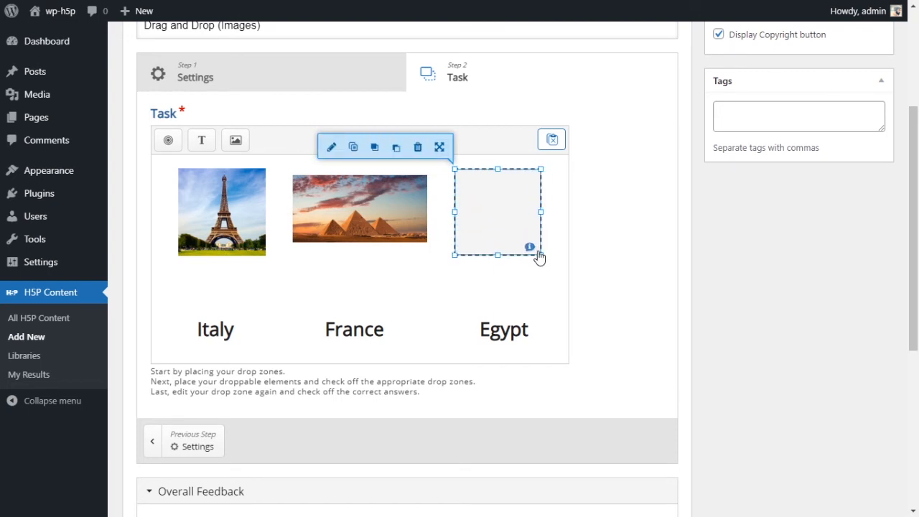
{"action": "left_click", "coordinate": [471, 287]}
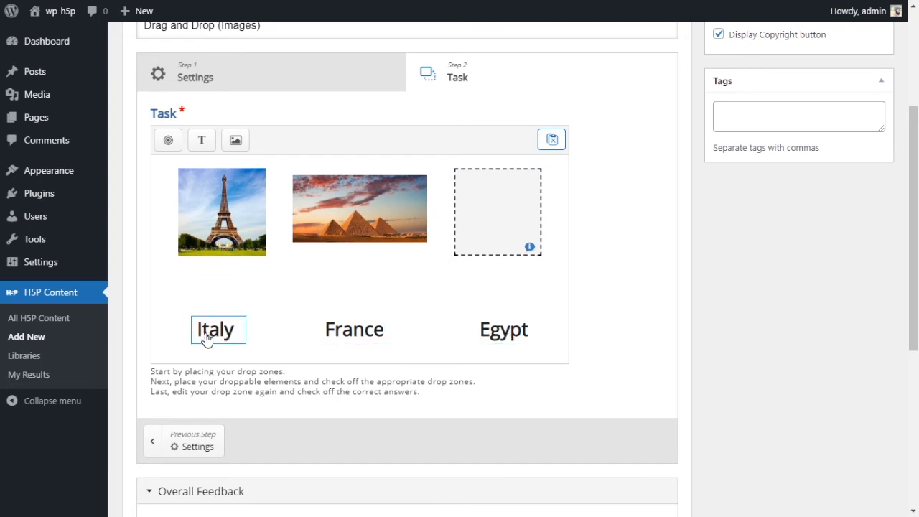
{"action": "mouse_move", "coordinate": [207, 338]}
{"action": "left_mouse_down"}
{"action": "mouse_move", "coordinate": [375, 272]}
{"action": "mouse_move", "coordinate": [471, 192]}
{"action": "mouse_move", "coordinate": [213, 339]}
{"action": "mouse_move", "coordinate": [402, 250]}
{"action": "mouse_move", "coordinate": [482, 233]}
{"action": "mouse_move", "coordinate": [210, 337]}
{"action": "left_mouse_up"}
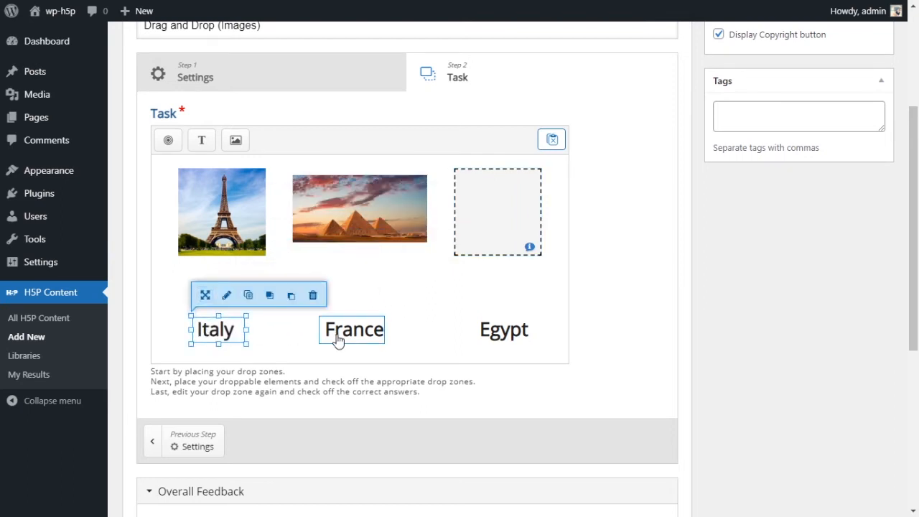
{"action": "left_click", "coordinate": [502, 341]}
{"action": "left_click", "coordinate": [349, 338]}
{"action": "left_click", "coordinate": [225, 330]}
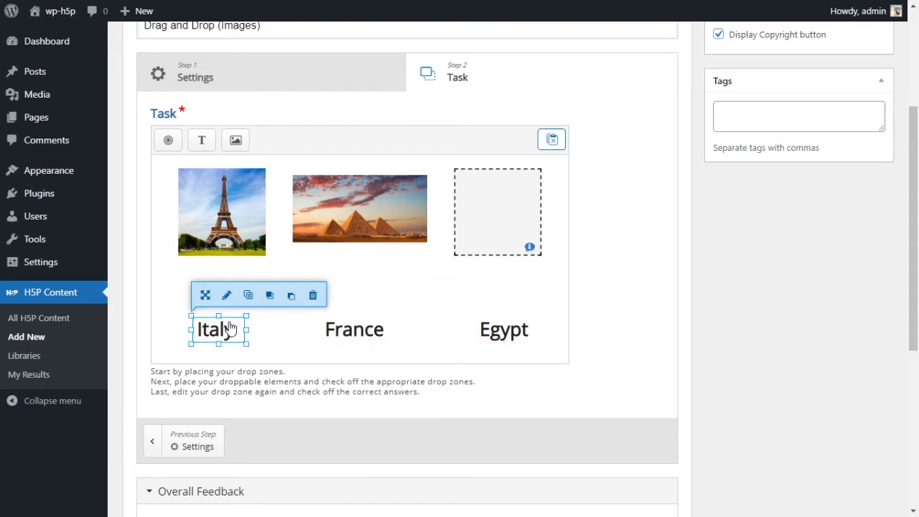
{"action": "mouse_move", "coordinate": [496, 217]}
{"action": "left_mouse_down"}
{"action": "mouse_move", "coordinate": [497, 267]}
{"action": "mouse_move", "coordinate": [492, 213]}
{"action": "left_mouse_up"}
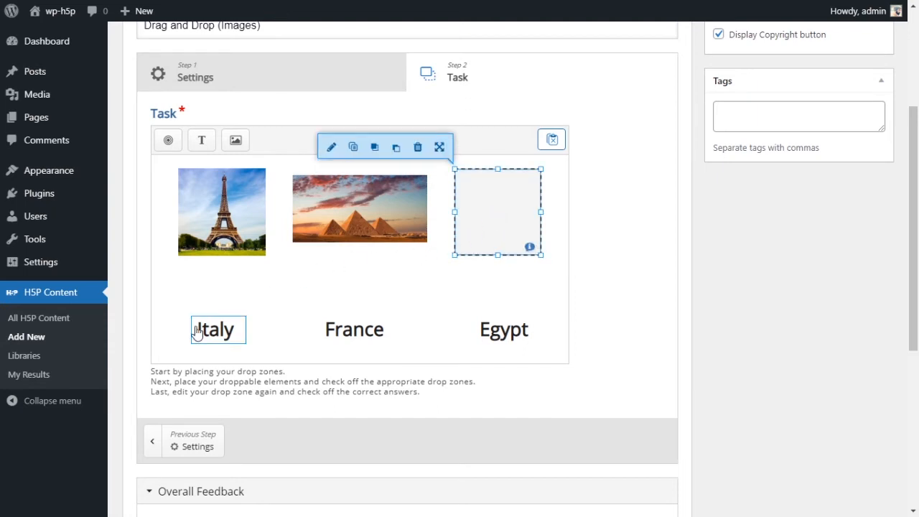
{"action": "mouse_move", "coordinate": [516, 196]}
{"action": "left_mouse_down"}
{"action": "mouse_move", "coordinate": [512, 245]}
{"action": "mouse_move", "coordinate": [512, 197]}
{"action": "left_mouse_up"}
{"action": "left_click", "coordinate": [220, 333]}
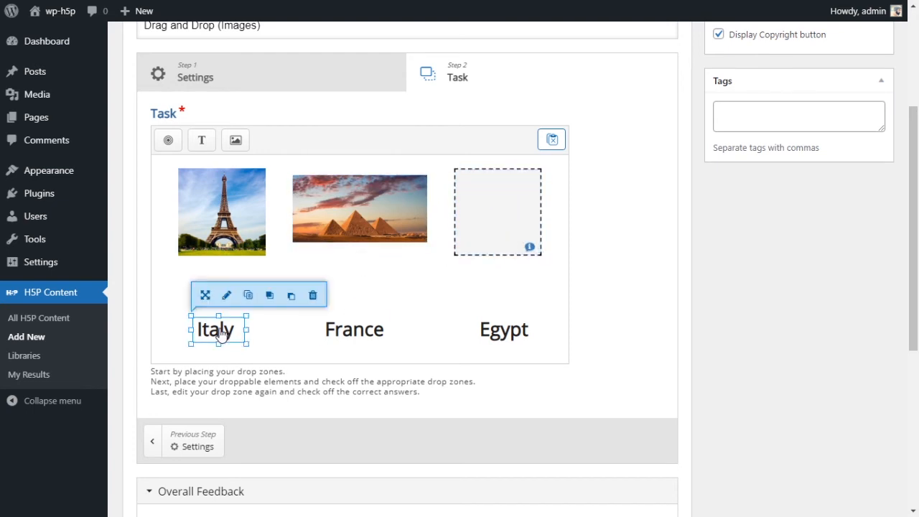
{"action": "mouse_move", "coordinate": [219, 333]}
{"action": "left_mouse_down"}
{"action": "mouse_move", "coordinate": [435, 223]}
{"action": "mouse_move", "coordinate": [503, 209]}
{"action": "mouse_move", "coordinate": [496, 222]}
{"action": "mouse_move", "coordinate": [219, 336]}
{"action": "left_mouse_up"}
{"action": "left_click", "coordinate": [289, 341]}
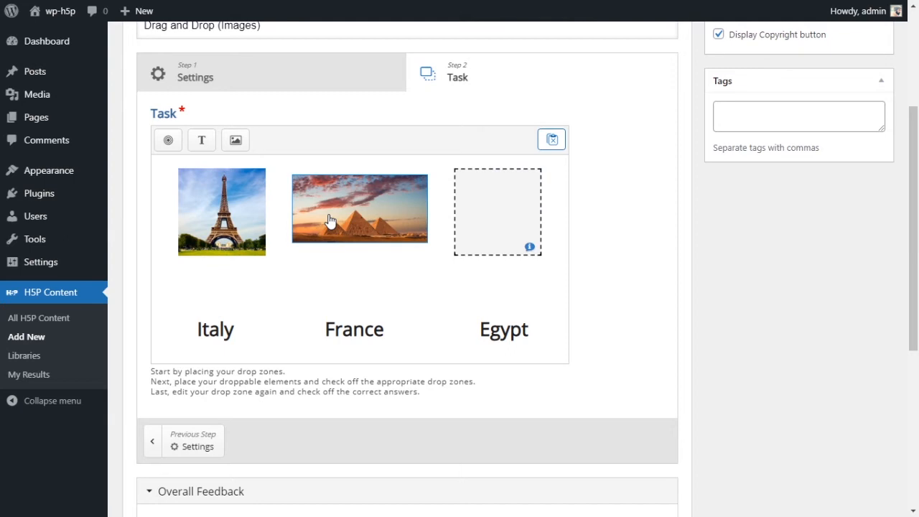
- Add a new drop zone labelled "France" with the tip text "This place is not so cool."
{"action": "left_click", "coordinate": [173, 143]}
{"action": "left_click", "coordinate": [299, 164]}
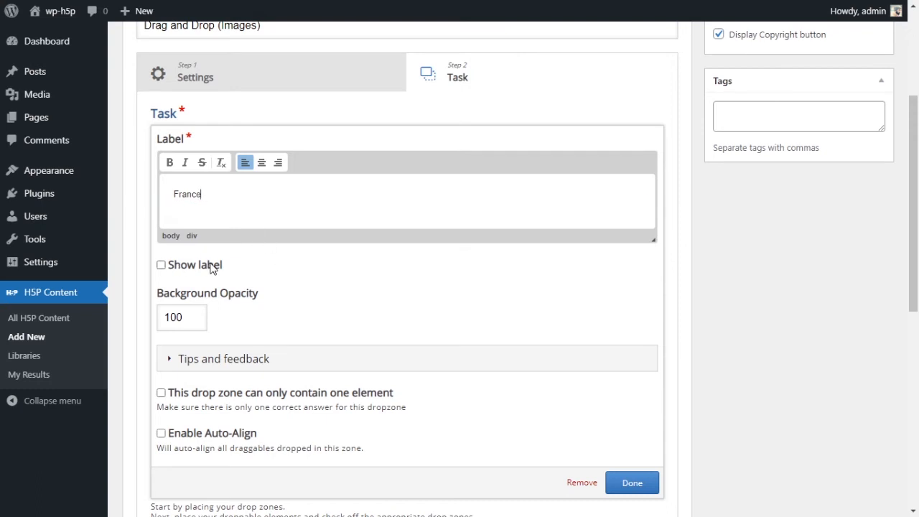
{"action": "scroll", "coordinate": [215, 268], "scroll_direction": "down", "scroll_amount": 1}
{"action": "left_click", "coordinate": [235, 297]}
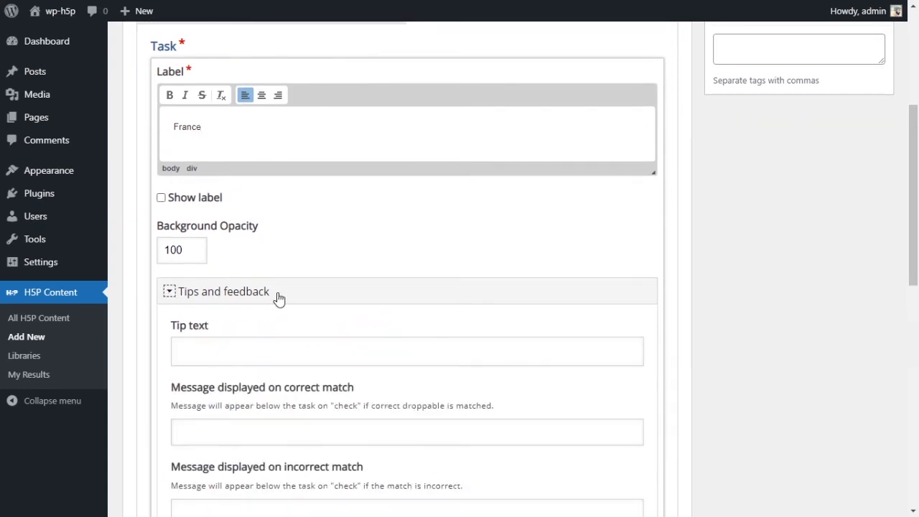
{"action": "scroll", "coordinate": [284, 290], "scroll_direction": "down", "scroll_amount": 1}
{"action": "left_click", "coordinate": [252, 291]}
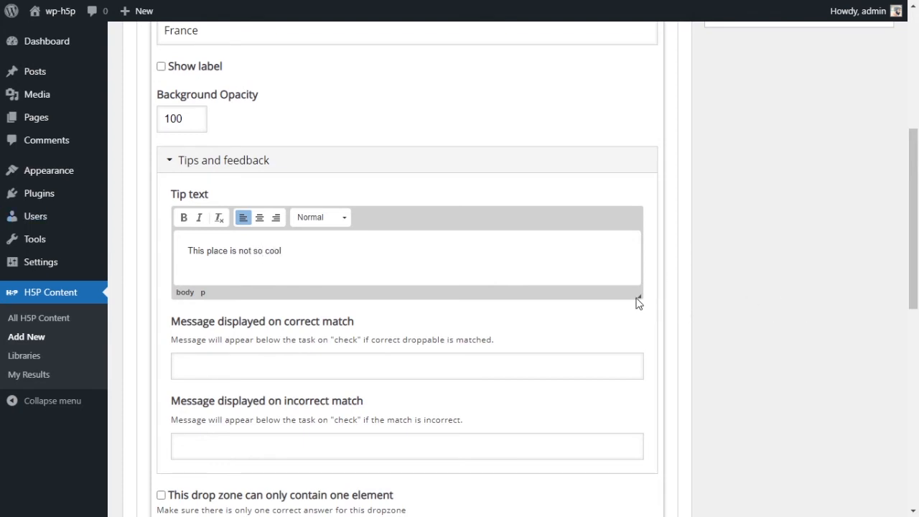
- Restrict the "France" drop zone so that it can only contain one element and save it
{"action": "scroll", "coordinate": [641, 333], "scroll_direction": "down", "scroll_amount": 3}
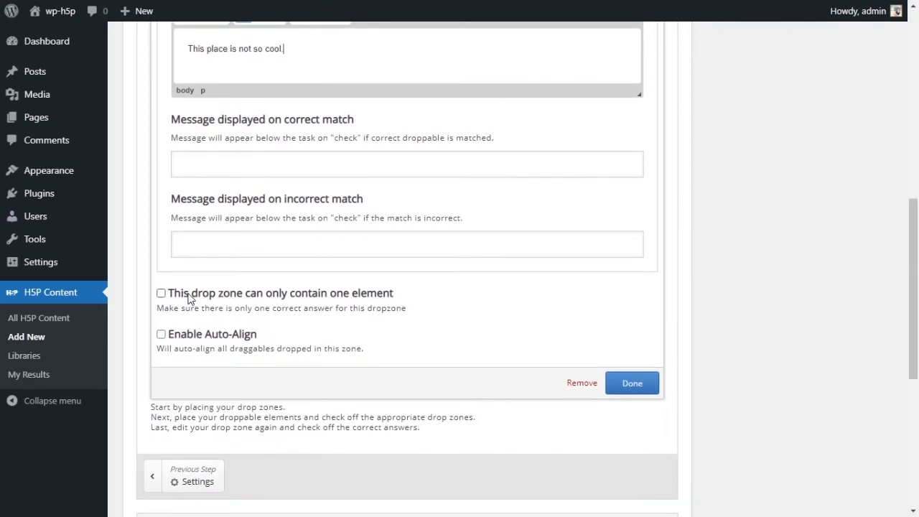
{"action": "left_click", "coordinate": [250, 297]}
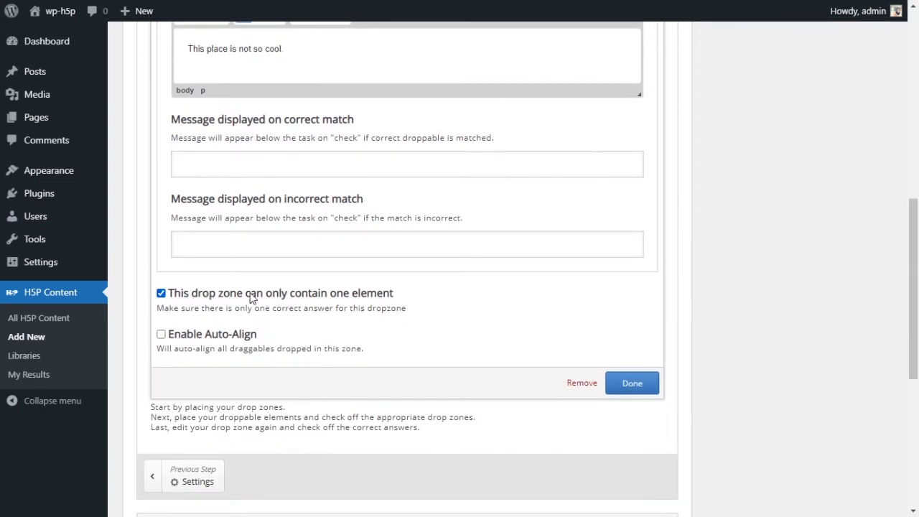
{"action": "left_click", "coordinate": [641, 395]}
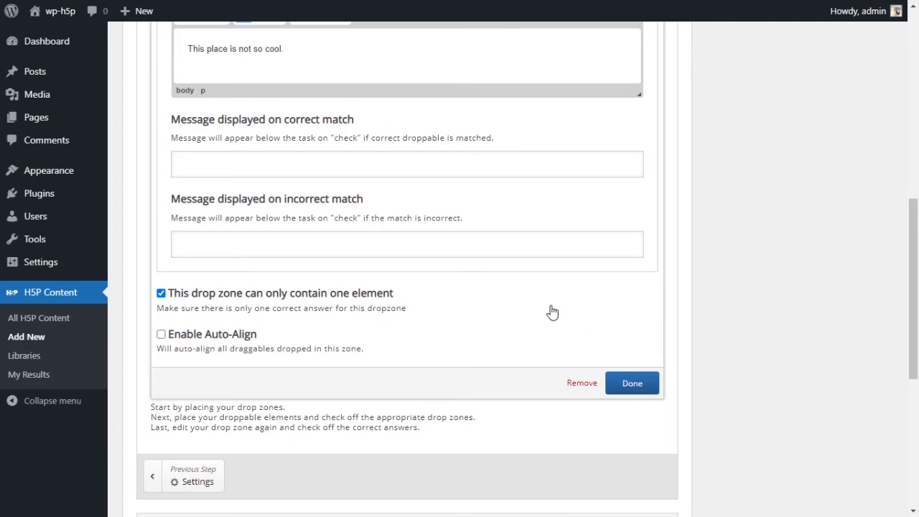
- Move the "France" drop zone onto the Eiffel Tower image, resize it to cover the image, and deselect it
{"action": "scroll", "coordinate": [405, 292], "scroll_direction": "up", "scroll_amount": 5}
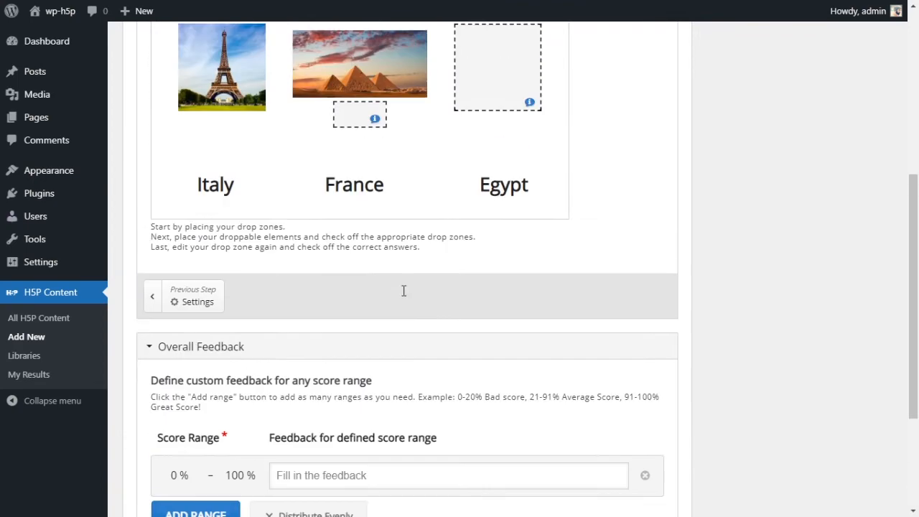
{"action": "left_click", "coordinate": [327, 233]}
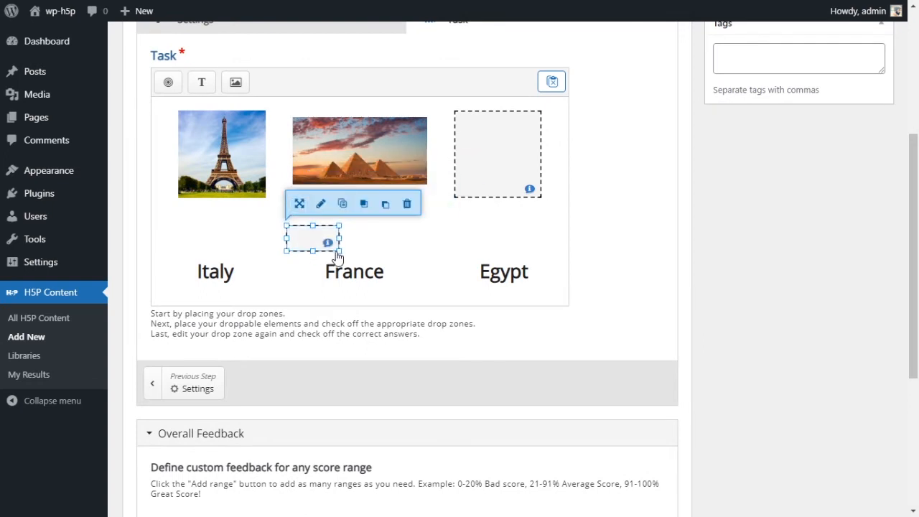
{"action": "left_click_drag", "start_coordinate": [299, 213], "coordinate": [244, 165]}
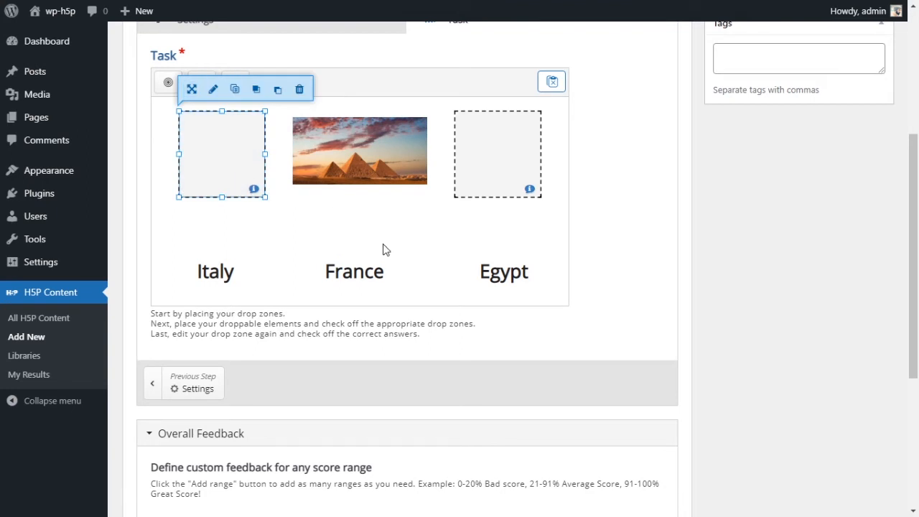
{"action": "left_click", "coordinate": [367, 241]}
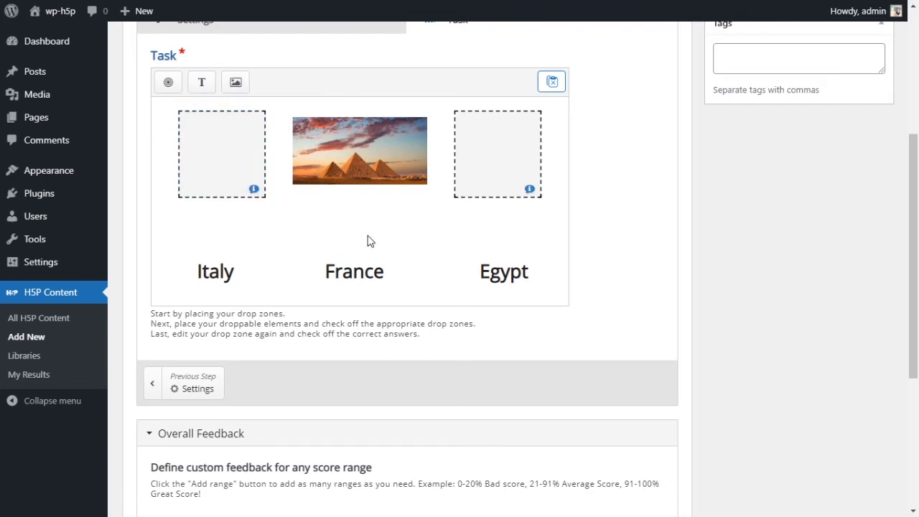
- Add a drop zone labelled "Egypt" that can only contain one element and save it
{"action": "left_click", "coordinate": [171, 88]}
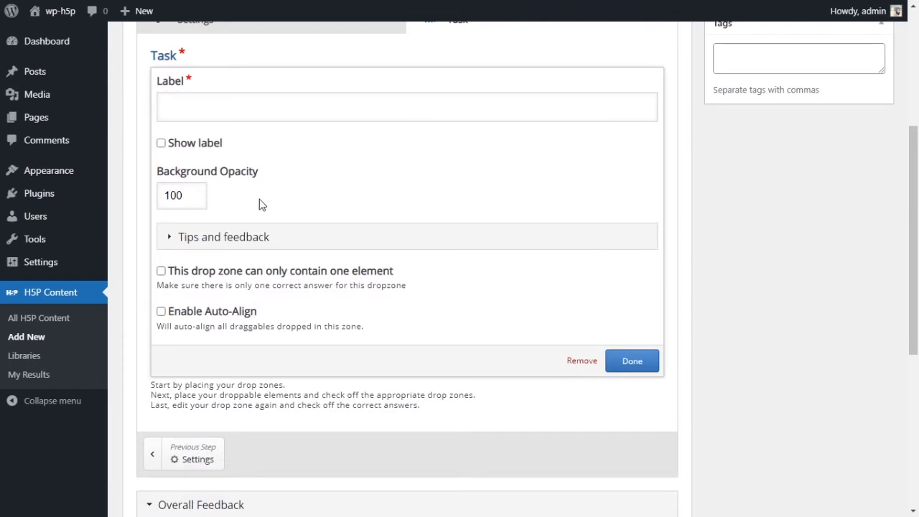
{"action": "scroll", "coordinate": [261, 205], "scroll_direction": "up", "scroll_amount": 1}
{"action": "left_click", "coordinate": [245, 178]}
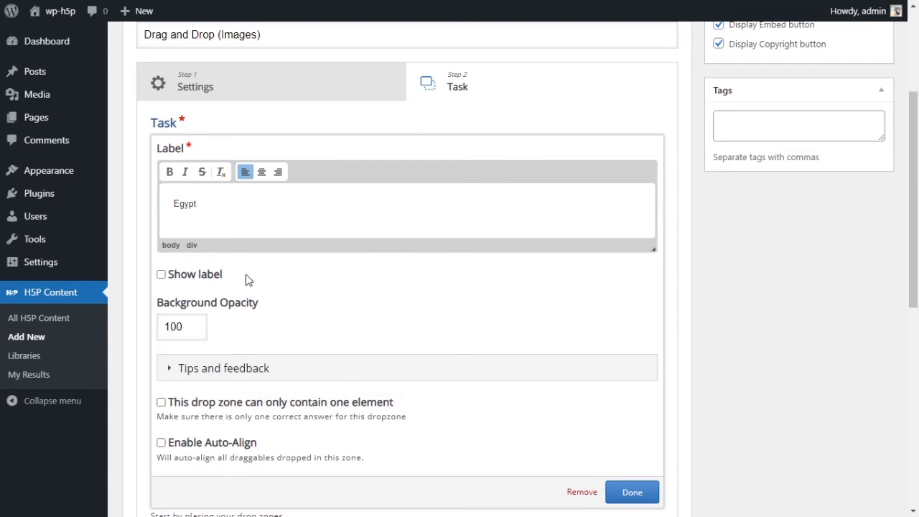
{"action": "scroll", "coordinate": [203, 280], "scroll_direction": "down", "scroll_amount": 2}
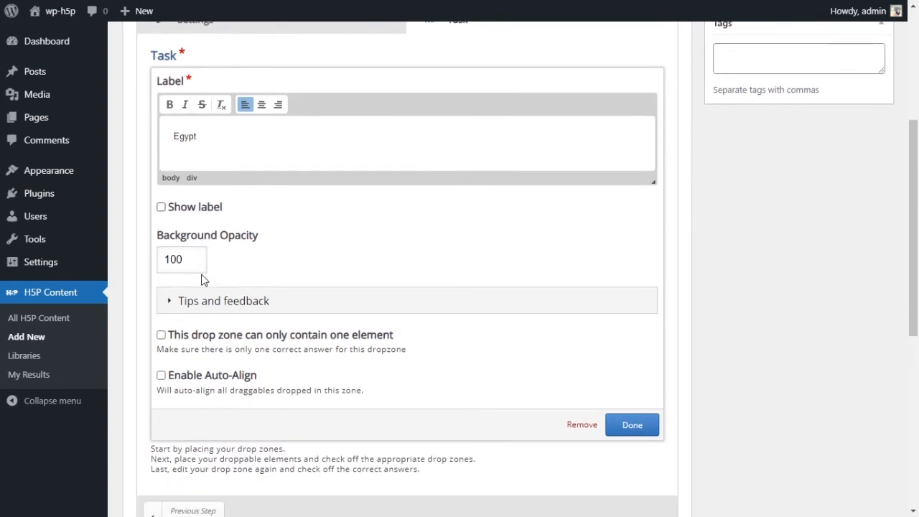
{"action": "scroll", "coordinate": [202, 301], "scroll_direction": "down", "scroll_amount": 2}
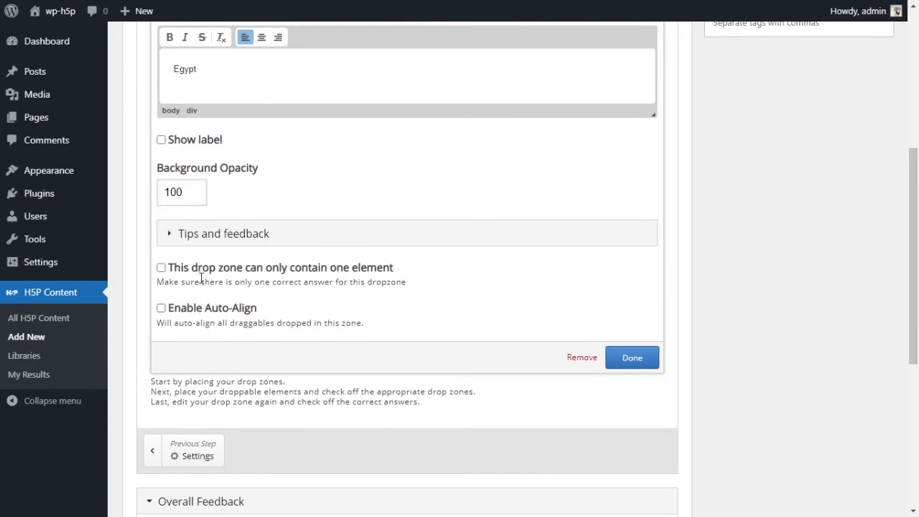
{"action": "left_click", "coordinate": [277, 269]}
{"action": "left_click", "coordinate": [649, 363]}
- Move the "Egypt" drop zone onto the pyramids image, resize it to cover the image, and deselect it
{"action": "scroll", "coordinate": [464, 320], "scroll_direction": "up", "scroll_amount": 4}
{"action": "left_click_drag", "start_coordinate": [352, 269], "coordinate": [426, 250]}
{"action": "left_click", "coordinate": [428, 301]}
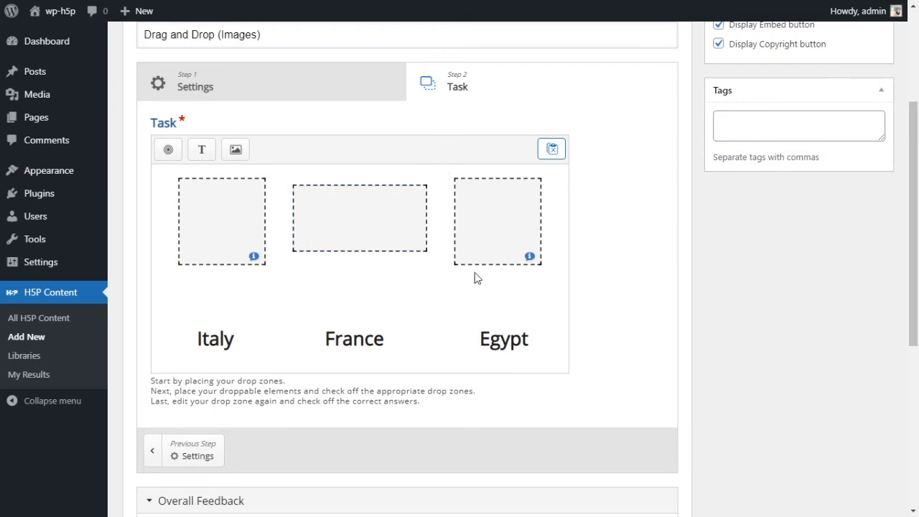
{"action": "left_click", "coordinate": [499, 237]}
{"action": "left_click", "coordinate": [381, 229]}
{"action": "left_click", "coordinate": [223, 222]}
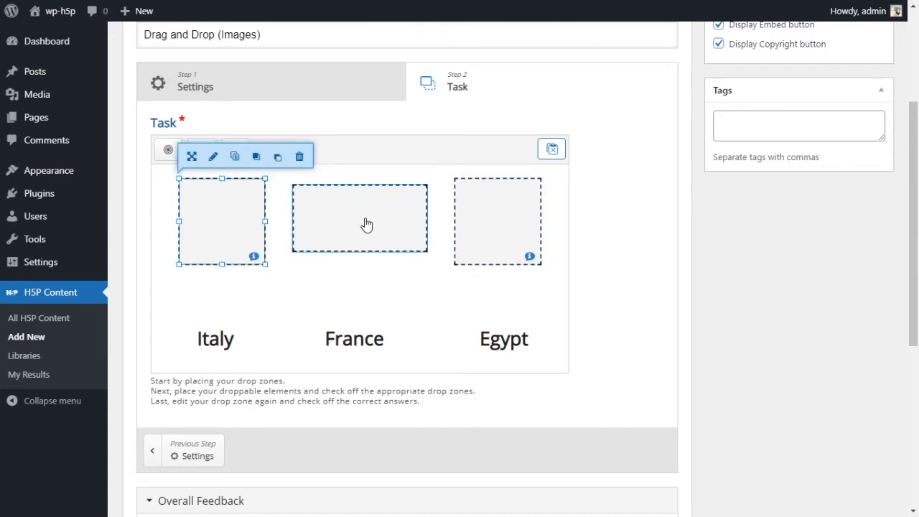
{"action": "left_click", "coordinate": [366, 225]}
{"action": "left_click", "coordinate": [476, 232]}
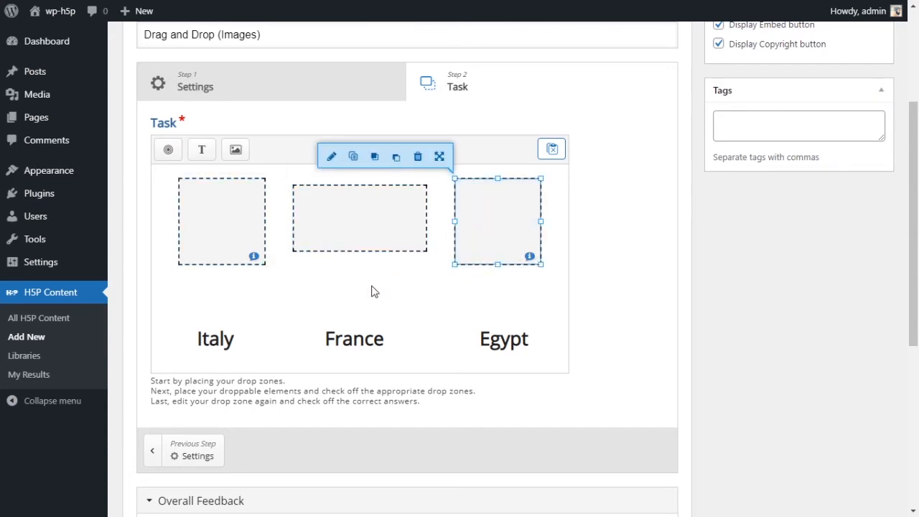
{"action": "left_click", "coordinate": [444, 291]}
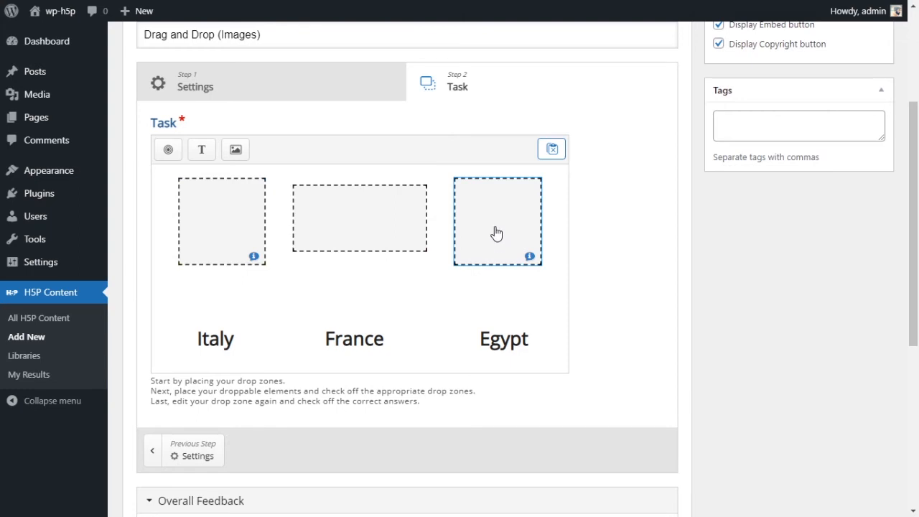
- Set the background opacity of the "Italy" drop zone to 0 and save it
{"action": "left_click", "coordinate": [495, 232]}
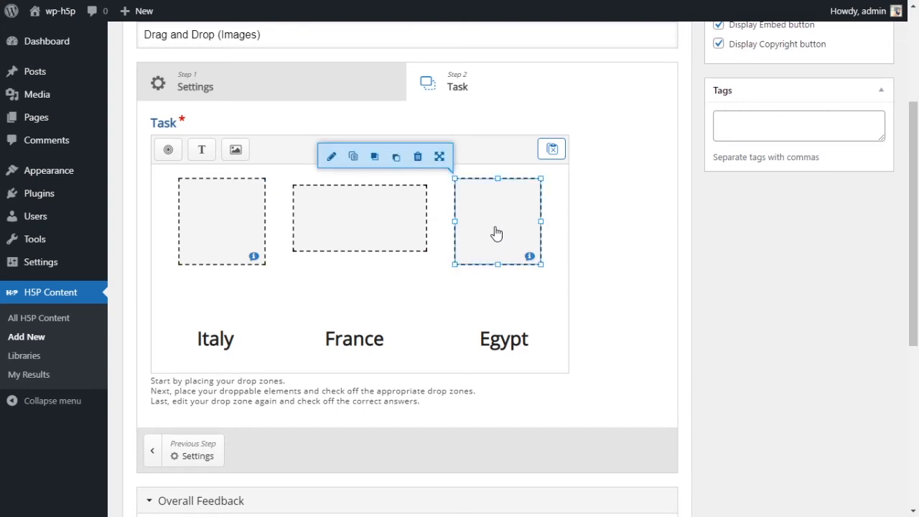
{"action": "left_click", "coordinate": [335, 157]}
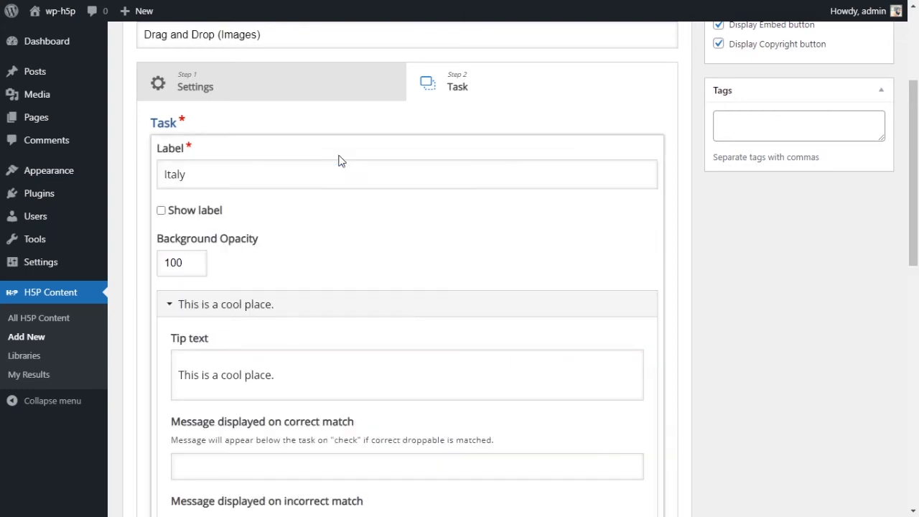
{"action": "left_click_drag", "start_coordinate": [197, 262], "coordinate": [168, 260]}
{"action": "type", "text": "0"}
{"action": "scroll", "coordinate": [343, 261], "scroll_direction": "down", "scroll_amount": 1}
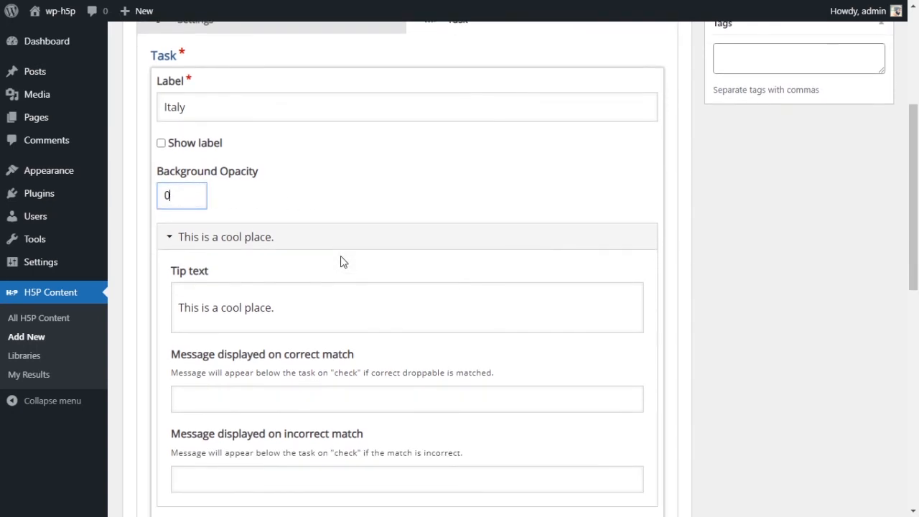
{"action": "scroll", "coordinate": [342, 260], "scroll_direction": "up", "scroll_amount": 1}
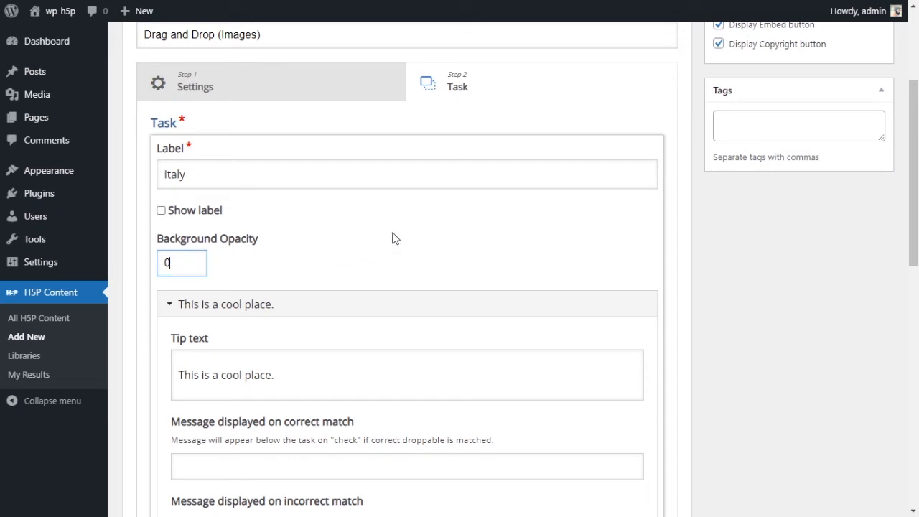
{"action": "scroll", "coordinate": [396, 239], "scroll_direction": "down", "scroll_amount": 5}
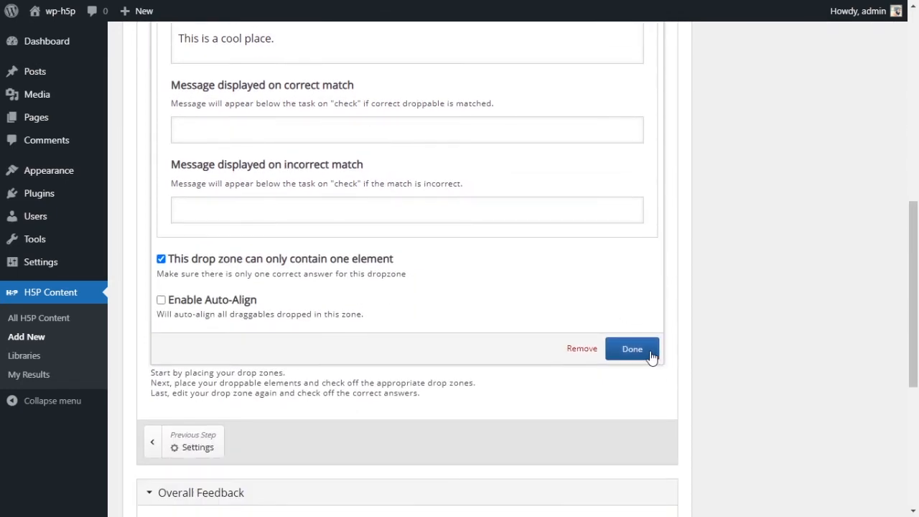
{"action": "left_click", "coordinate": [632, 349]}
{"action": "scroll", "coordinate": [502, 291], "scroll_direction": "up", "scroll_amount": 4}
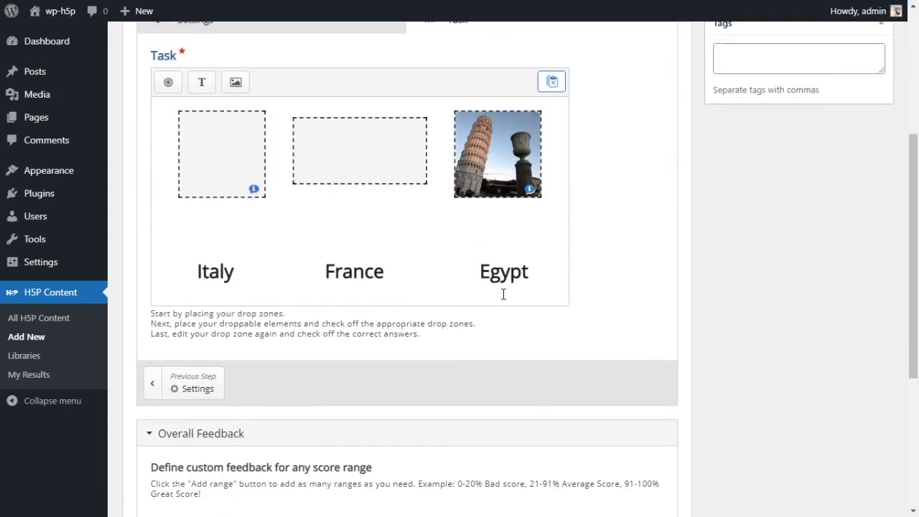
{"action": "mouse_move", "coordinate": [507, 183]}
{"action": "left_mouse_down"}
{"action": "mouse_move", "coordinate": [412, 273]}
{"action": "mouse_move", "coordinate": [402, 269]}
{"action": "mouse_move", "coordinate": [504, 192]}
{"action": "mouse_move", "coordinate": [506, 181]}
{"action": "left_mouse_up"}
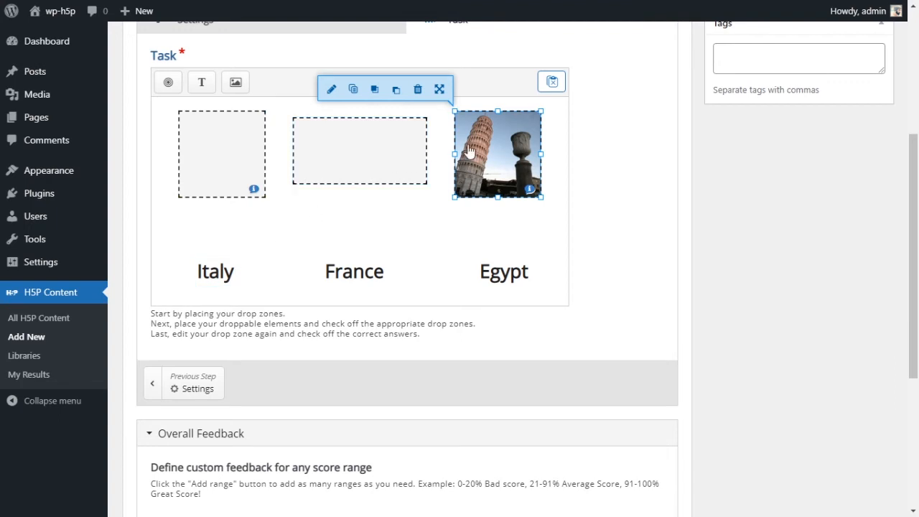
{"action": "mouse_move", "coordinate": [489, 160]}
{"action": "left_mouse_down"}
{"action": "mouse_move", "coordinate": [493, 188]}
{"action": "mouse_move", "coordinate": [487, 156]}
{"action": "left_mouse_up"}
- Set the background opacity of the "Egypt" drop zone over the pyramids image to 0 and save it
{"action": "left_click", "coordinate": [372, 153]}
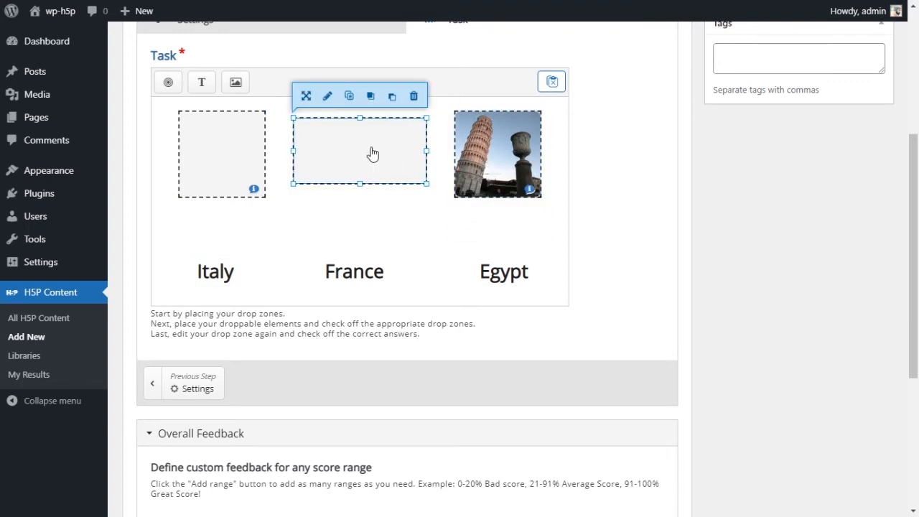
{"action": "left_click", "coordinate": [334, 102]}
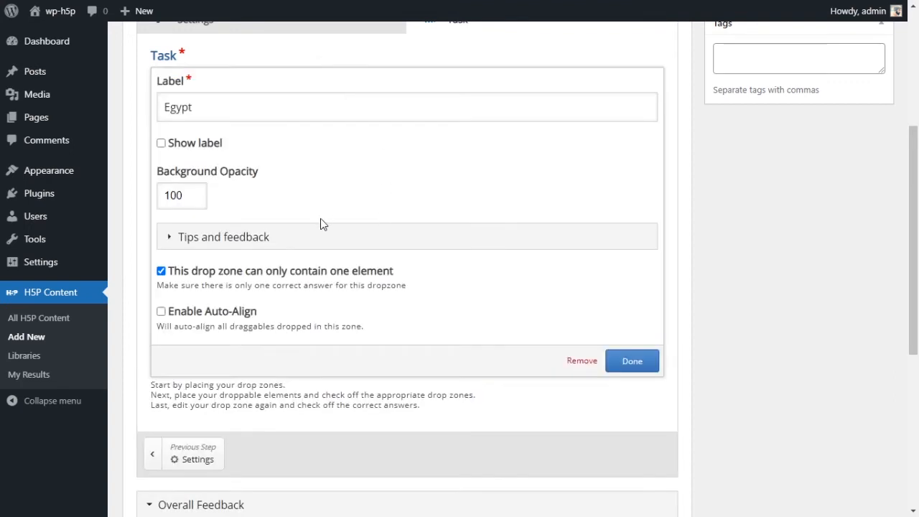
{"action": "scroll", "coordinate": [321, 223], "scroll_direction": "down", "scroll_amount": 2}
{"action": "scroll", "coordinate": [321, 222], "scroll_direction": "up", "scroll_amount": 1}
{"action": "double_click", "coordinate": [200, 128]}
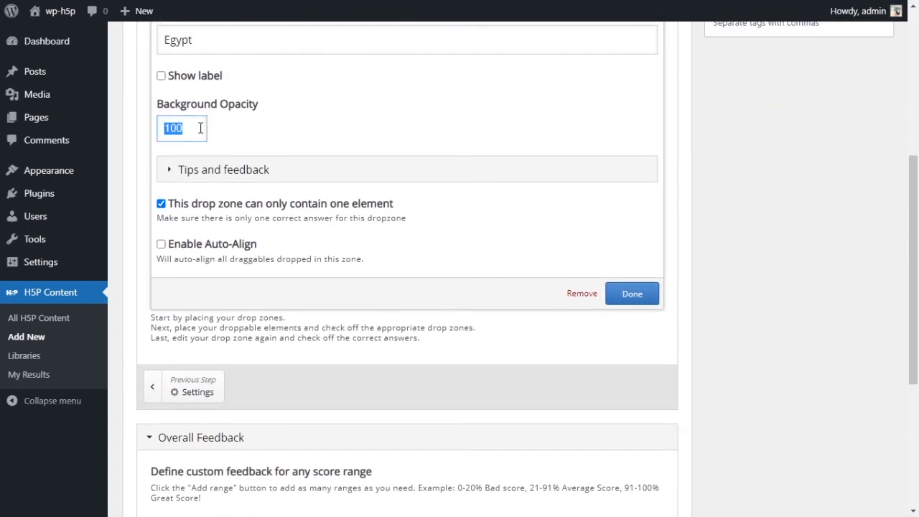
{"action": "type", "text": "0"}
{"action": "left_click", "coordinate": [623, 292]}
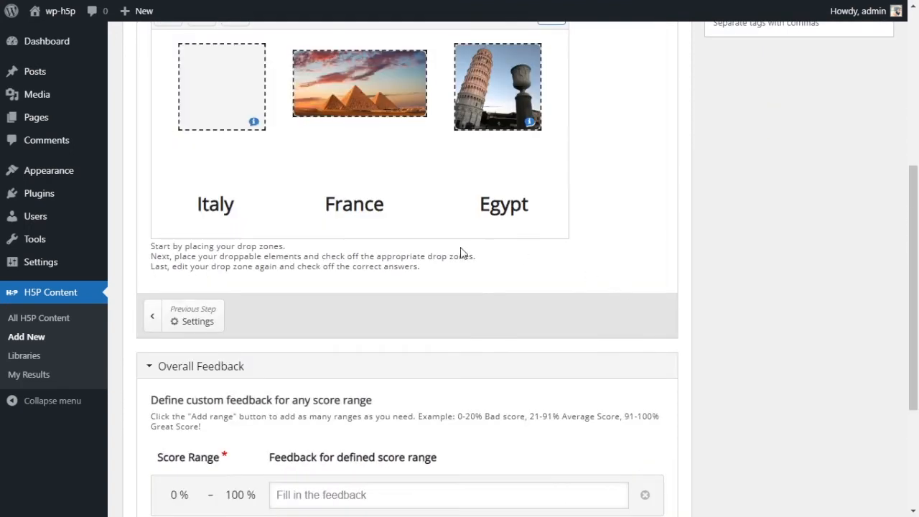
- Set the background opacity of the "France" drop zone over the Eiffel Tower image to 50, save it, and check its look
{"action": "scroll", "coordinate": [461, 253], "scroll_direction": "up", "scroll_amount": 2}
{"action": "left_click", "coordinate": [232, 203]}
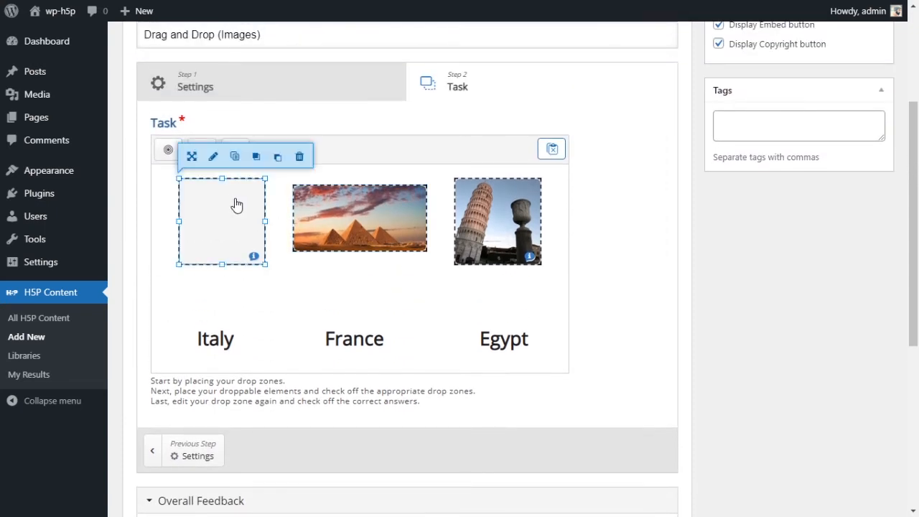
{"action": "left_click", "coordinate": [214, 158]}
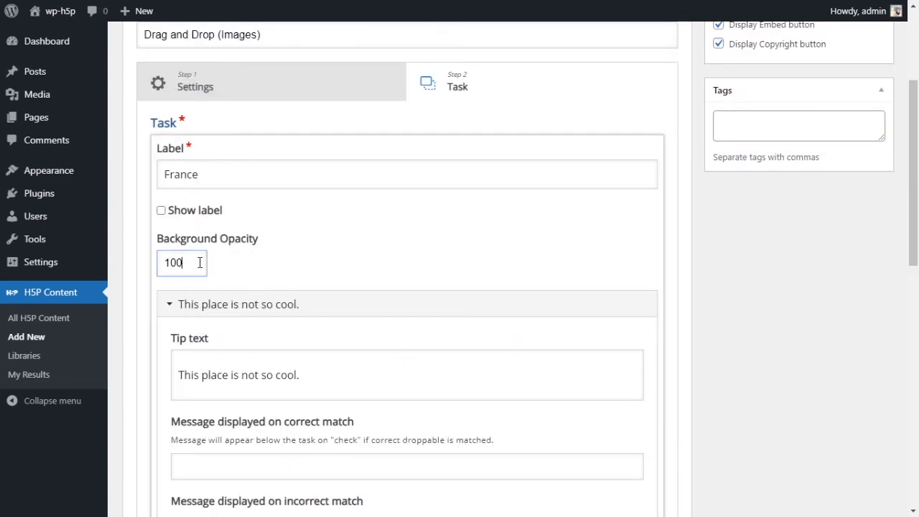
{"action": "left_click_drag", "start_coordinate": [199, 261], "coordinate": [159, 260]}
{"action": "type", "text": "50"}
{"action": "scroll", "coordinate": [539, 280], "scroll_direction": "down", "scroll_amount": 4}
{"action": "left_click", "coordinate": [639, 415]}
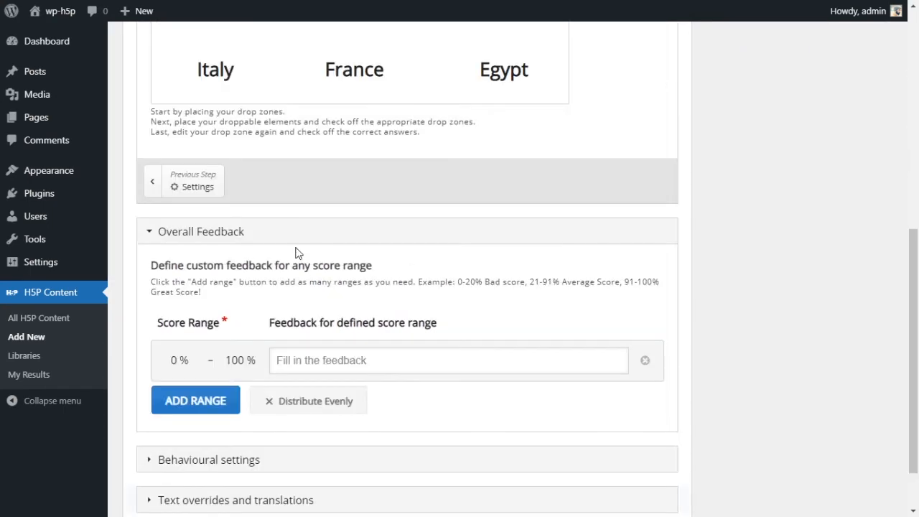
{"action": "scroll", "coordinate": [298, 253], "scroll_direction": "up", "scroll_amount": 4}
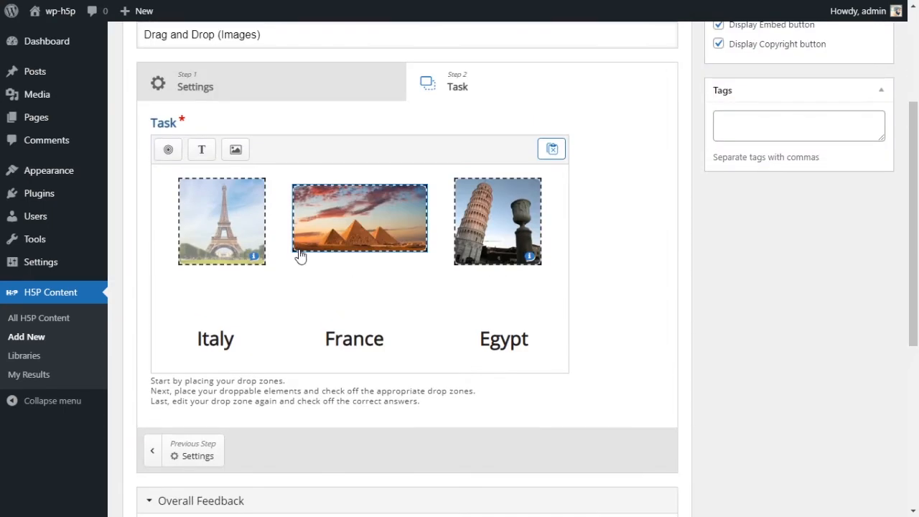
{"action": "left_click", "coordinate": [228, 226]}
{"action": "left_click", "coordinate": [296, 296]}
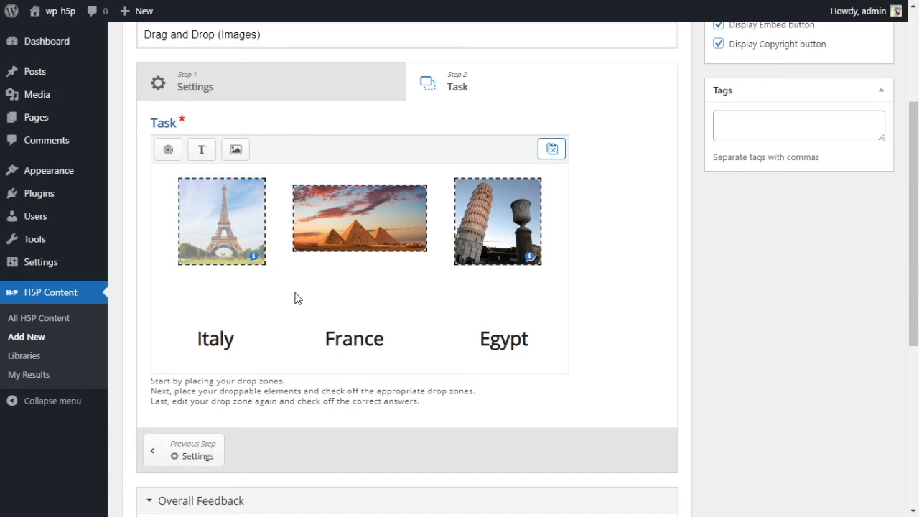
- Set the background opacity of the "France" drop zone over the Eiffel Tower image to 0 and save it
{"action": "left_click", "coordinate": [229, 228]}
{"action": "left_click", "coordinate": [213, 155]}
{"action": "scroll", "coordinate": [298, 244], "scroll_direction": "down", "scroll_amount": 3}
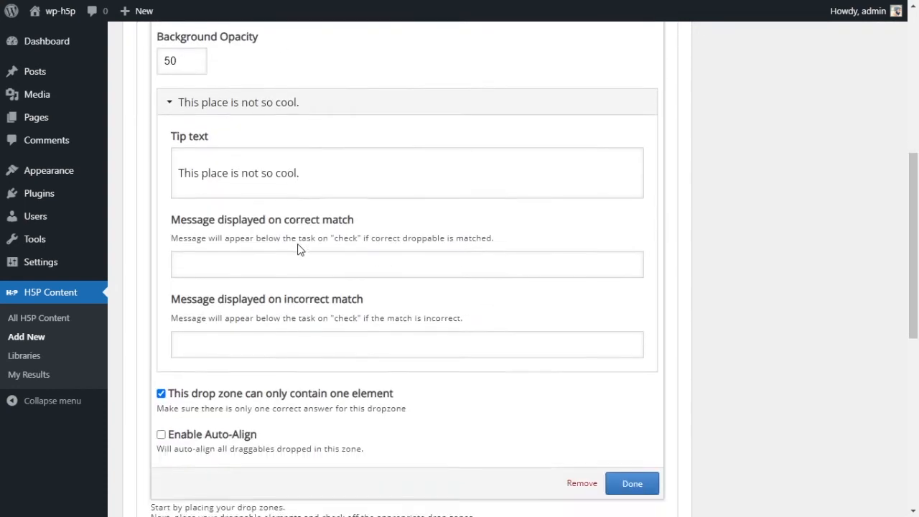
{"action": "scroll", "coordinate": [300, 250], "scroll_direction": "up", "scroll_amount": 2}
{"action": "left_click", "coordinate": [172, 194]}
{"action": "double_click", "coordinate": [171, 195]}
{"action": "type", "text": "0"}
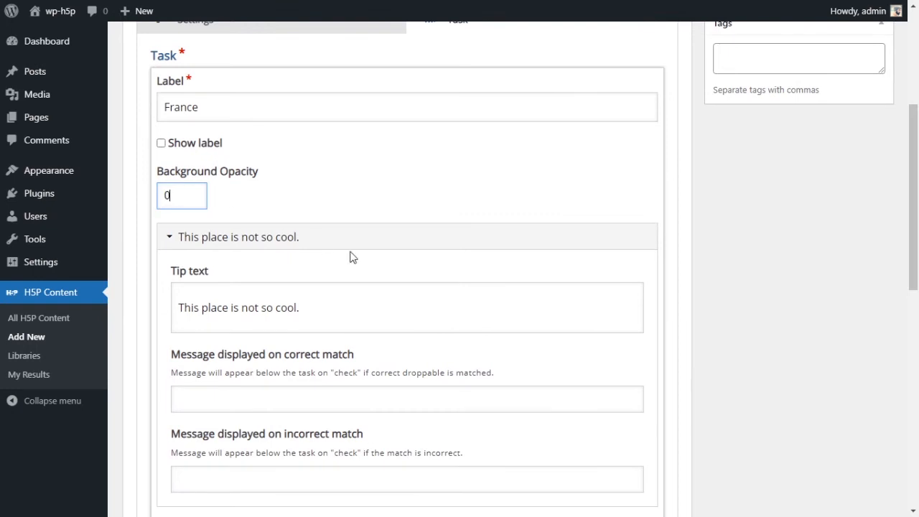
{"action": "scroll", "coordinate": [501, 258], "scroll_direction": "down", "scroll_amount": 5}
{"action": "left_click", "coordinate": [624, 415]}
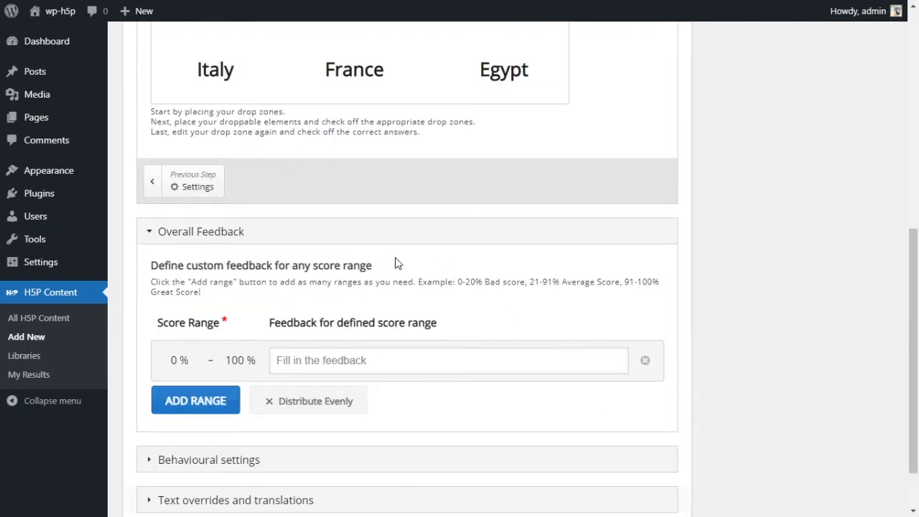
- Assign all drop zones to the "Italy" text label and save it
{"action": "scroll", "coordinate": [395, 263], "scroll_direction": "up", "scroll_amount": 4}
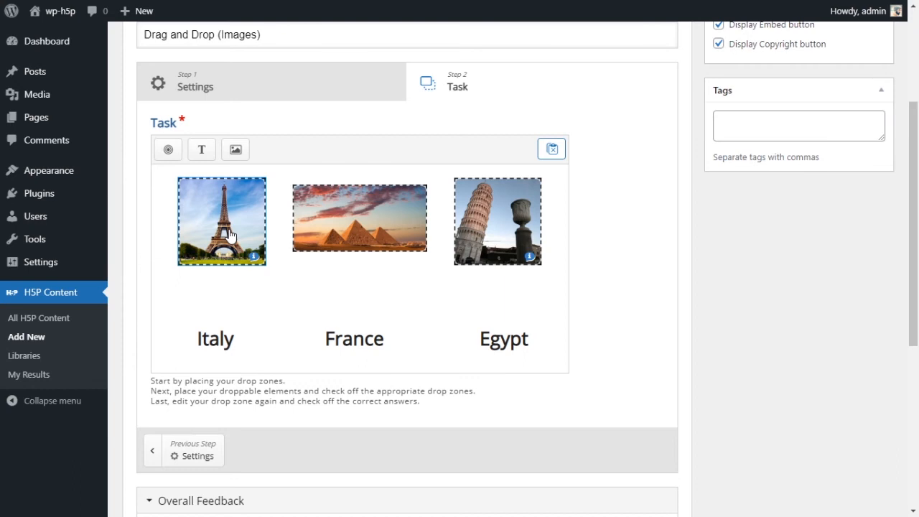
{"action": "left_click", "coordinate": [211, 346]}
{"action": "left_click", "coordinate": [345, 343]}
{"action": "left_click", "coordinate": [496, 343]}
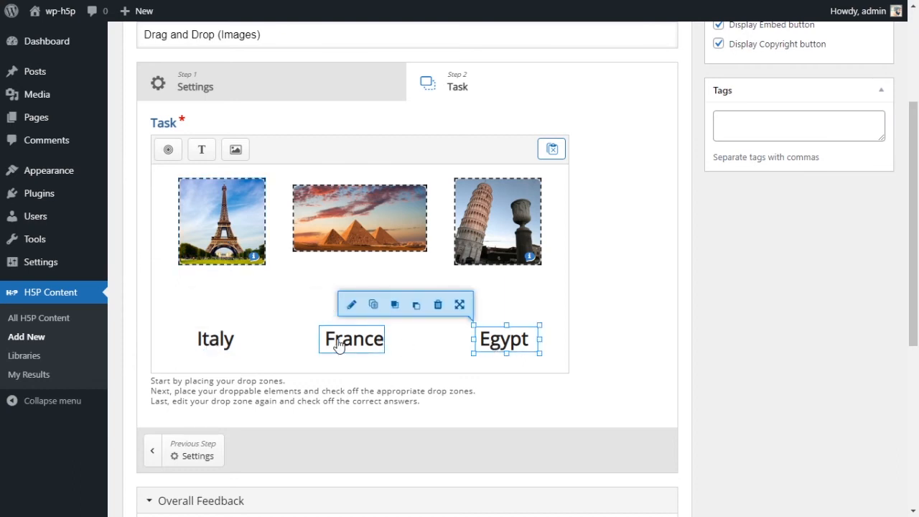
{"action": "left_click", "coordinate": [339, 345]}
{"action": "left_click", "coordinate": [238, 342]}
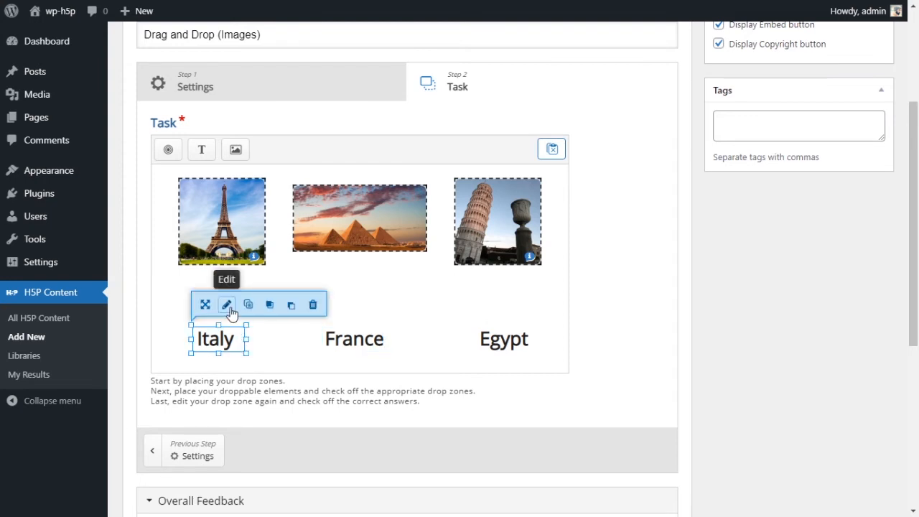
{"action": "left_click", "coordinate": [227, 307]}
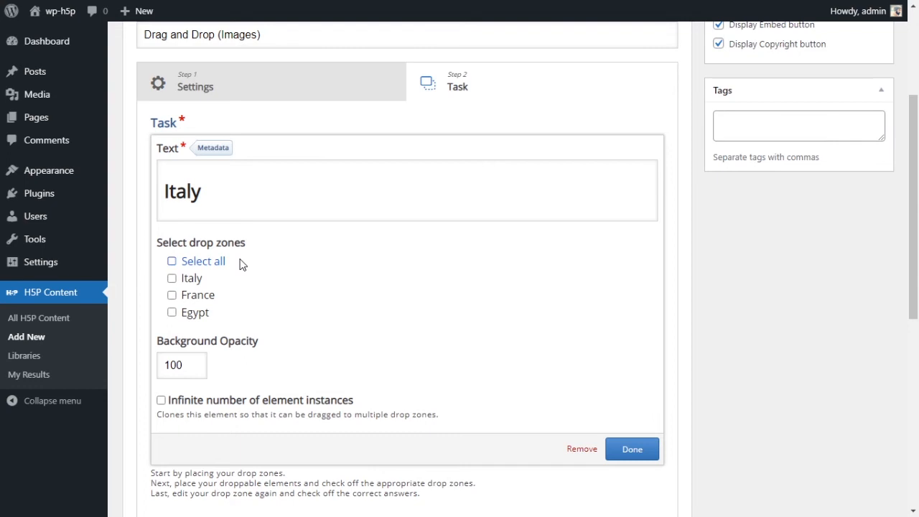
{"action": "left_click", "coordinate": [173, 262]}
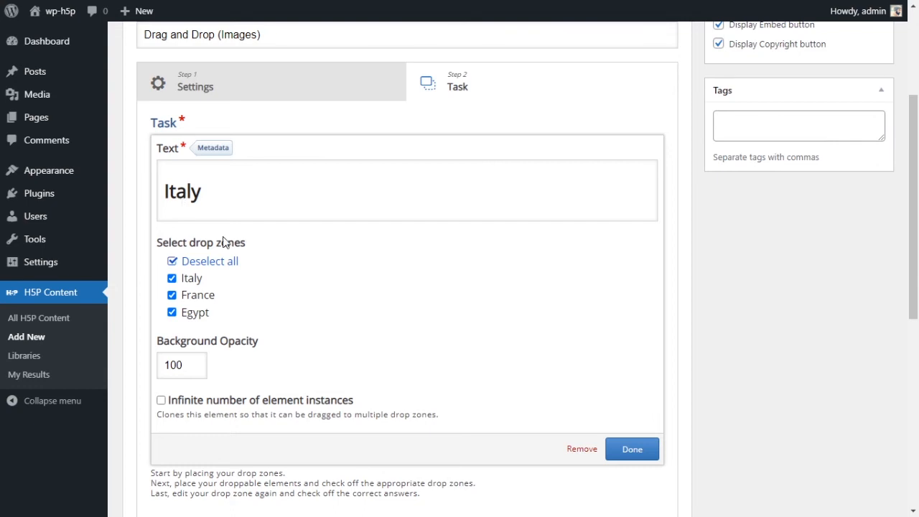
{"action": "left_click", "coordinate": [607, 451]}
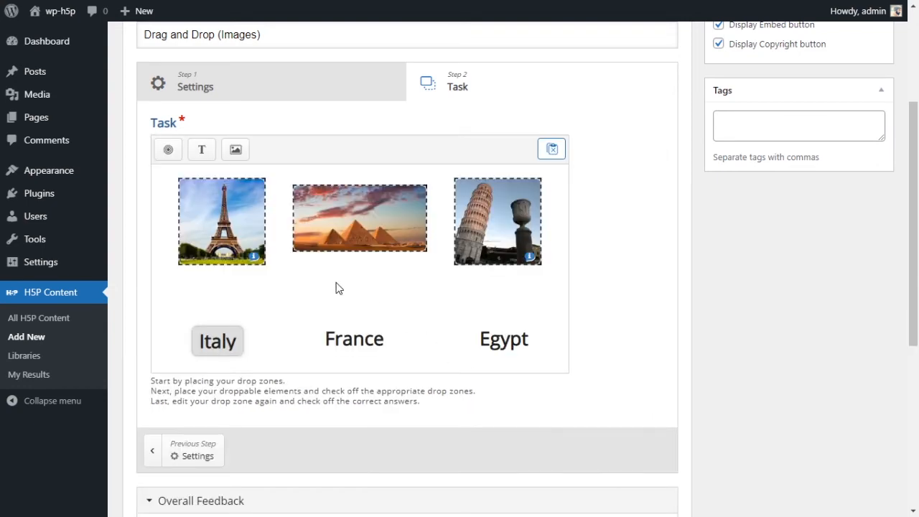
- Restrict the "Italy" label to the "France" drop zone, save it, and try moving it onto the Eiffel Tower image and back
{"action": "left_click", "coordinate": [220, 347]}
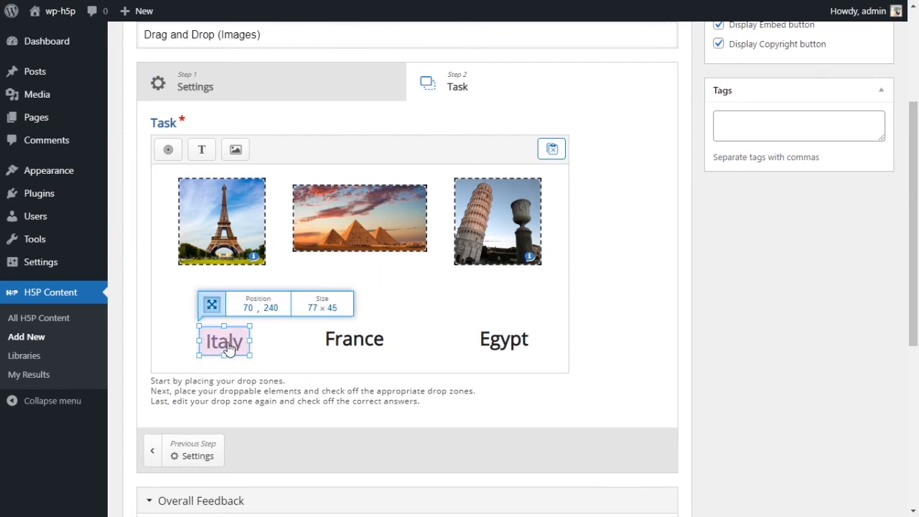
{"action": "left_click", "coordinate": [229, 308]}
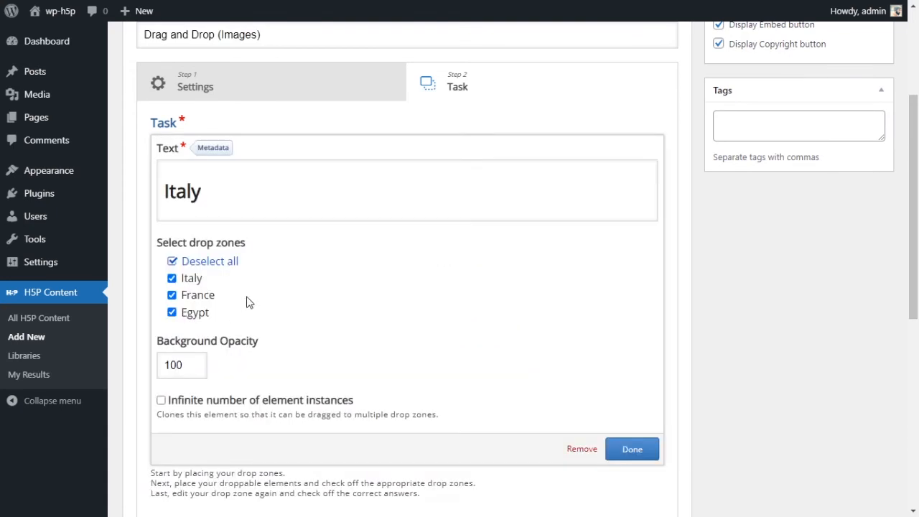
{"action": "left_click", "coordinate": [172, 261]}
{"action": "left_click", "coordinate": [172, 296]}
{"action": "left_click", "coordinate": [626, 446]}
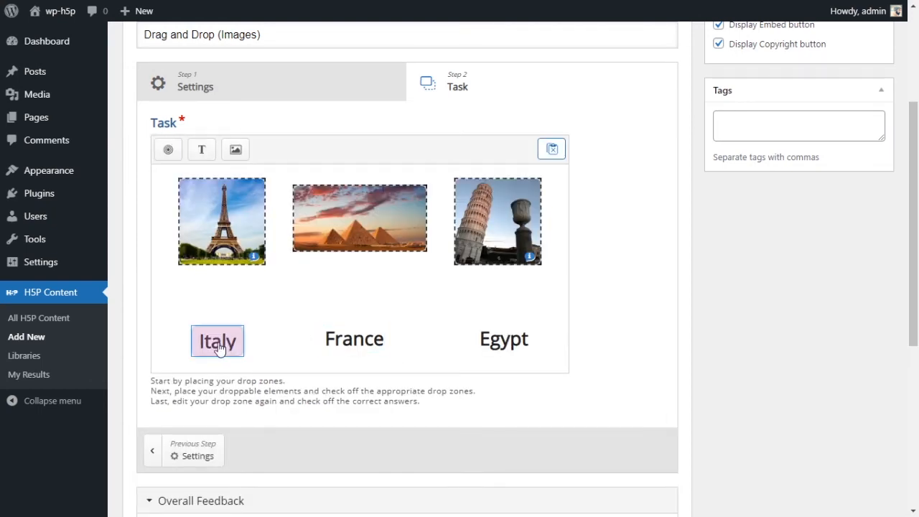
{"action": "left_click_drag", "start_coordinate": [221, 348], "coordinate": [225, 239]}
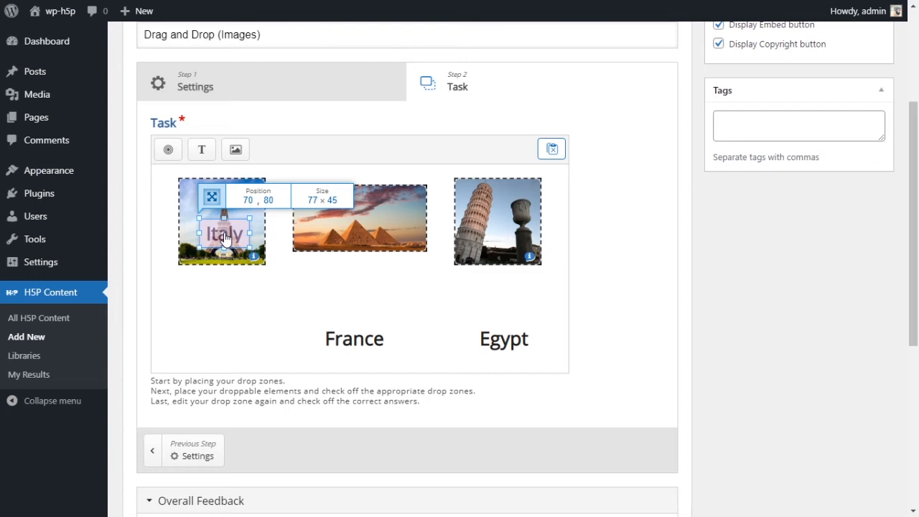
{"action": "left_click_drag", "start_coordinate": [225, 239], "coordinate": [228, 343]}
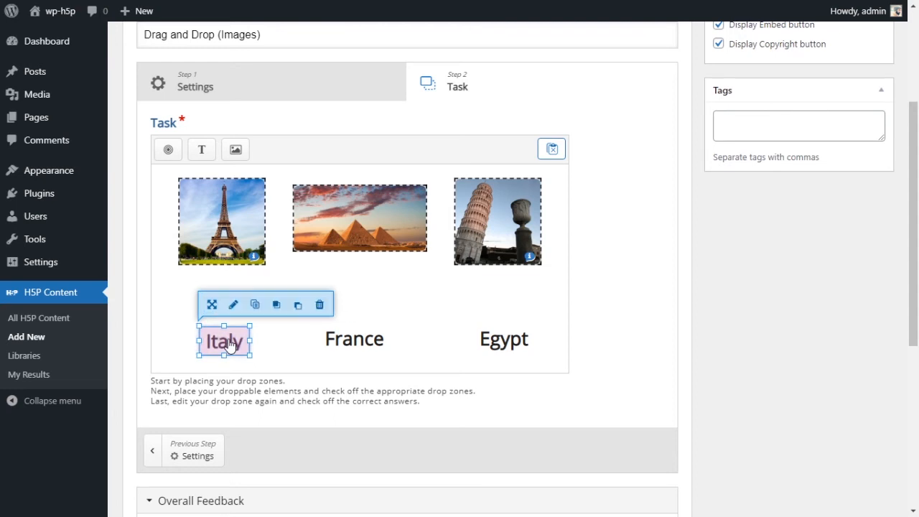
- Reassign the "Italy" text label to all three drop zones and save it
{"action": "left_click", "coordinate": [231, 302]}
{"action": "left_click", "coordinate": [175, 262]}
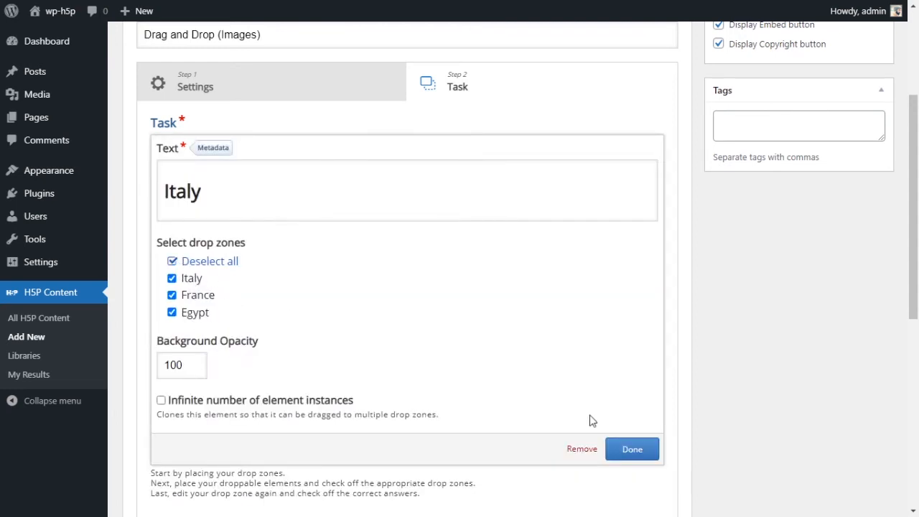
{"action": "left_click", "coordinate": [630, 453]}
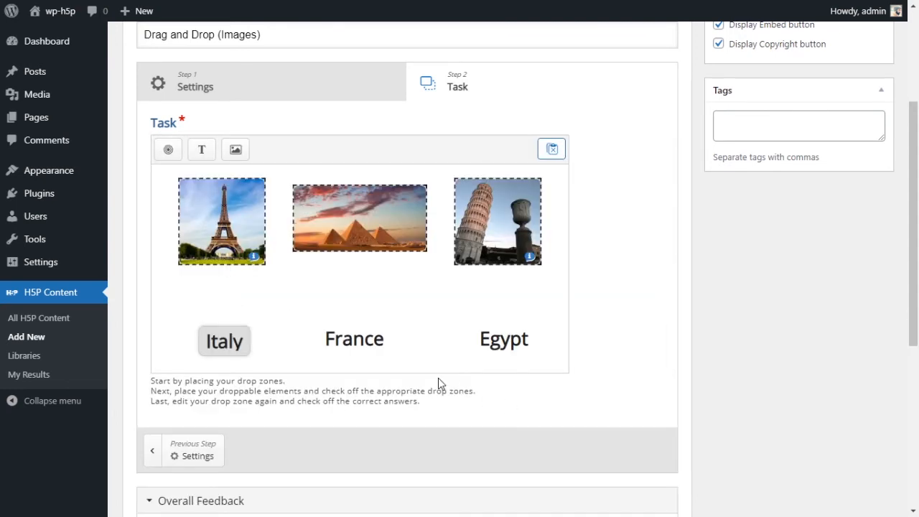
- Assign all drop zones to the "France" text label and save it
{"action": "left_click", "coordinate": [366, 343]}
{"action": "left_click", "coordinate": [361, 307]}
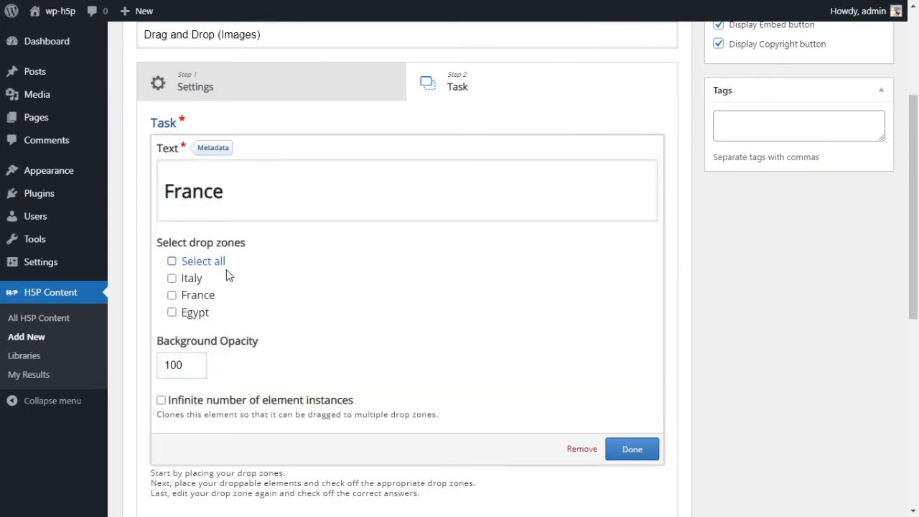
{"action": "left_click", "coordinate": [194, 264]}
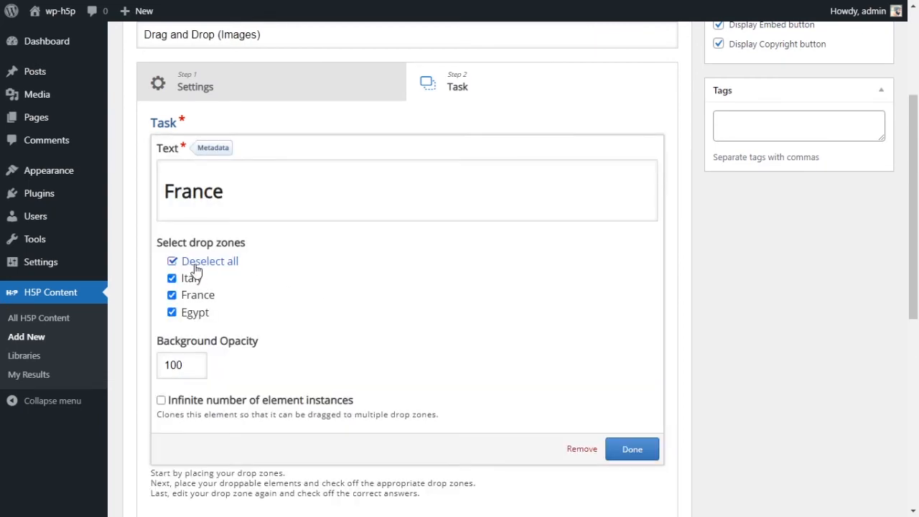
{"action": "left_click", "coordinate": [632, 449]}
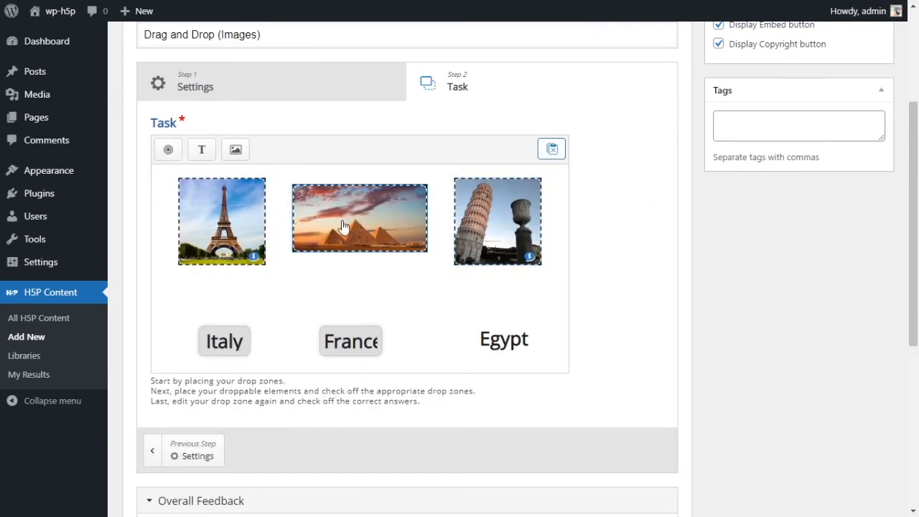
- Assign all drop zones to the "Egypt" text label and save it
{"action": "left_click", "coordinate": [528, 352]}
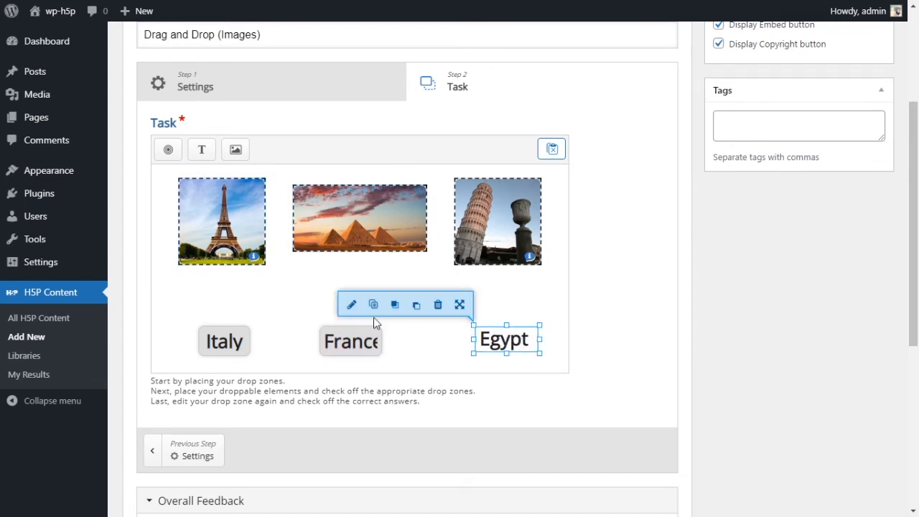
{"action": "left_click", "coordinate": [352, 304]}
{"action": "left_click", "coordinate": [172, 262]}
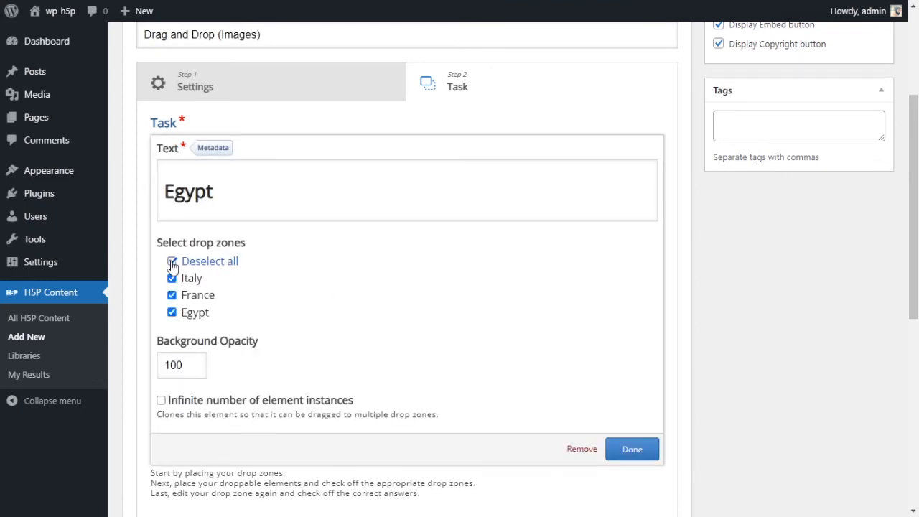
{"action": "left_click", "coordinate": [618, 449]}
- Widen the "France" label so its whole text fits in the box, and deselect it
{"action": "left_click", "coordinate": [370, 342]}
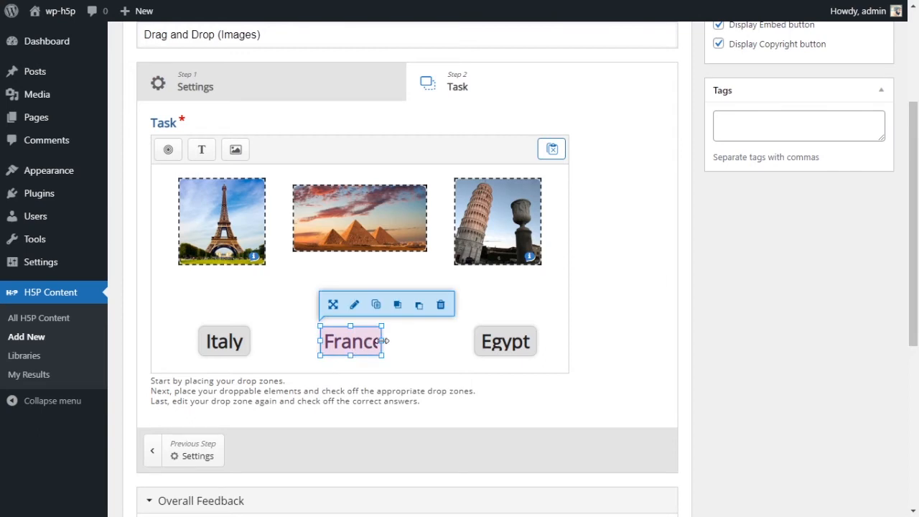
{"action": "left_click_drag", "start_coordinate": [382, 341], "coordinate": [400, 341]}
{"action": "left_click", "coordinate": [421, 360]}
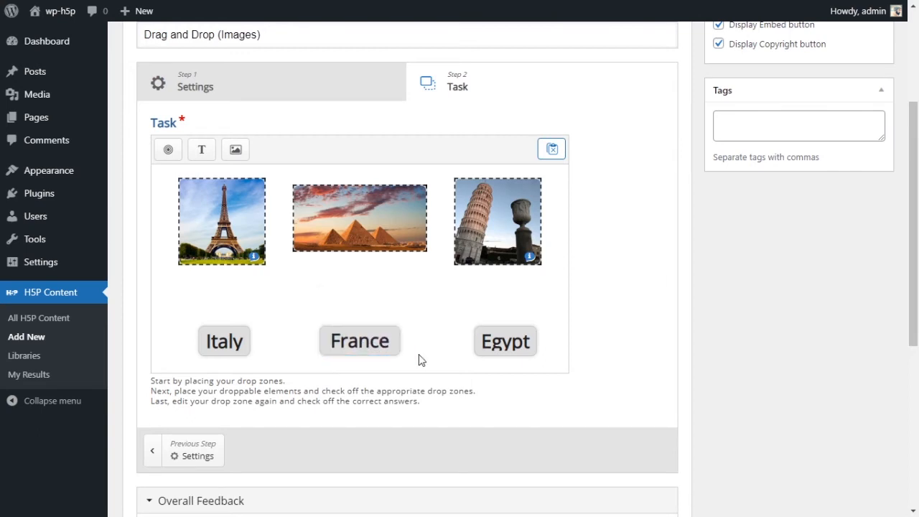
- Enlarge the "Egypt" label slightly in width and height, and deselect it
{"action": "left_click", "coordinate": [509, 351]}
{"action": "left_click_drag", "start_coordinate": [507, 327], "coordinate": [543, 359]}
{"action": "left_click", "coordinate": [546, 367]}
{"action": "left_click", "coordinate": [530, 347]}
{"action": "left_click", "coordinate": [550, 311]}
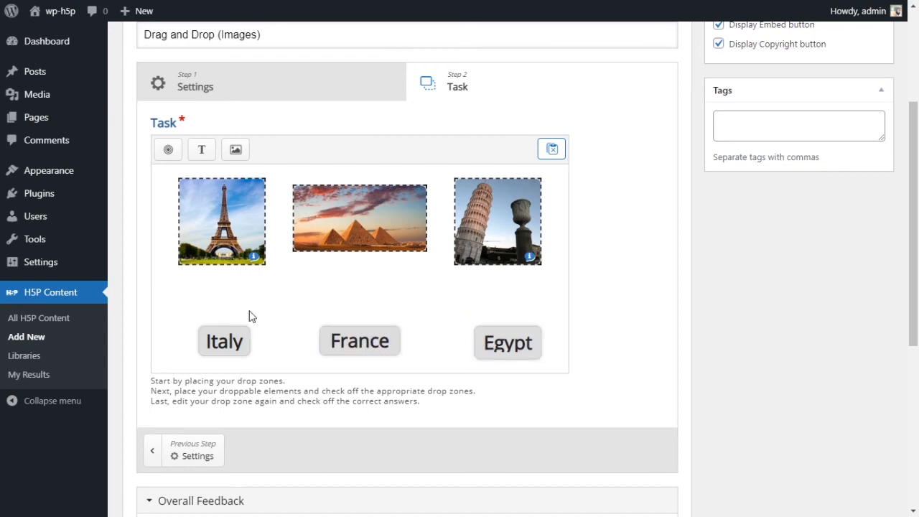
- Nudge the "France" label slightly to the right beneath the pyramids image and deselect it
{"action": "mouse_move", "coordinate": [230, 341]}
{"action": "left_mouse_down"}
{"action": "mouse_move", "coordinate": [237, 312]}
{"action": "mouse_move", "coordinate": [236, 321]}
{"action": "mouse_move", "coordinate": [213, 294]}
{"action": "mouse_move", "coordinate": [392, 238]}
{"action": "mouse_move", "coordinate": [310, 316]}
{"action": "mouse_move", "coordinate": [243, 323]}
{"action": "mouse_move", "coordinate": [229, 351]}
{"action": "left_mouse_up"}
{"action": "left_click", "coordinate": [351, 355]}
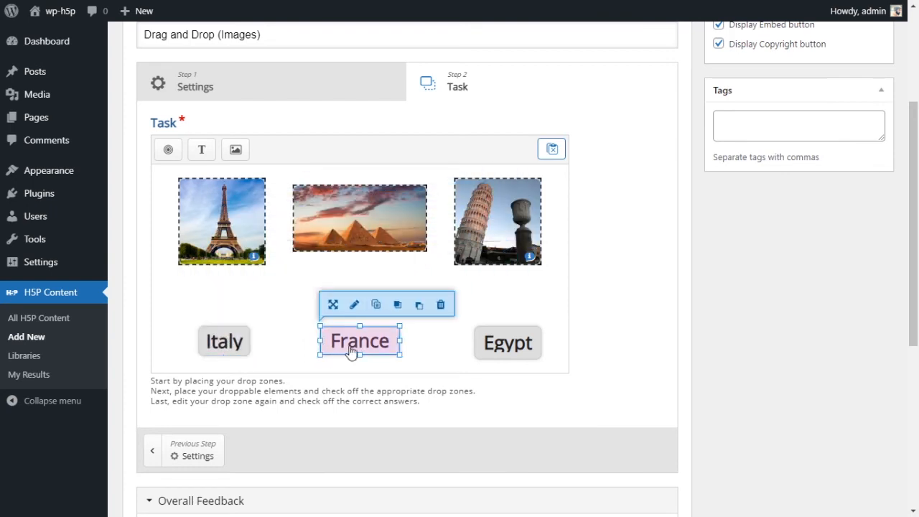
{"action": "mouse_move", "coordinate": [351, 355]}
{"action": "left_mouse_down"}
{"action": "mouse_move", "coordinate": [245, 271]}
{"action": "mouse_move", "coordinate": [370, 359]}
{"action": "mouse_move", "coordinate": [356, 353]}
{"action": "left_mouse_up"}
{"action": "left_click", "coordinate": [402, 273]}
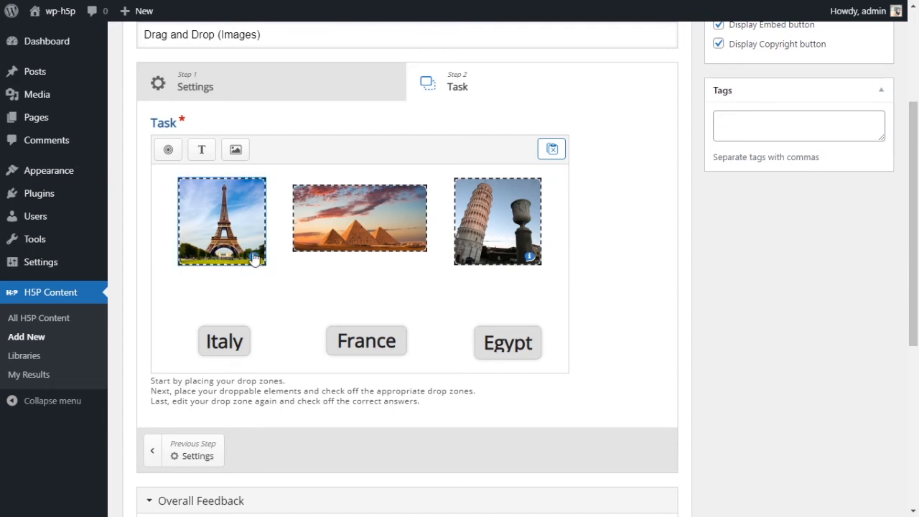
- Set the "France" text label as the correct element for the drop zone over the Eiffel Tower image and save it
{"action": "left_click", "coordinate": [263, 226]}
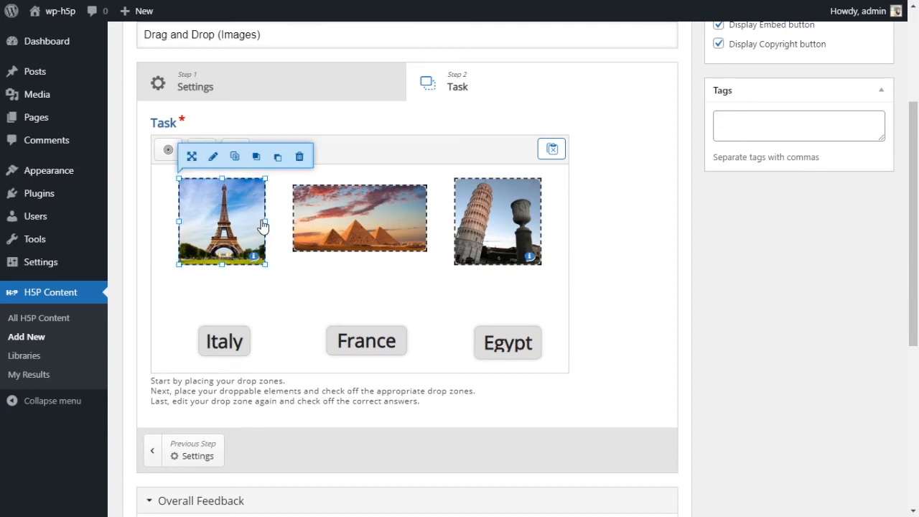
{"action": "left_click", "coordinate": [215, 159]}
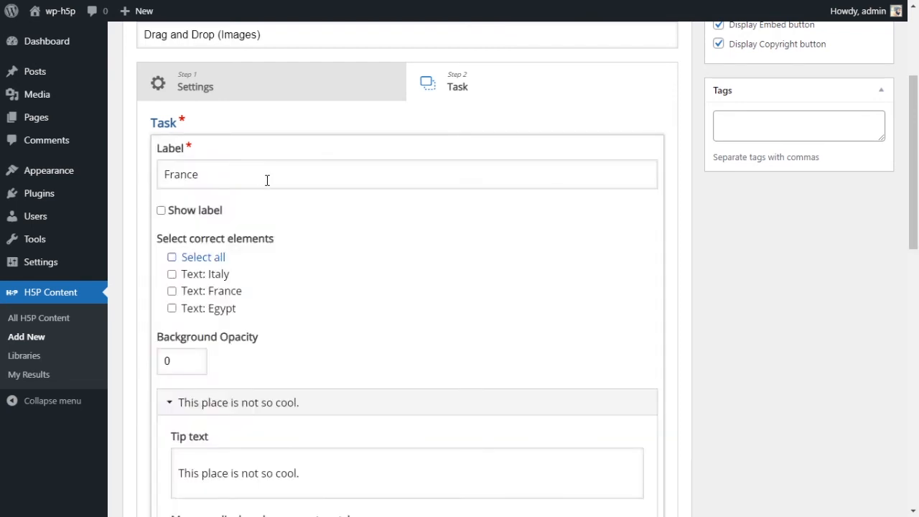
{"action": "left_click_drag", "start_coordinate": [156, 239], "coordinate": [271, 239]}
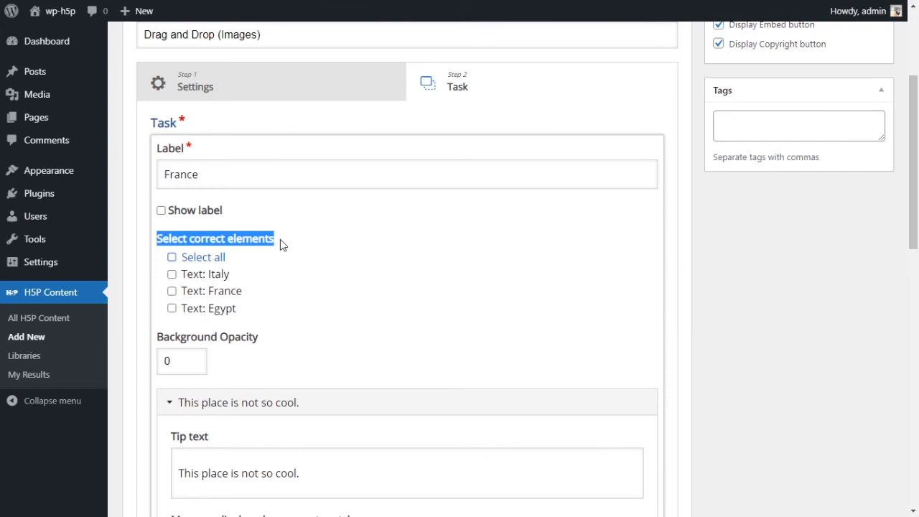
{"action": "left_click", "coordinate": [201, 260]}
{"action": "left_click", "coordinate": [201, 260]}
{"action": "left_click", "coordinate": [224, 292]}
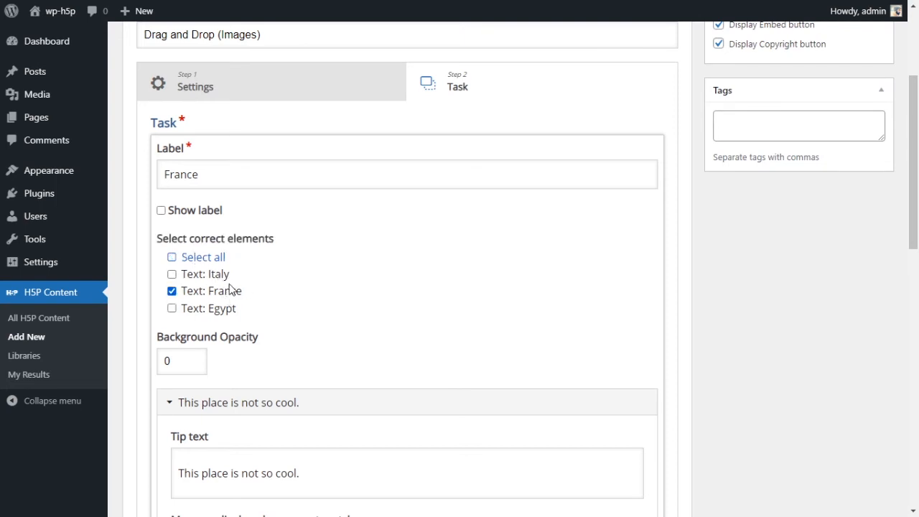
{"action": "scroll", "coordinate": [280, 294], "scroll_direction": "down", "scroll_amount": 1}
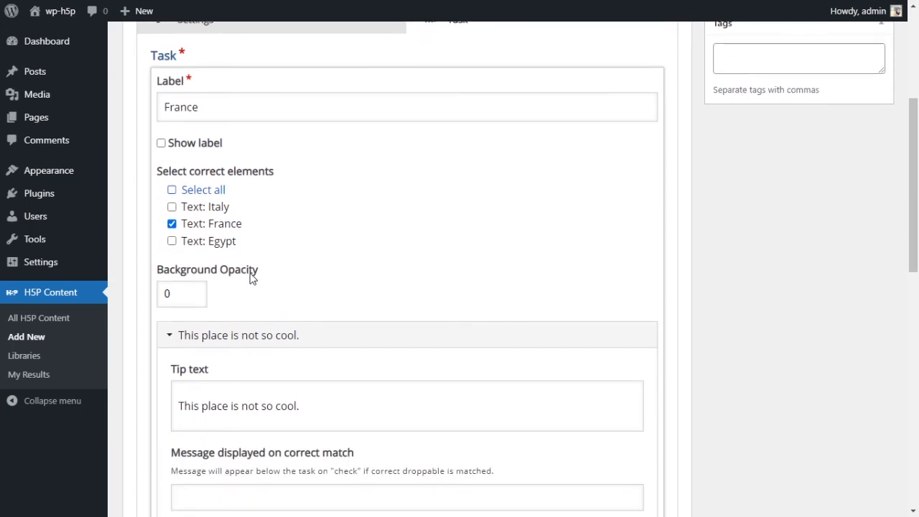
{"action": "scroll", "coordinate": [282, 240], "scroll_direction": "up", "scroll_amount": 1}
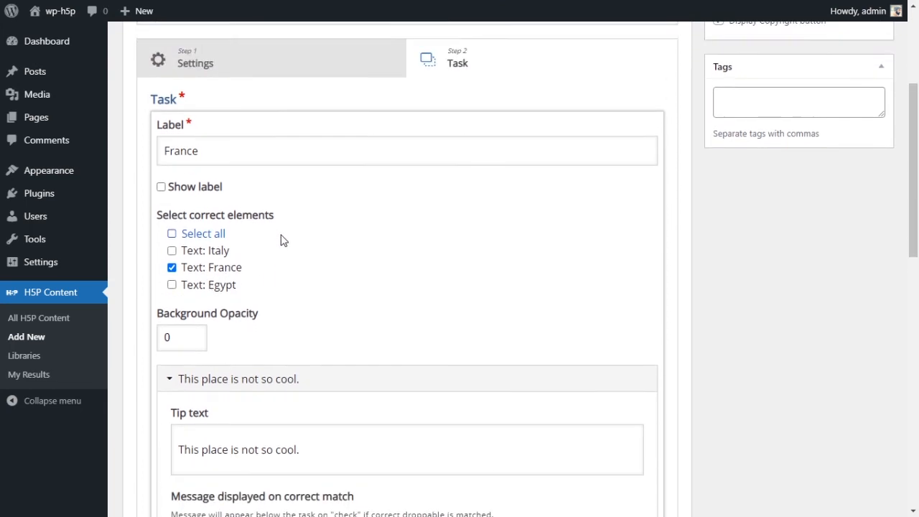
{"action": "scroll", "coordinate": [282, 241], "scroll_direction": "up", "scroll_amount": 1}
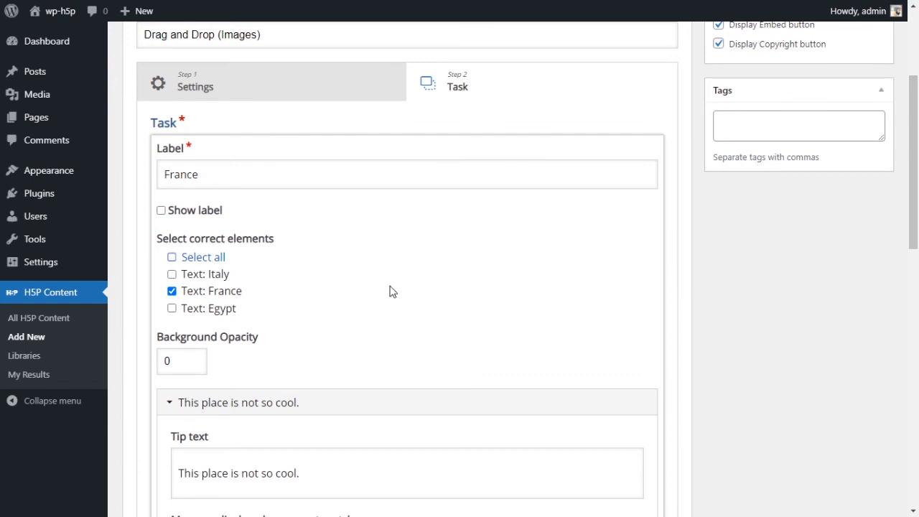
{"action": "scroll", "coordinate": [396, 295], "scroll_direction": "down", "scroll_amount": 2}
{"action": "scroll", "coordinate": [402, 293], "scroll_direction": "down", "scroll_amount": 4}
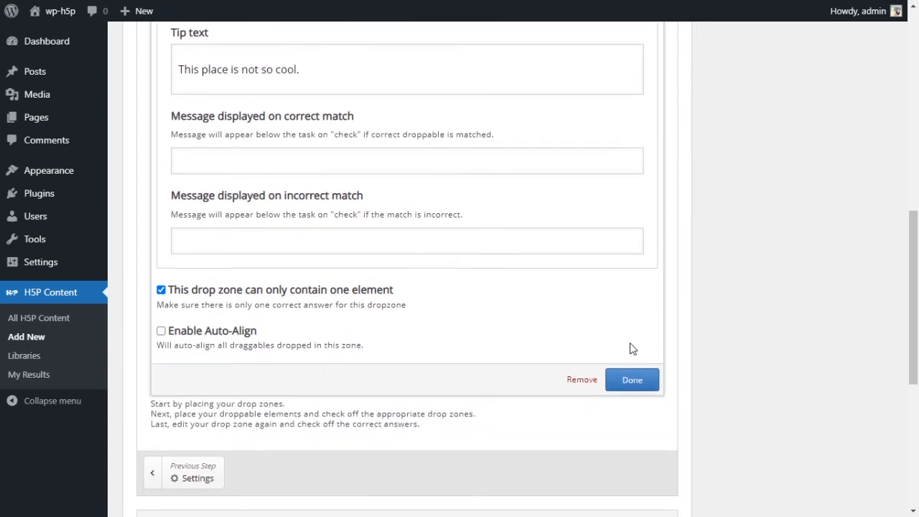
{"action": "left_click", "coordinate": [632, 380]}
{"action": "scroll", "coordinate": [372, 309], "scroll_direction": "up", "scroll_amount": 6}
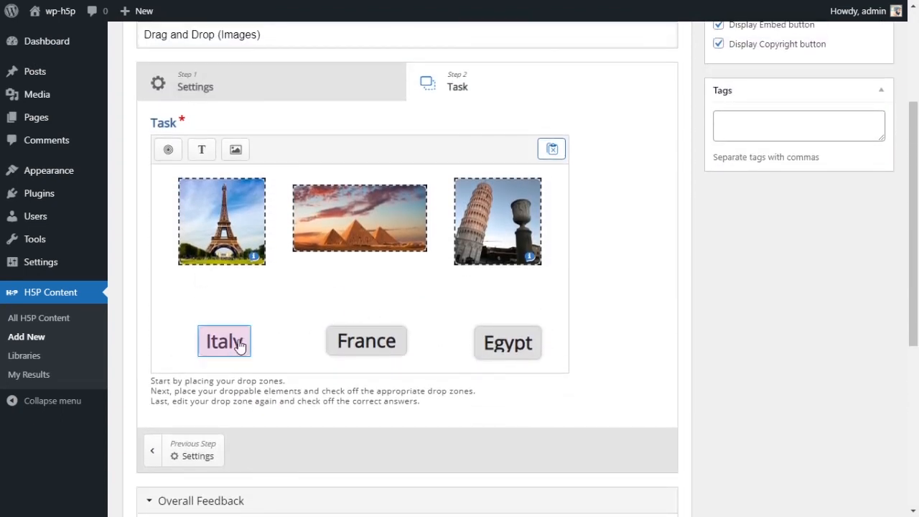
- Set the "Egypt" text label as the correct element for the drop zone over the pyramids image and save it
{"action": "left_click", "coordinate": [244, 342]}
{"action": "left_click", "coordinate": [236, 216]}
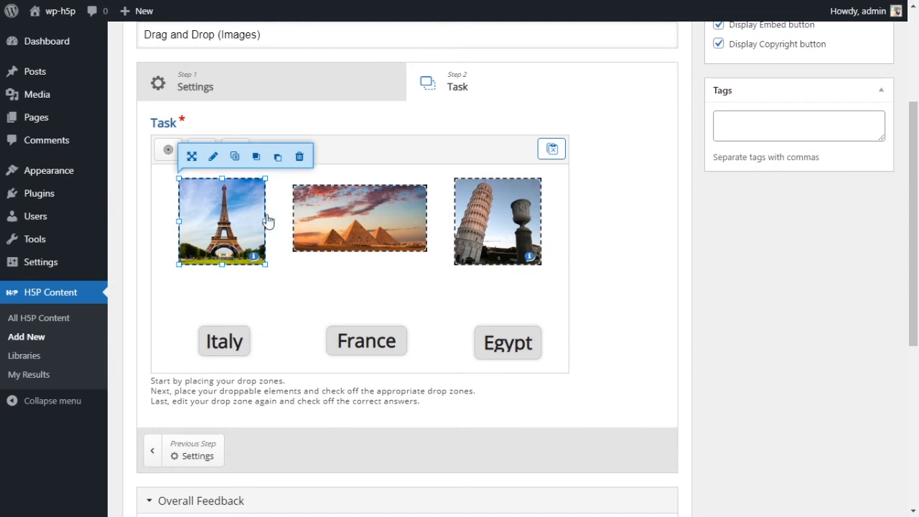
{"action": "left_click", "coordinate": [347, 221]}
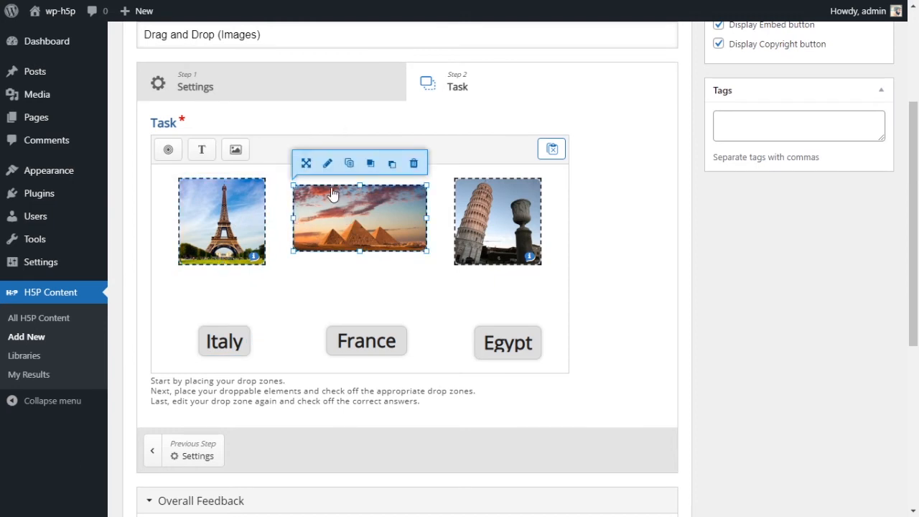
{"action": "left_click", "coordinate": [327, 164]}
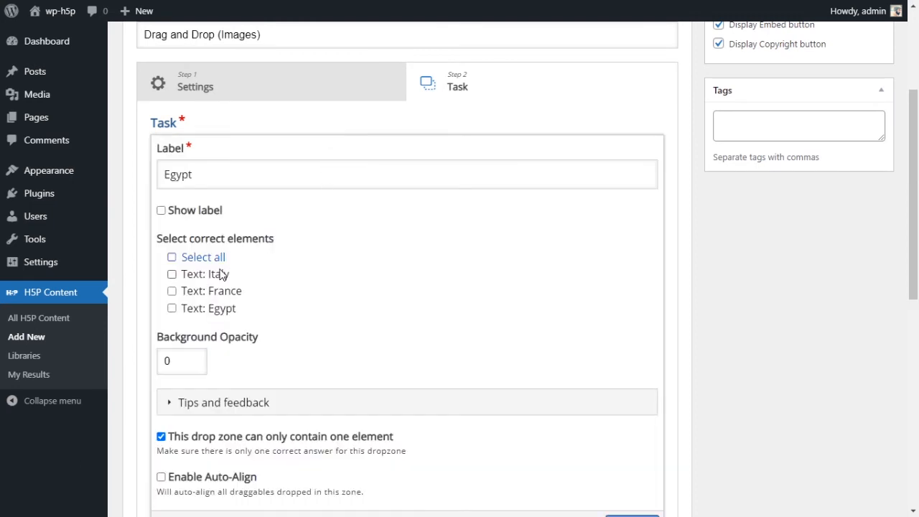
{"action": "left_click", "coordinate": [215, 308]}
{"action": "scroll", "coordinate": [392, 289], "scroll_direction": "down", "scroll_amount": 2}
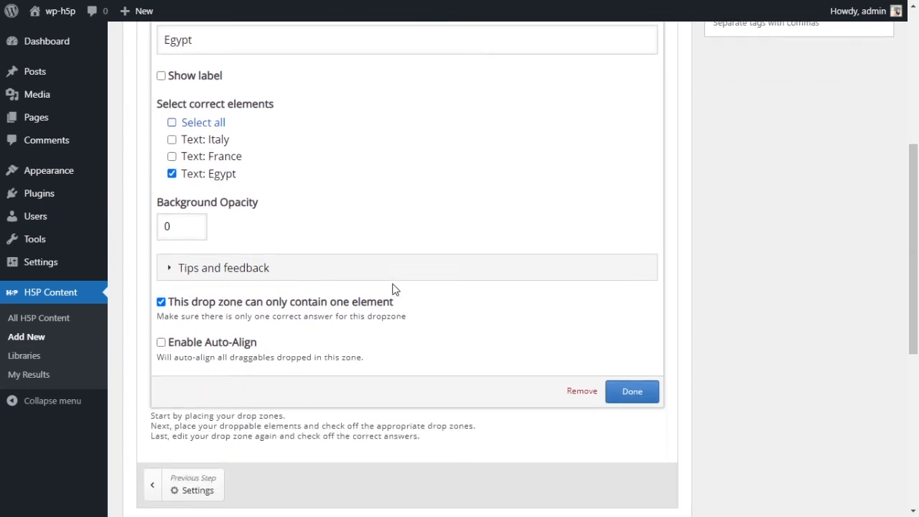
{"action": "left_click", "coordinate": [639, 399]}
{"action": "scroll", "coordinate": [531, 312], "scroll_direction": "up", "scroll_amount": 3}
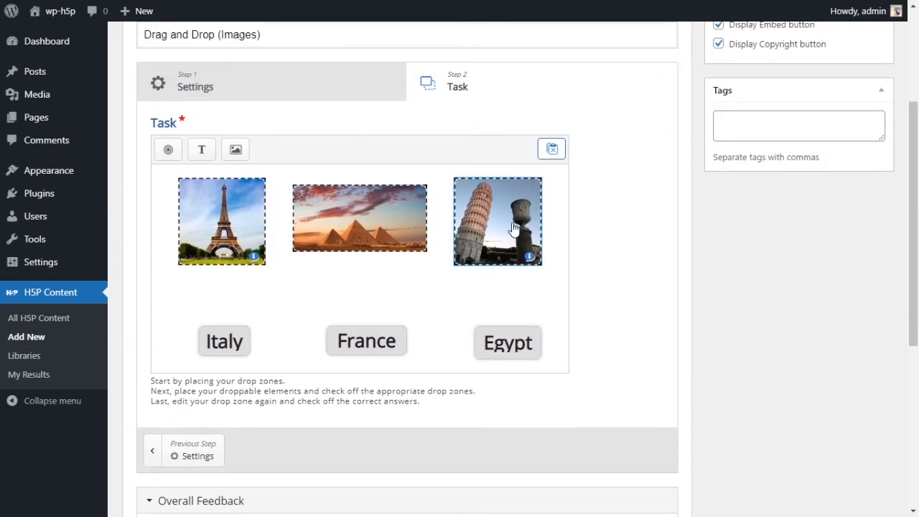
- Set the "Italy" text label as the correct element for the drop zone over the Leaning Tower image and save it
{"action": "left_click", "coordinate": [512, 226]}
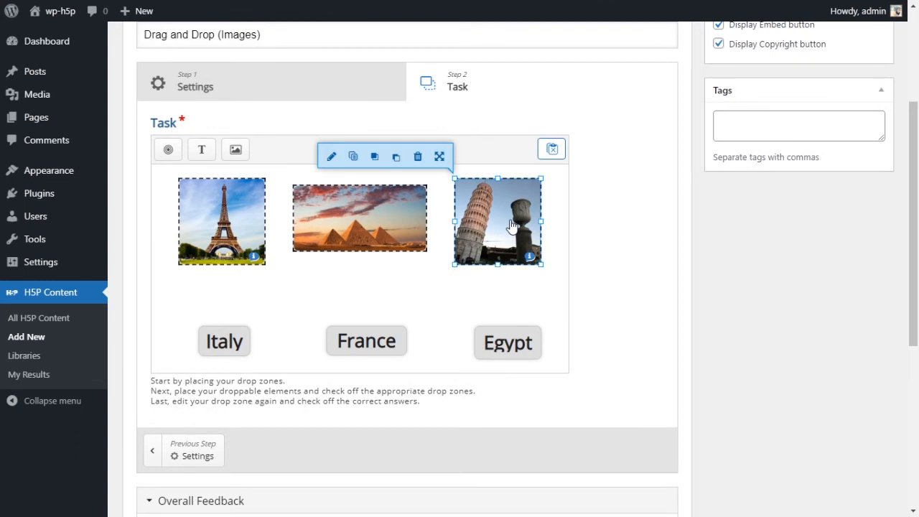
{"action": "left_click", "coordinate": [329, 158]}
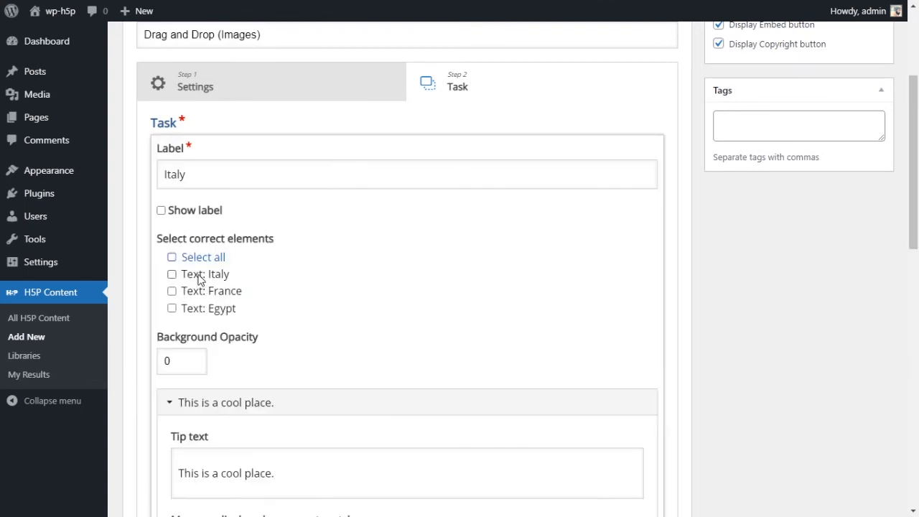
{"action": "scroll", "coordinate": [524, 287], "scroll_direction": "down", "scroll_amount": 6}
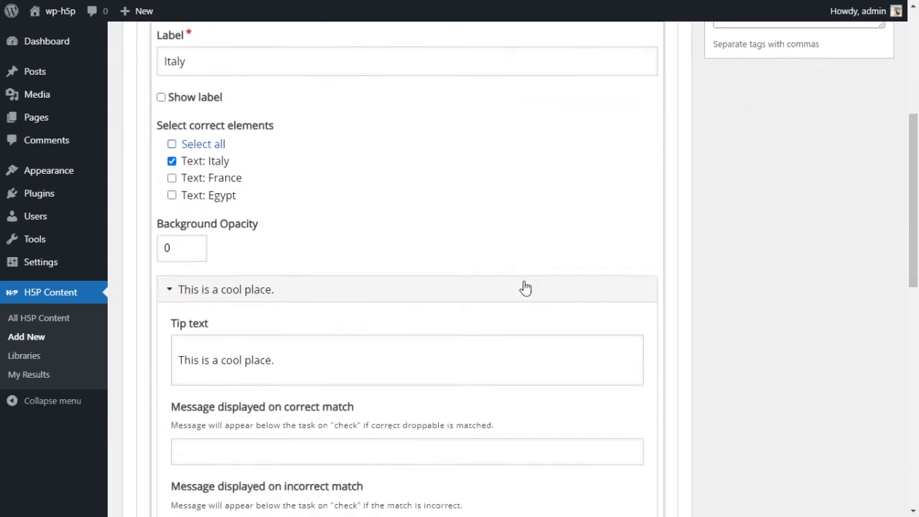
{"action": "left_click", "coordinate": [635, 380]}
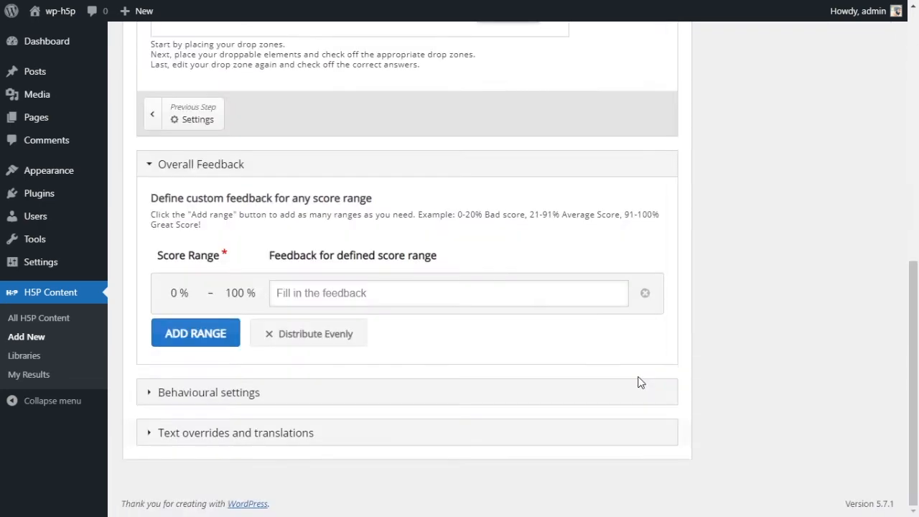
{"action": "scroll", "coordinate": [519, 292], "scroll_direction": "up", "scroll_amount": 5}
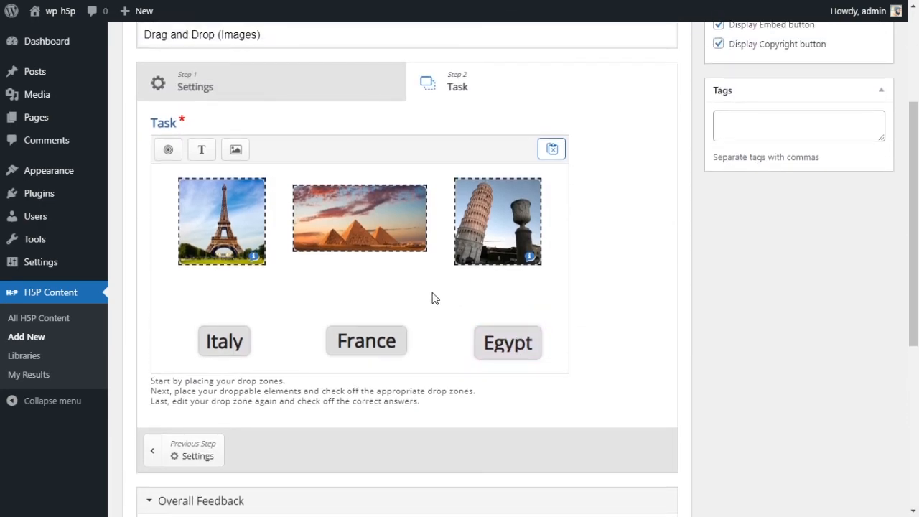
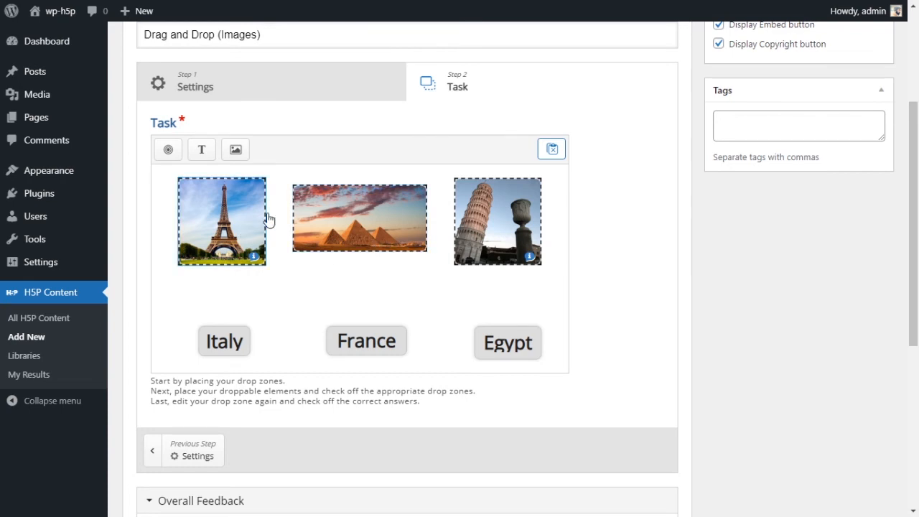
{"action": "mouse_move", "coordinate": [254, 222]}
{"action": "left_mouse_down"}
{"action": "mouse_move", "coordinate": [228, 291]}
{"action": "mouse_move", "coordinate": [240, 220]}
{"action": "left_mouse_up"}
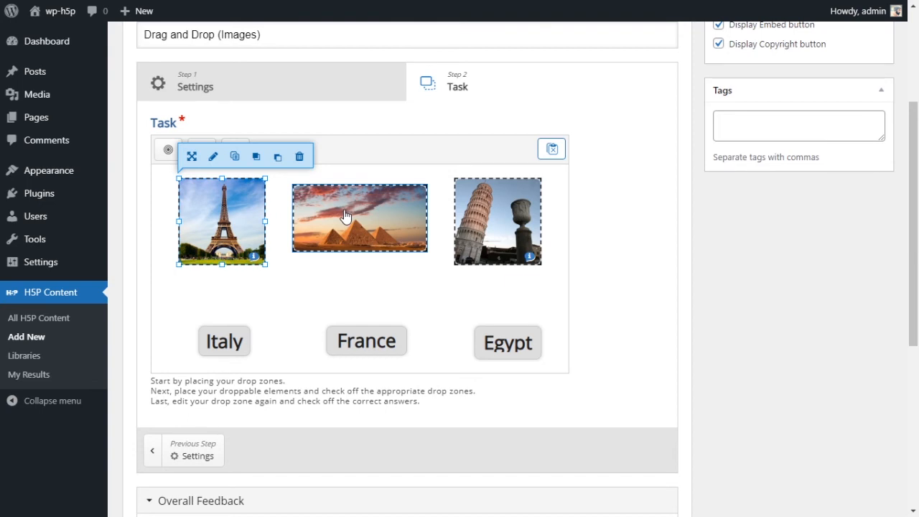
{"action": "left_click", "coordinate": [516, 346]}
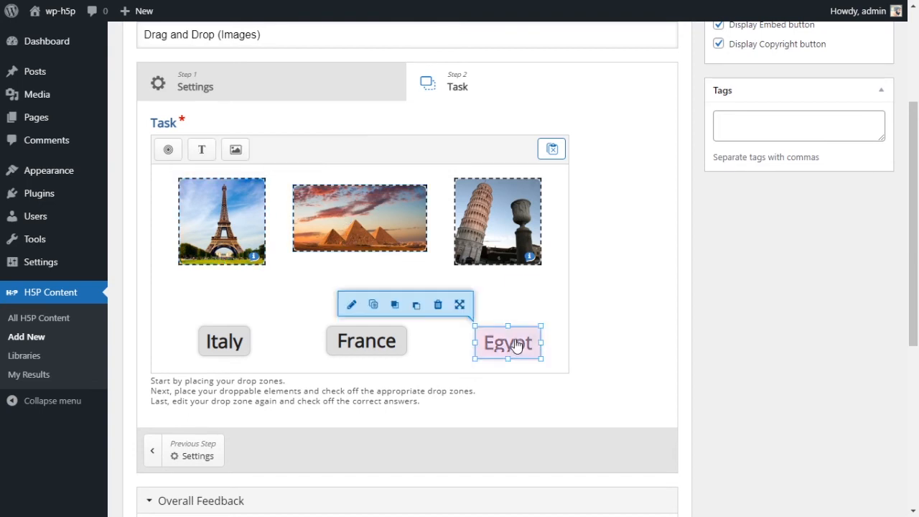
- Review the behavioural settings and the Drag and Drop text overrides and translations, and collapse both sections
{"action": "scroll", "coordinate": [510, 283], "scroll_direction": "down", "scroll_amount": 1}
{"action": "scroll", "coordinate": [509, 281], "scroll_direction": "down", "scroll_amount": 4}
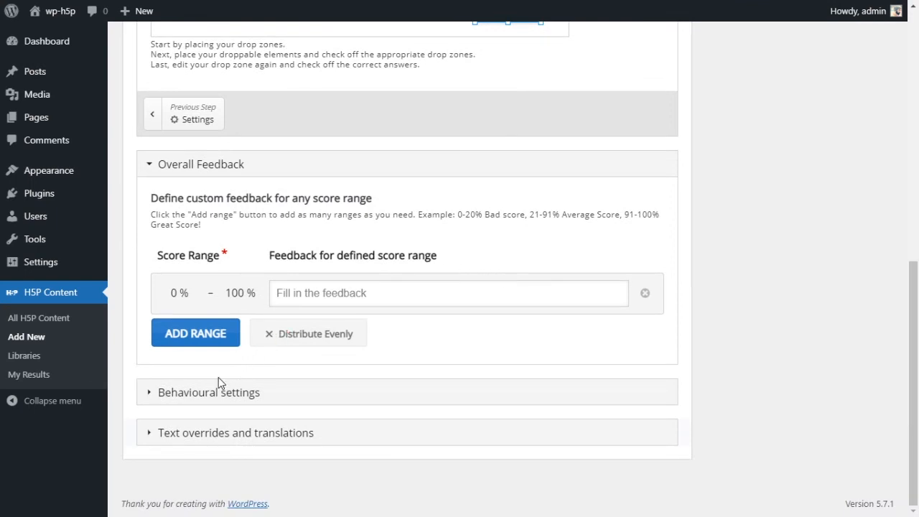
{"action": "left_click", "coordinate": [215, 394]}
{"action": "scroll", "coordinate": [295, 248], "scroll_direction": "down", "scroll_amount": 2}
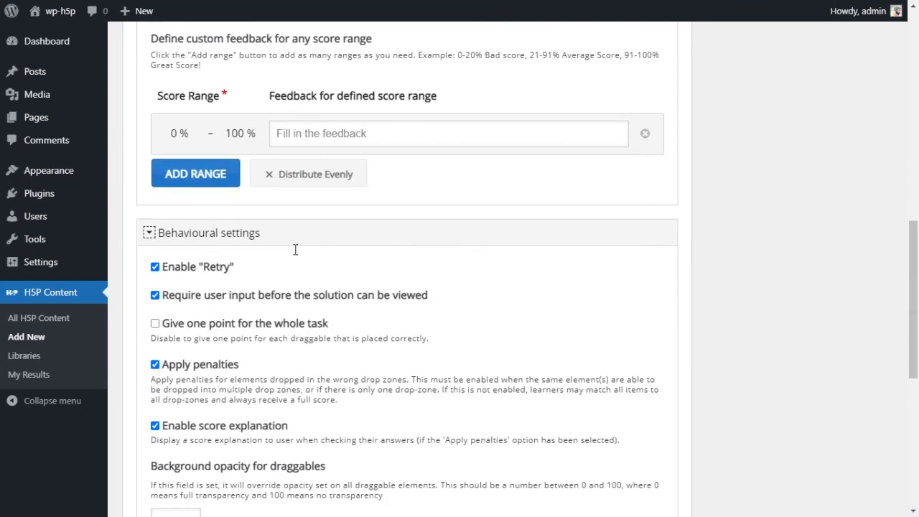
{"action": "scroll", "coordinate": [291, 251], "scroll_direction": "down", "scroll_amount": 6}
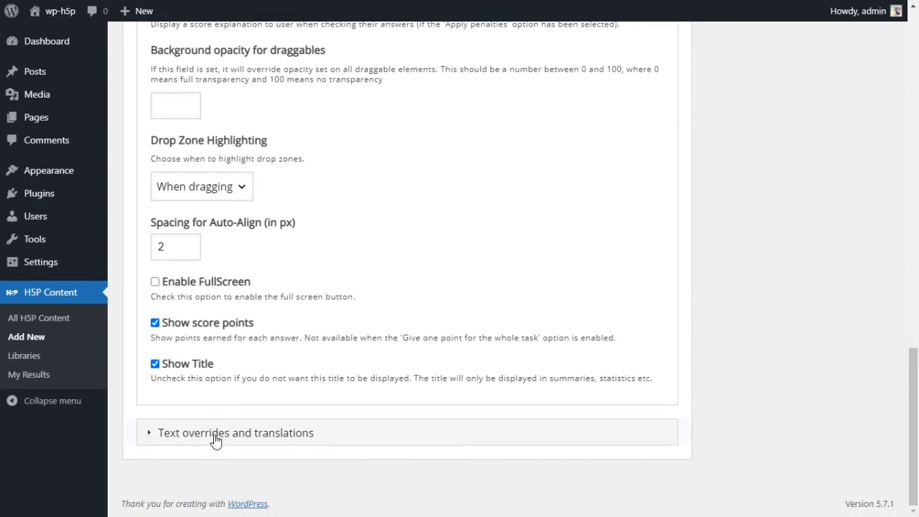
{"action": "left_click", "coordinate": [215, 433]}
{"action": "scroll", "coordinate": [290, 392], "scroll_direction": "down", "scroll_amount": 3}
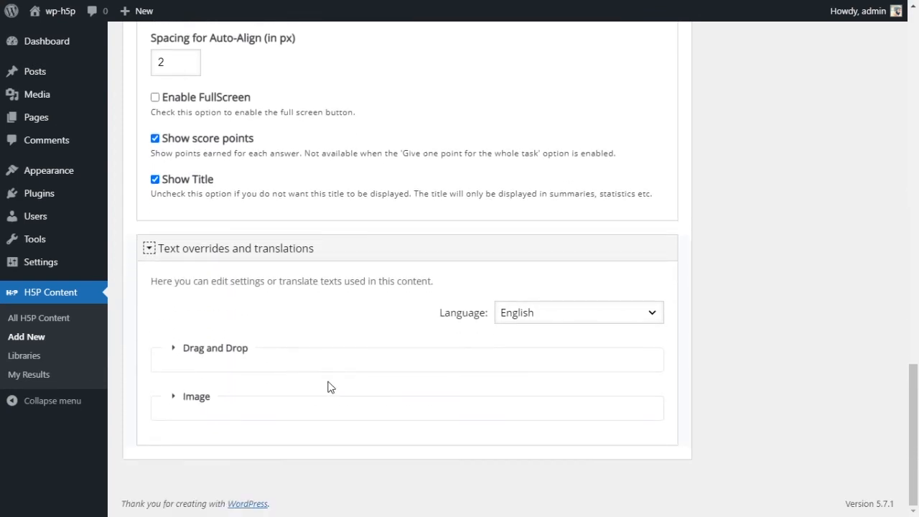
{"action": "left_click", "coordinate": [180, 349]}
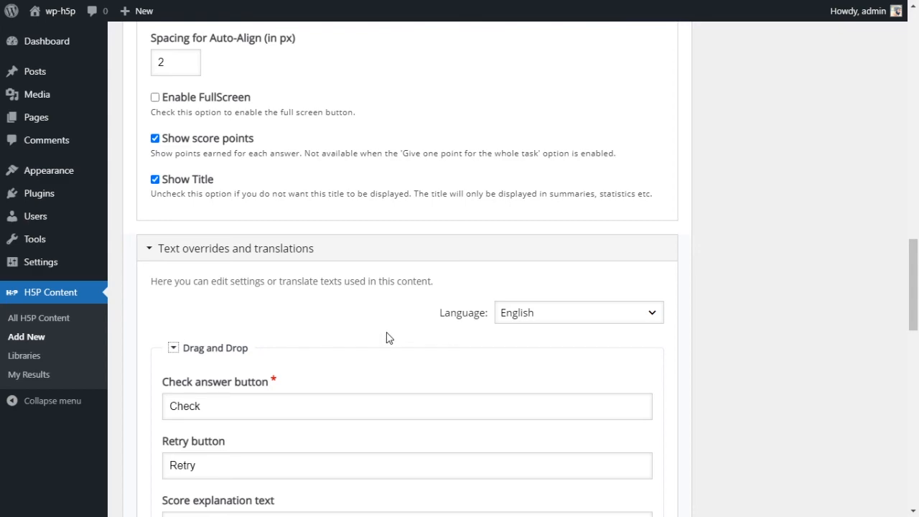
{"action": "scroll", "coordinate": [386, 337], "scroll_direction": "down", "scroll_amount": 5}
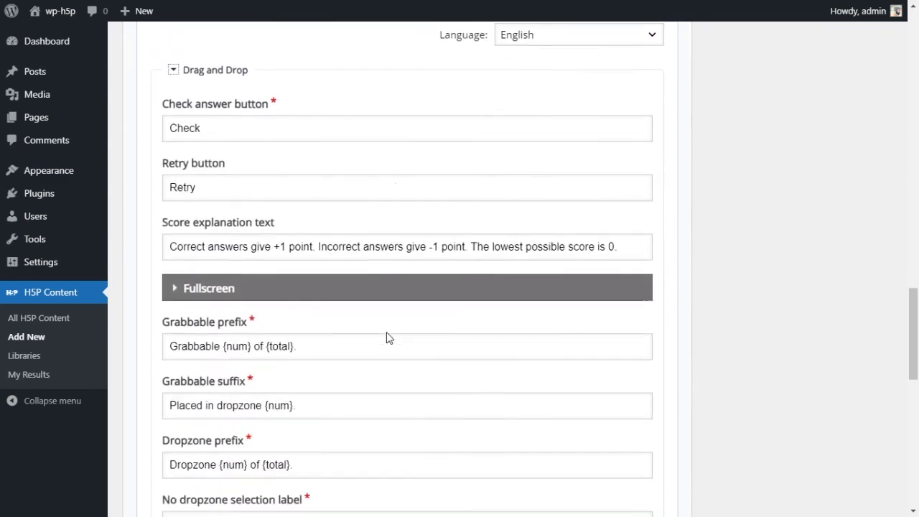
{"action": "scroll", "coordinate": [386, 338], "scroll_direction": "down", "scroll_amount": 10}
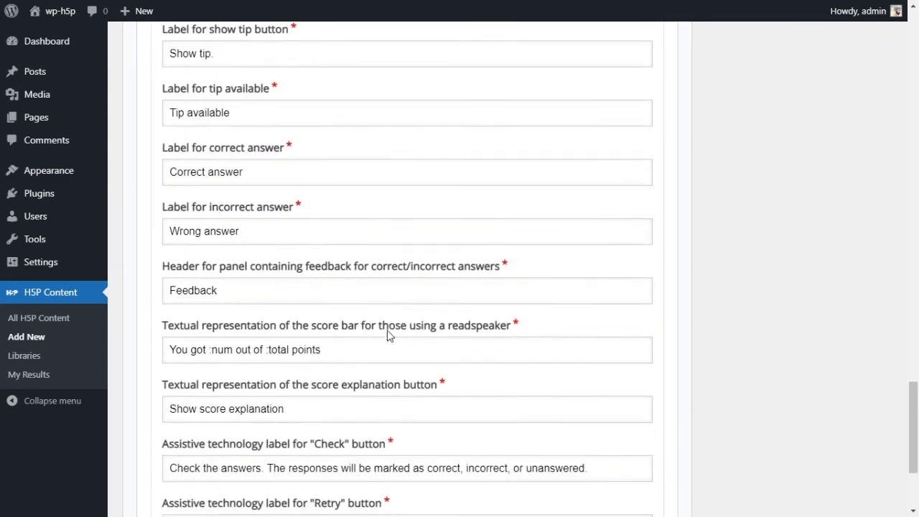
{"action": "scroll", "coordinate": [388, 334], "scroll_direction": "up", "scroll_amount": 20}
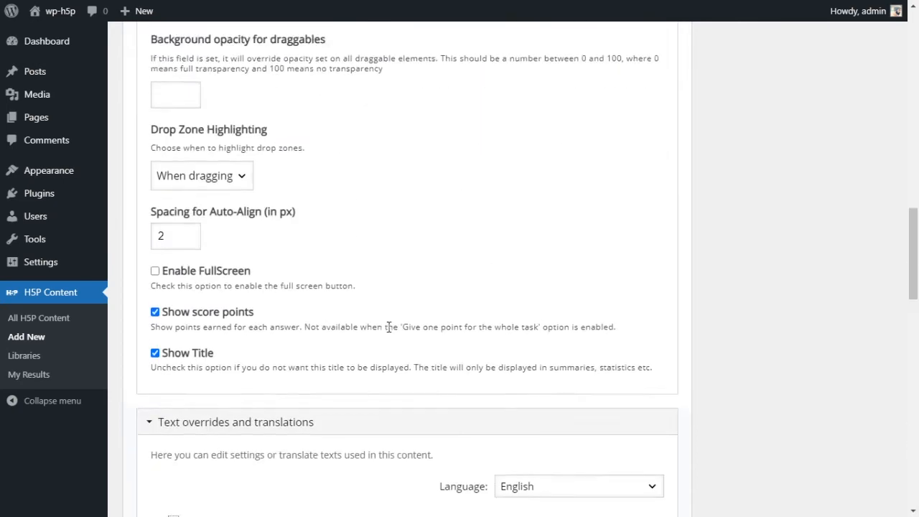
{"action": "left_click", "coordinate": [150, 126]}
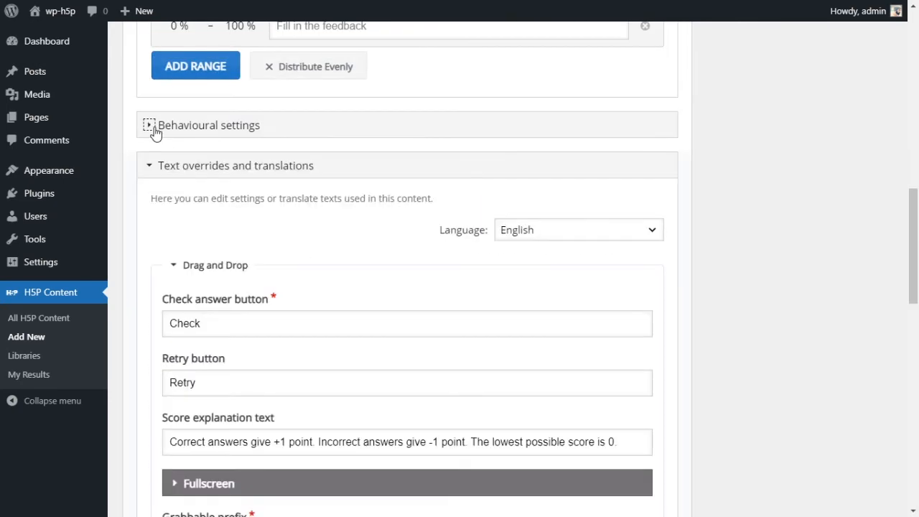
{"action": "left_click", "coordinate": [160, 166]}
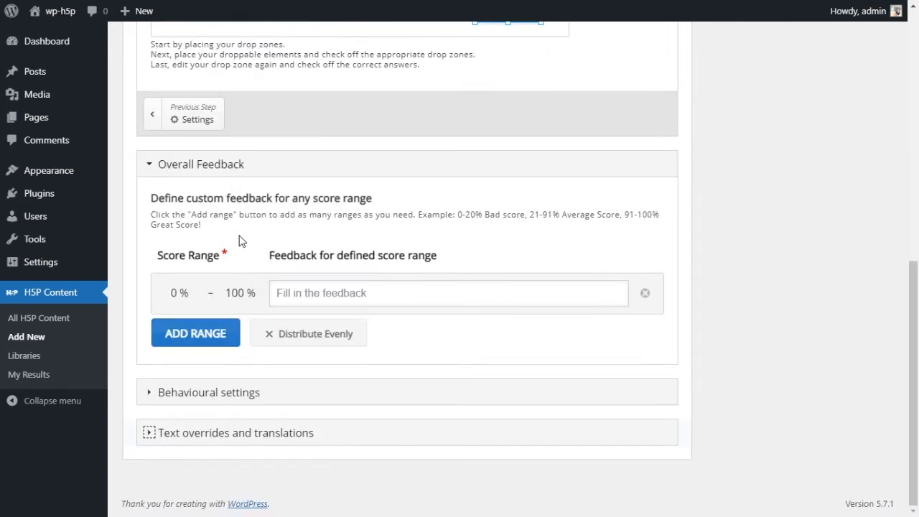
- Deselect the "Egypt" text label in the task area
{"action": "left_click", "coordinate": [725, 388]}
{"action": "scroll", "coordinate": [693, 382], "scroll_direction": "up", "scroll_amount": 6}
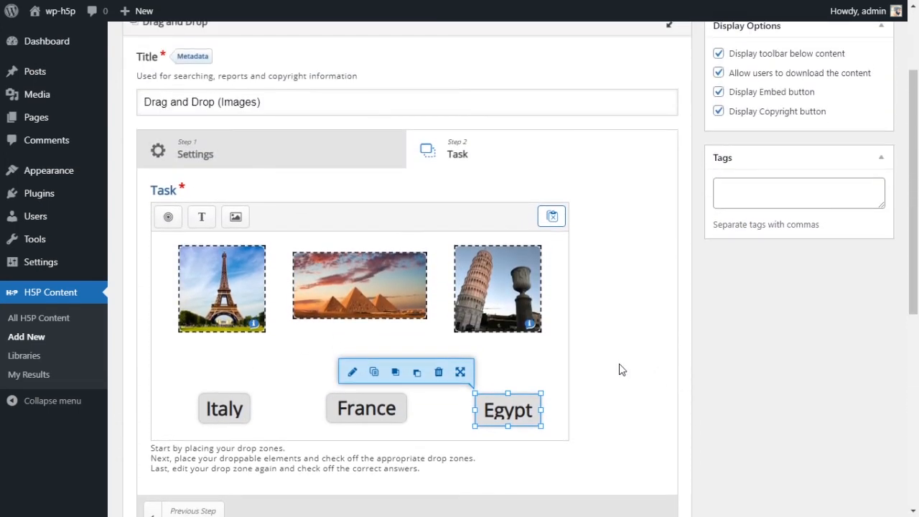
{"action": "left_click", "coordinate": [530, 359]}
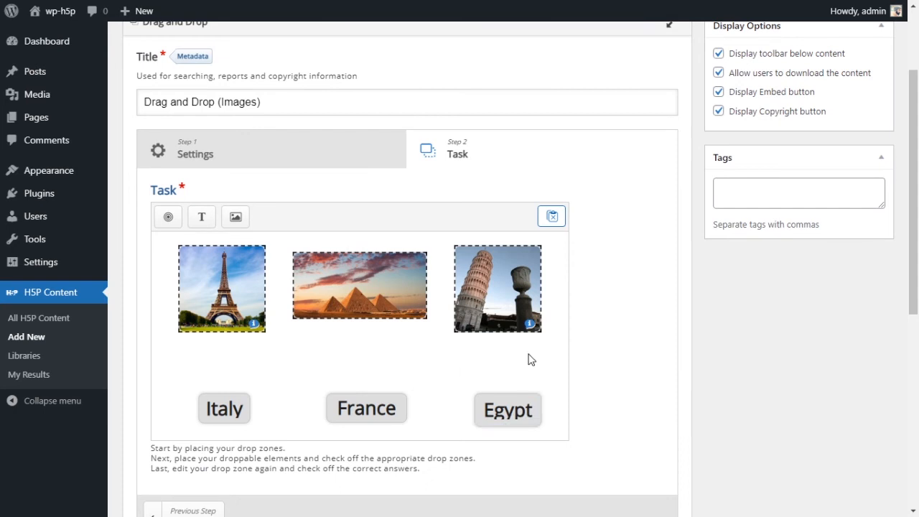
{"action": "scroll", "coordinate": [694, 356], "scroll_direction": "up", "scroll_amount": 1}
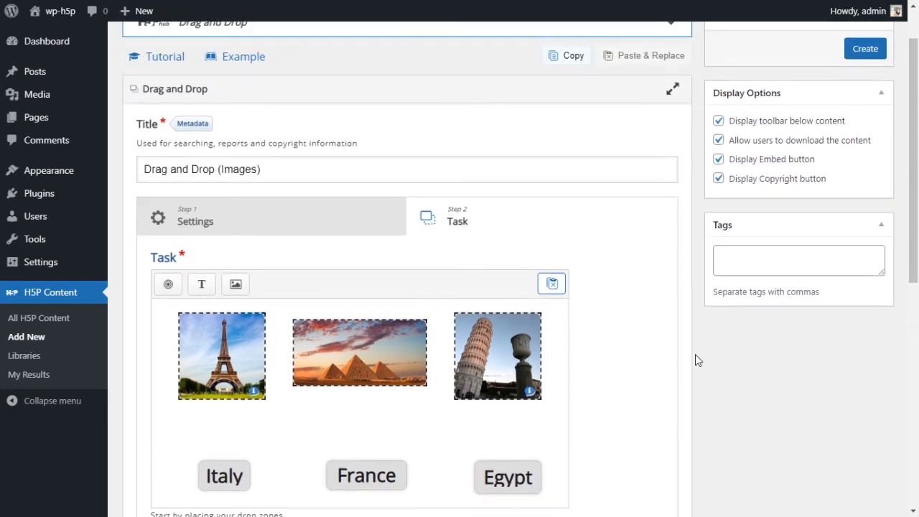
- Turn off the toolbar below the content and create the Drag and Drop activity
{"action": "left_click", "coordinate": [718, 122]}
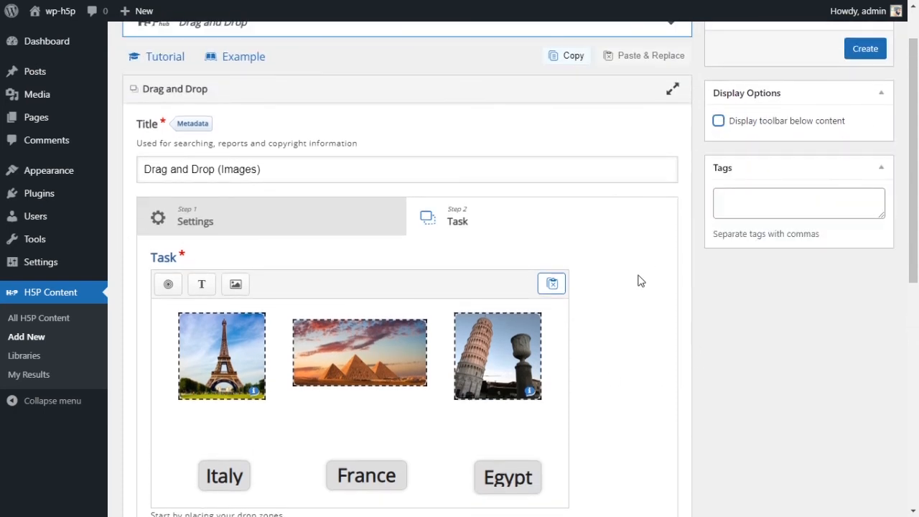
{"action": "scroll", "coordinate": [644, 308], "scroll_direction": "down", "scroll_amount": 1}
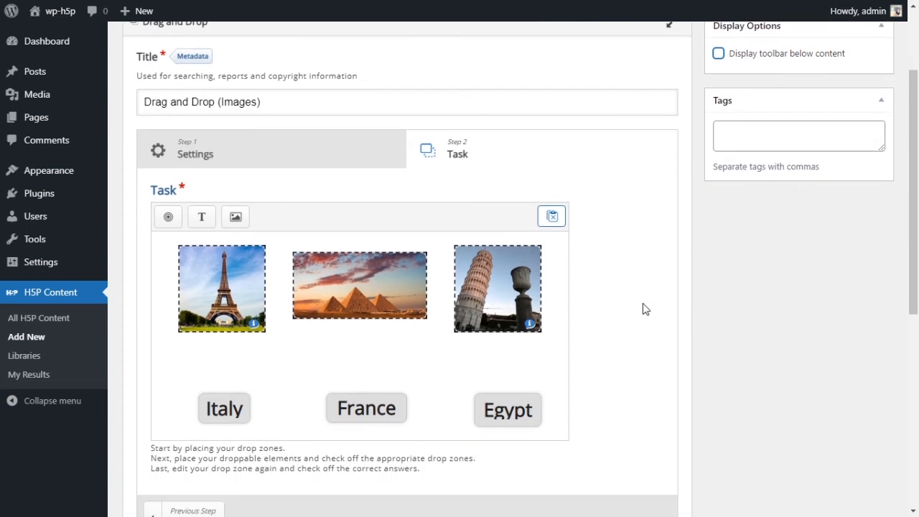
{"action": "scroll", "coordinate": [642, 303], "scroll_direction": "up", "scroll_amount": 2}
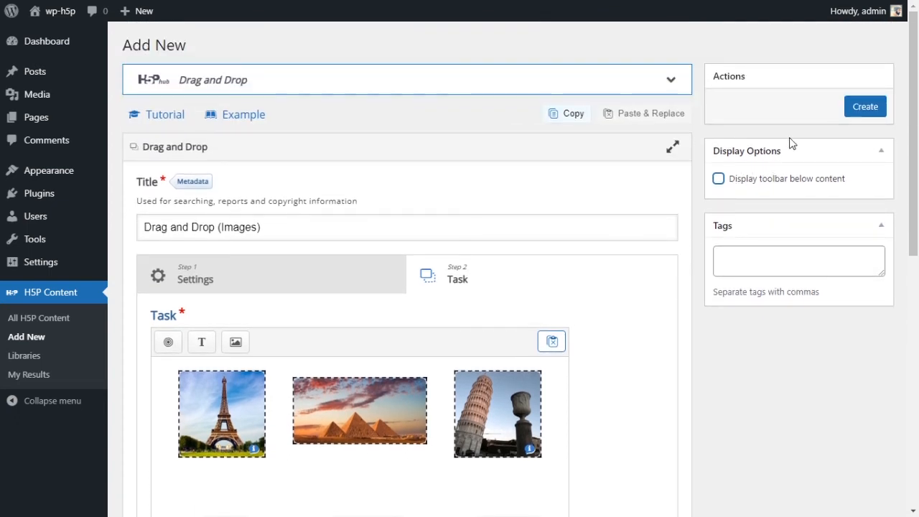
{"action": "left_click", "coordinate": [860, 111]}
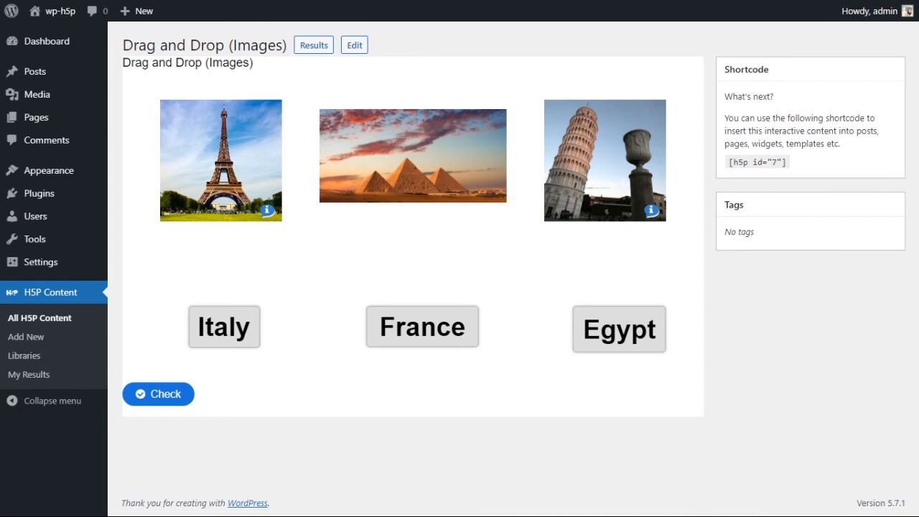
- Try moving the "Italy" label over the landmark drop zones in the created activity and return it to its starting place
{"action": "left_click_drag", "start_coordinate": [122, 62], "coordinate": [255, 67]}
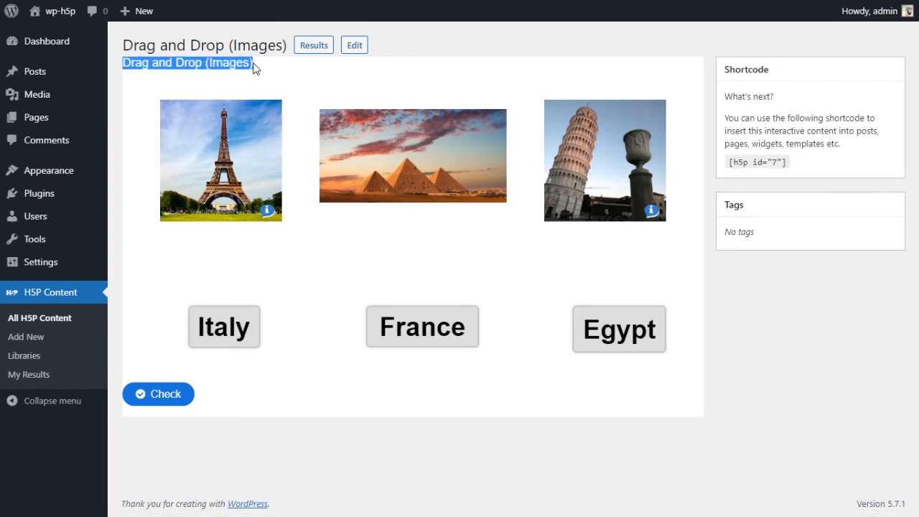
{"action": "left_click", "coordinate": [348, 78]}
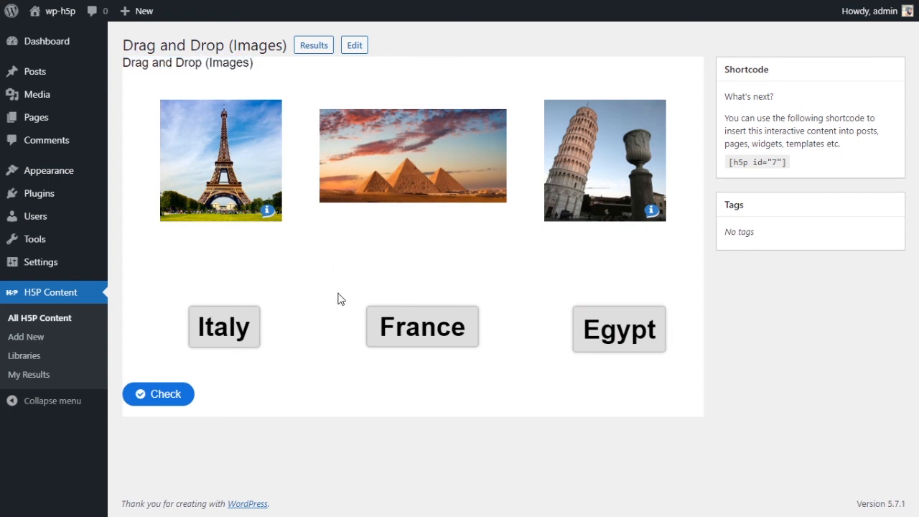
{"action": "left_click_drag", "start_coordinate": [219, 334], "coordinate": [242, 286]}
{"action": "mouse_move", "coordinate": [228, 325]}
{"action": "left_mouse_down"}
{"action": "mouse_move", "coordinate": [254, 309]}
{"action": "mouse_move", "coordinate": [273, 318]}
{"action": "mouse_move", "coordinate": [215, 341]}
{"action": "mouse_move", "coordinate": [230, 304]}
{"action": "mouse_move", "coordinate": [231, 313]}
{"action": "left_mouse_up"}
{"action": "left_click_drag", "start_coordinate": [224, 332], "coordinate": [556, 217]}
{"action": "left_click_drag", "start_coordinate": [596, 187], "coordinate": [216, 164]}
{"action": "left_click_drag", "start_coordinate": [224, 329], "coordinate": [208, 361]}
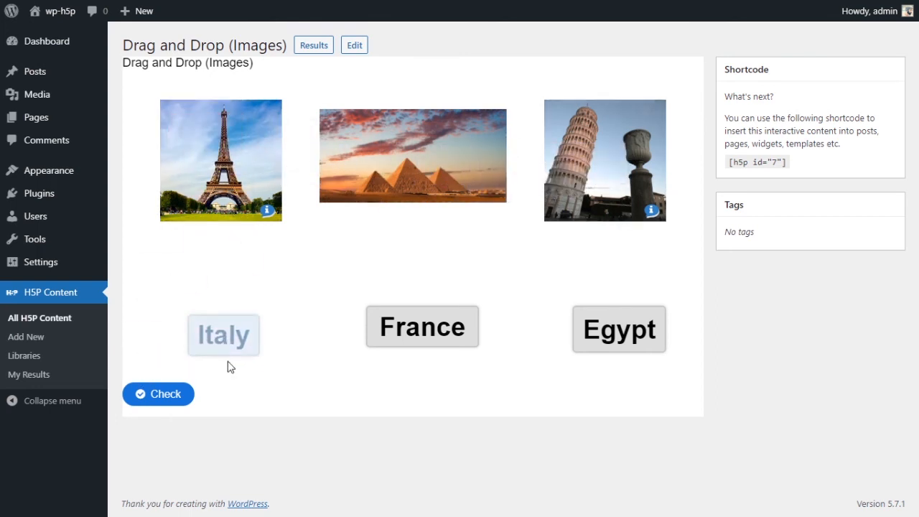
- View the tips on the Eiffel Tower and Leaning Tower drop zones, and close them
{"action": "left_click", "coordinate": [267, 211]}
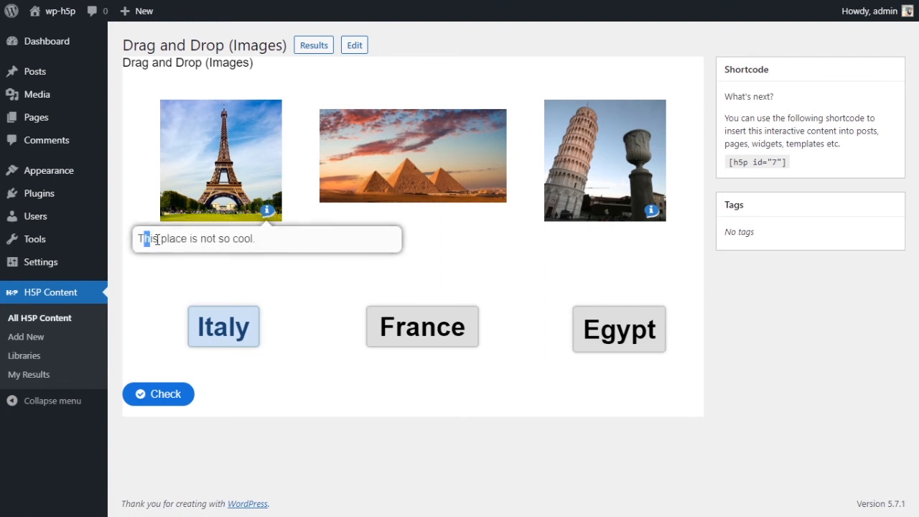
{"action": "left_click", "coordinate": [147, 237]}
{"action": "left_click", "coordinate": [268, 219]}
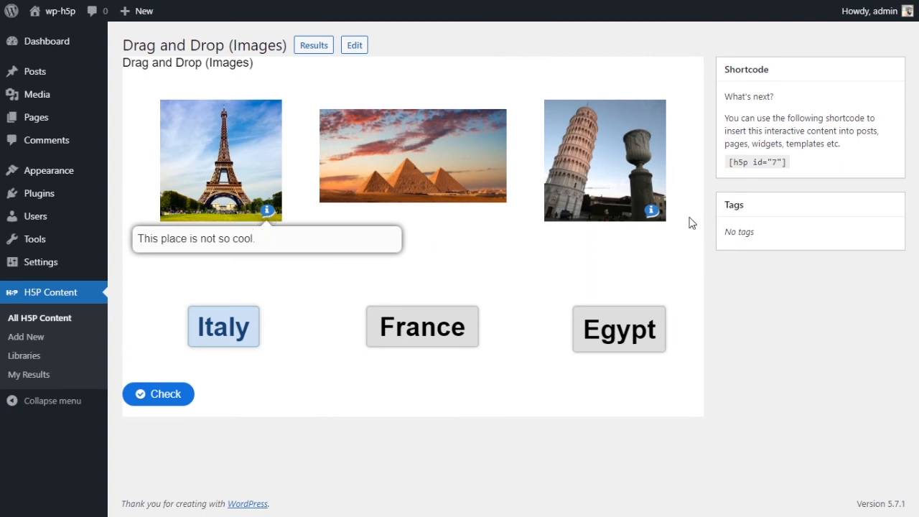
{"action": "left_click", "coordinate": [651, 216]}
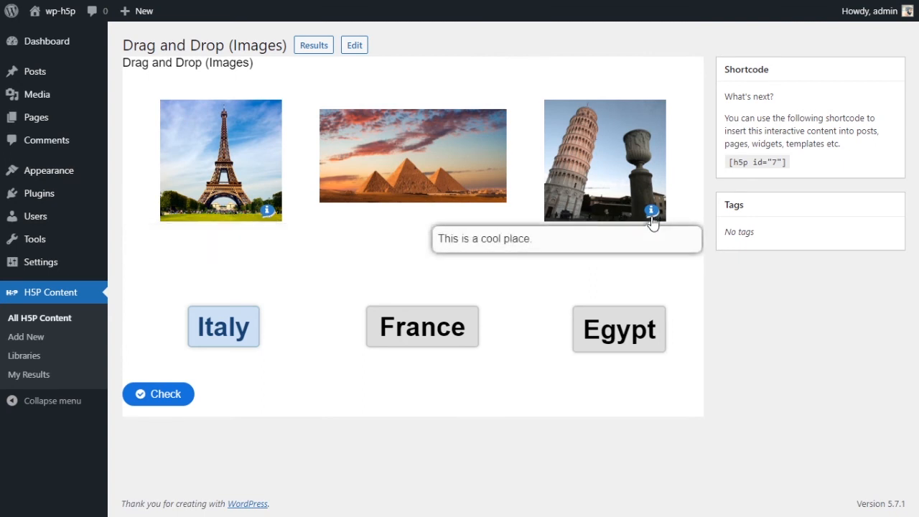
{"action": "left_click", "coordinate": [328, 271]}
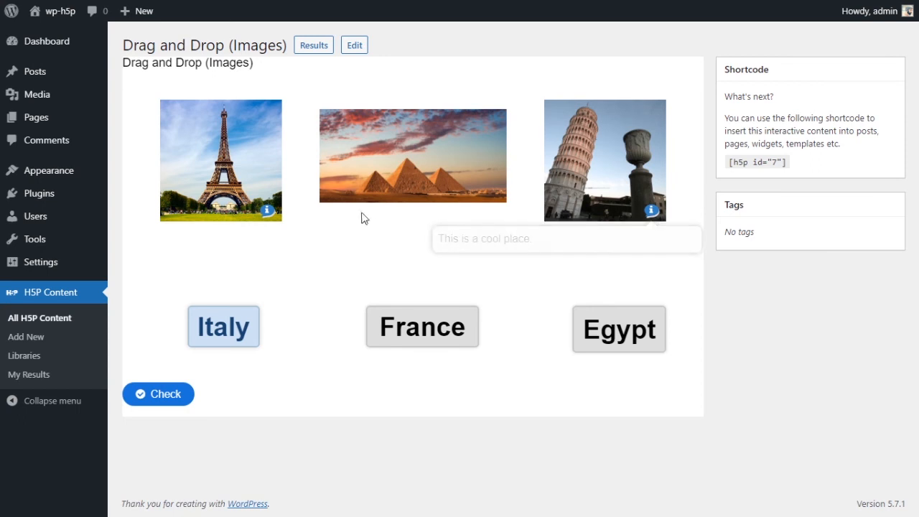
- Test the activity with "Italy" on the Leaning Tower, "Egypt" on the Eiffel Tower and "France" on the pyramids, and check the answers
{"action": "left_click_drag", "start_coordinate": [220, 335], "coordinate": [585, 180]}
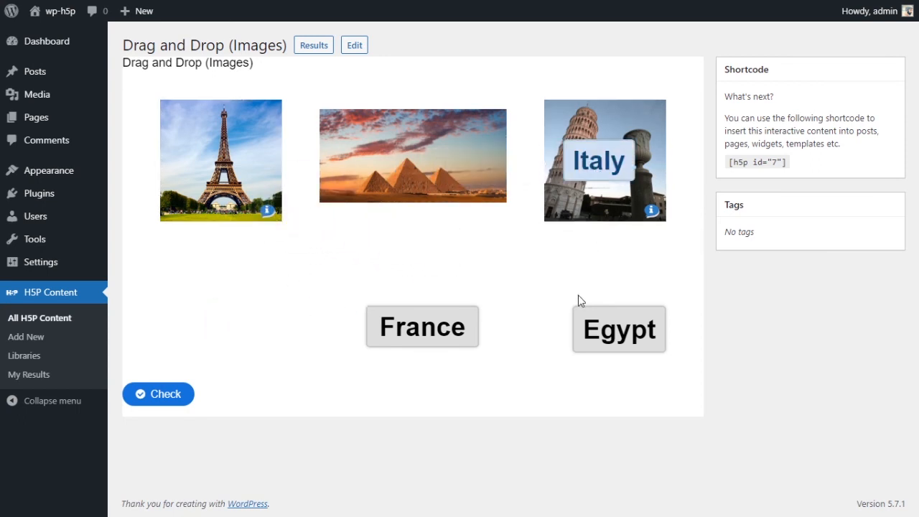
{"action": "left_click_drag", "start_coordinate": [614, 343], "coordinate": [226, 180]}
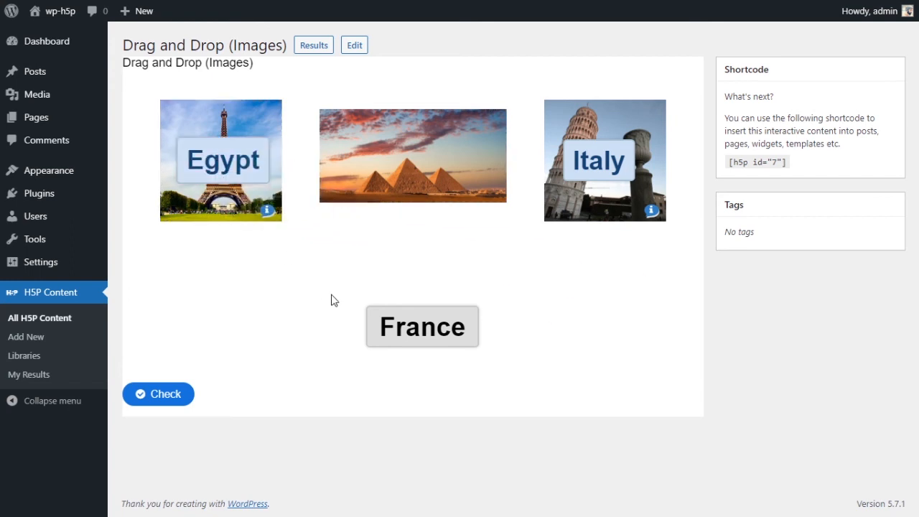
{"action": "left_click_drag", "start_coordinate": [402, 335], "coordinate": [417, 171]}
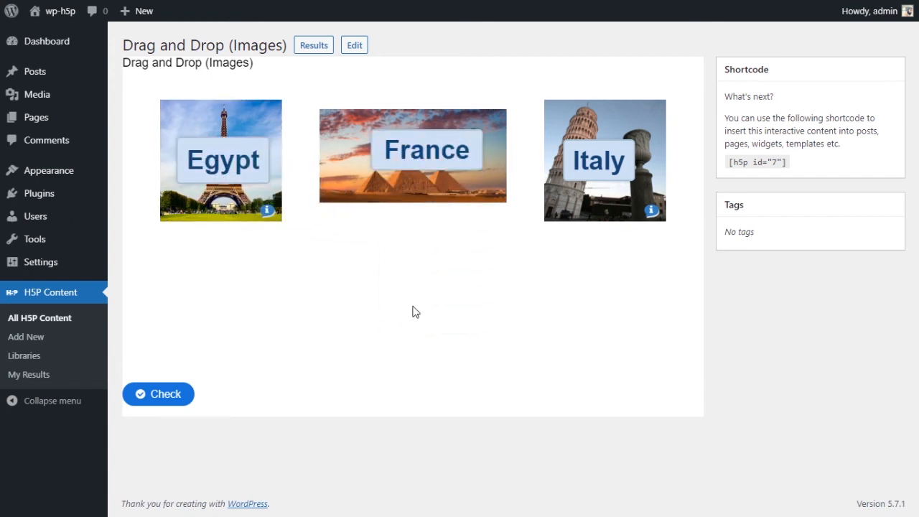
{"action": "left_click", "coordinate": [162, 396]}
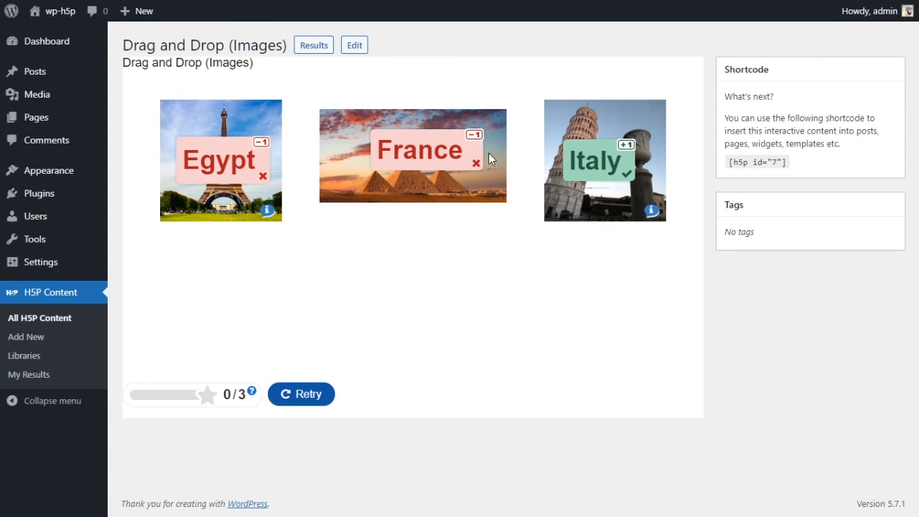
- Retry with "France" on the Eiffel Tower, "Italy" on the Leaning Tower and "Egypt" on the pyramids, and check the answers
{"action": "left_click", "coordinate": [301, 396]}
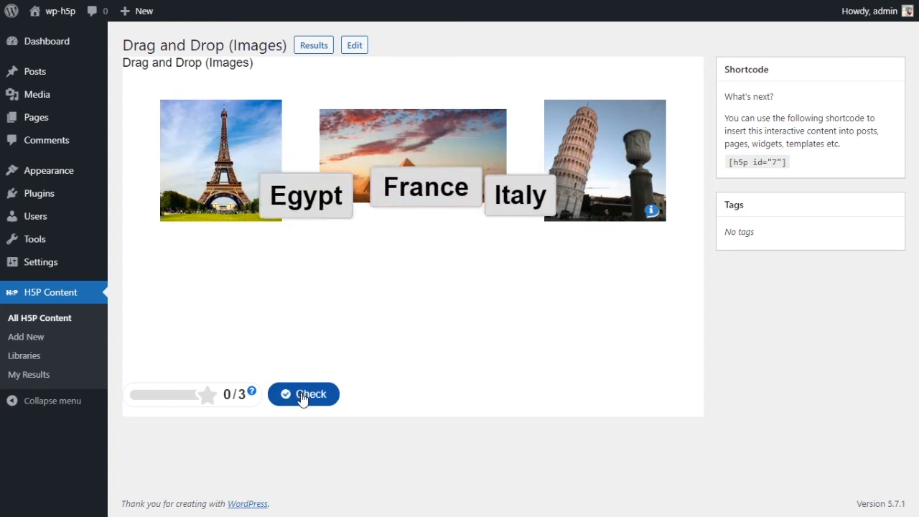
{"action": "left_click_drag", "start_coordinate": [415, 332], "coordinate": [240, 161]}
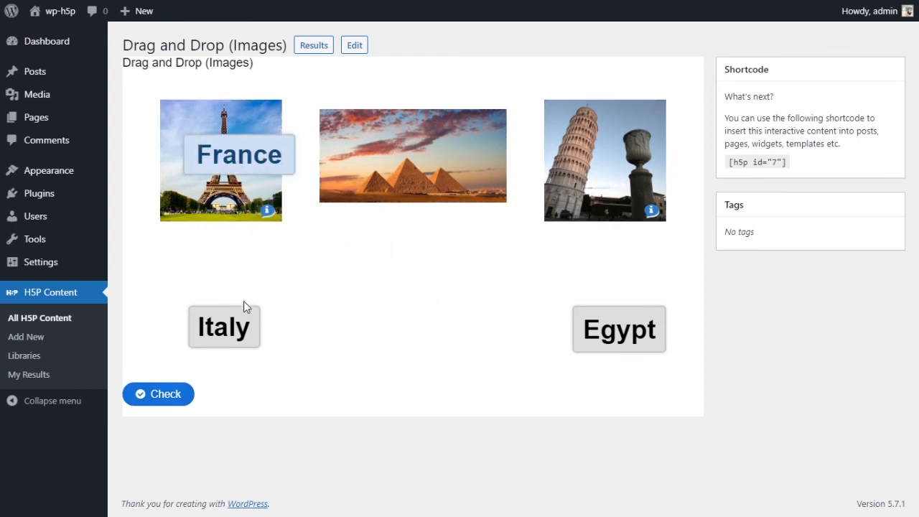
{"action": "left_click_drag", "start_coordinate": [241, 330], "coordinate": [619, 155]}
{"action": "left_click_drag", "start_coordinate": [629, 338], "coordinate": [404, 168]}
{"action": "left_click", "coordinate": [172, 395]}
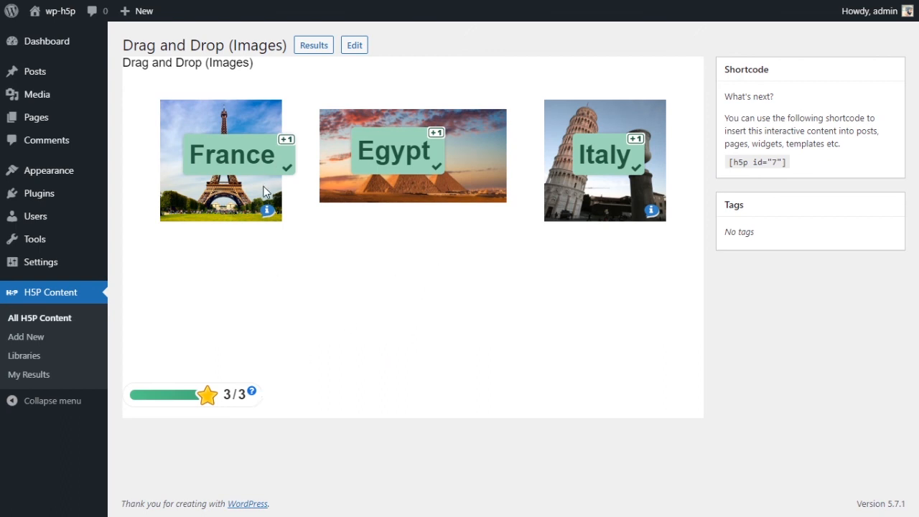
- Reload the activity, match "Italy" to the Eiffel Tower, "France" to the pyramids and "Egypt" to the Leaning Tower, and check the answers
{"action": "key", "text": "F5"}
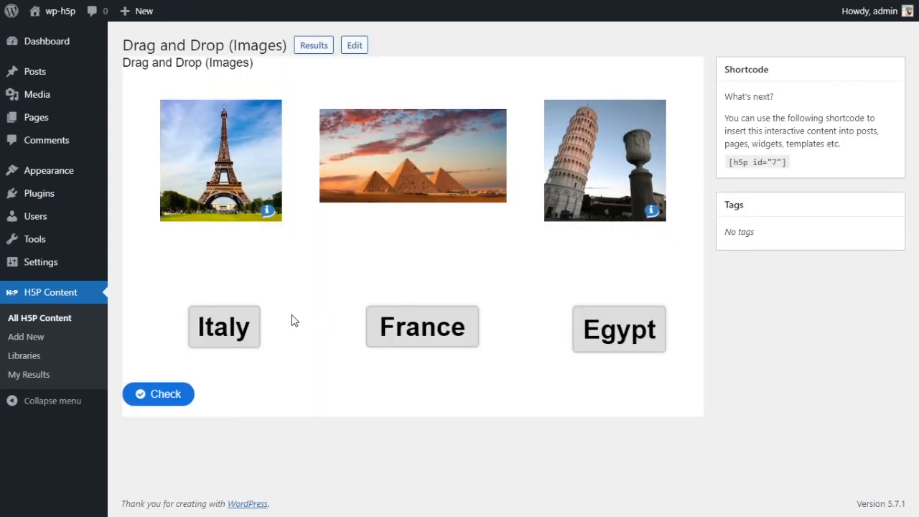
{"action": "left_click_drag", "start_coordinate": [242, 324], "coordinate": [237, 160]}
{"action": "left_click_drag", "start_coordinate": [409, 318], "coordinate": [460, 169]}
{"action": "left_click_drag", "start_coordinate": [616, 330], "coordinate": [621, 169]}
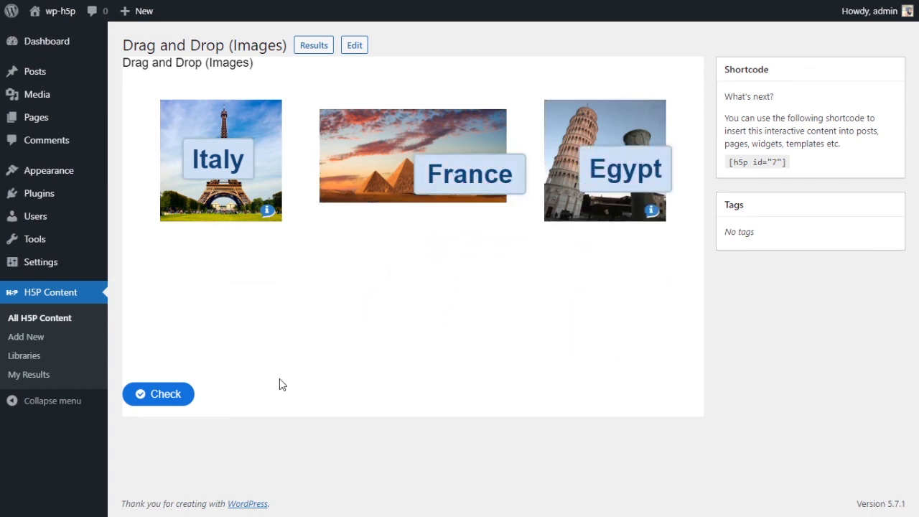
{"action": "left_click", "coordinate": [162, 394]}
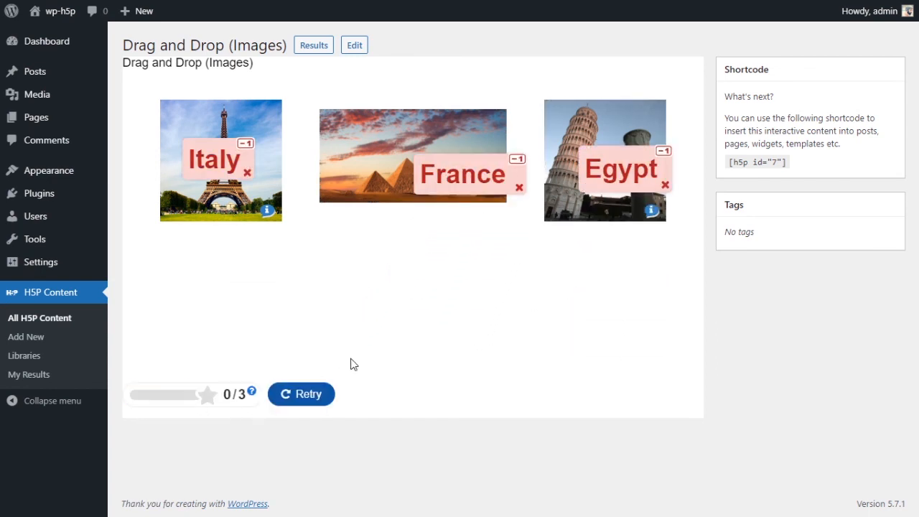
- Retry with "France" on the Eiffel Tower, "Italy" on the pyramids and "Egypt" on the Leaning Tower, and check the answers
{"action": "left_click", "coordinate": [299, 403]}
{"action": "left_click_drag", "start_coordinate": [397, 308], "coordinate": [237, 144]}
{"action": "left_click_drag", "start_coordinate": [224, 307], "coordinate": [391, 158]}
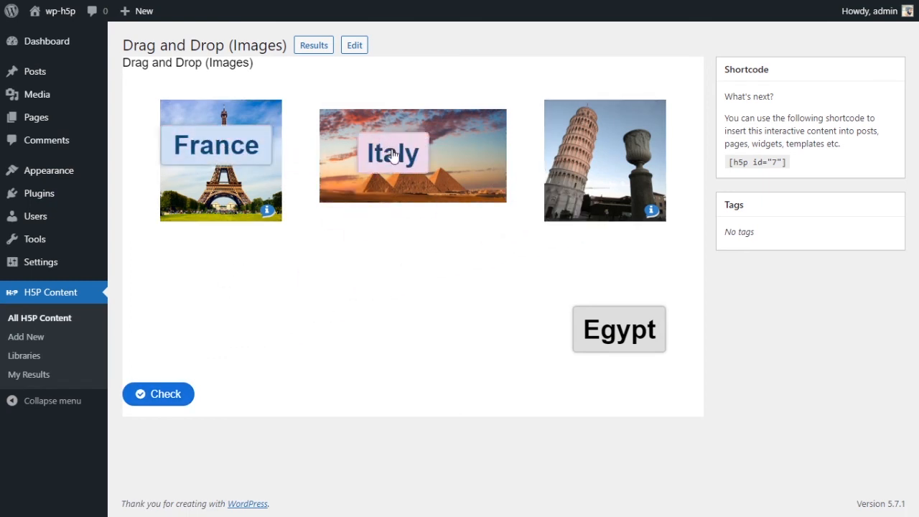
{"action": "left_click_drag", "start_coordinate": [622, 338], "coordinate": [598, 147]}
{"action": "left_click", "coordinate": [171, 395]}
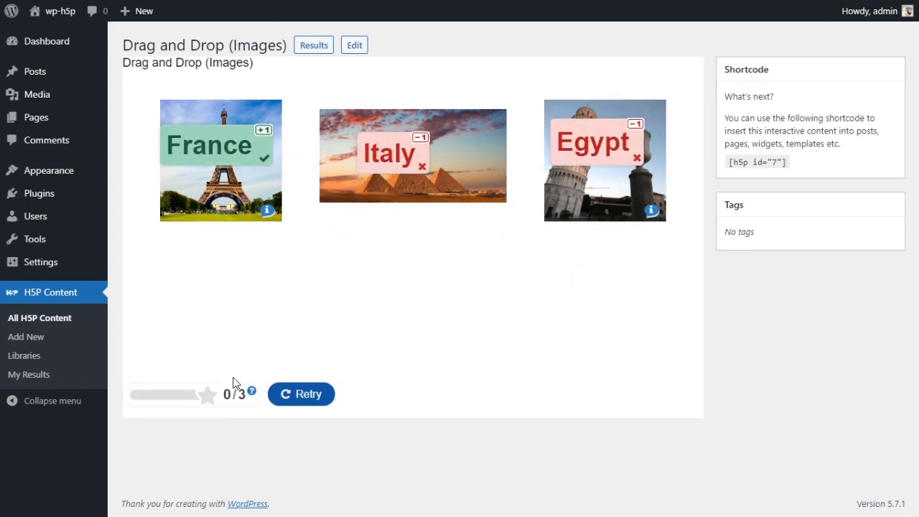
- Open the activity for editing and expand its behavioural settings
{"action": "left_click", "coordinate": [353, 48]}
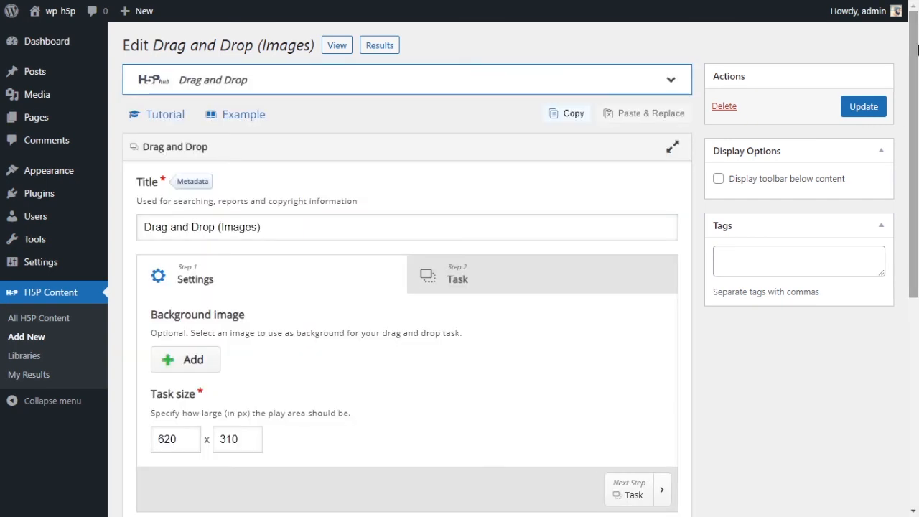
{"action": "left_click_drag", "start_coordinate": [918, 48], "coordinate": [917, 248]}
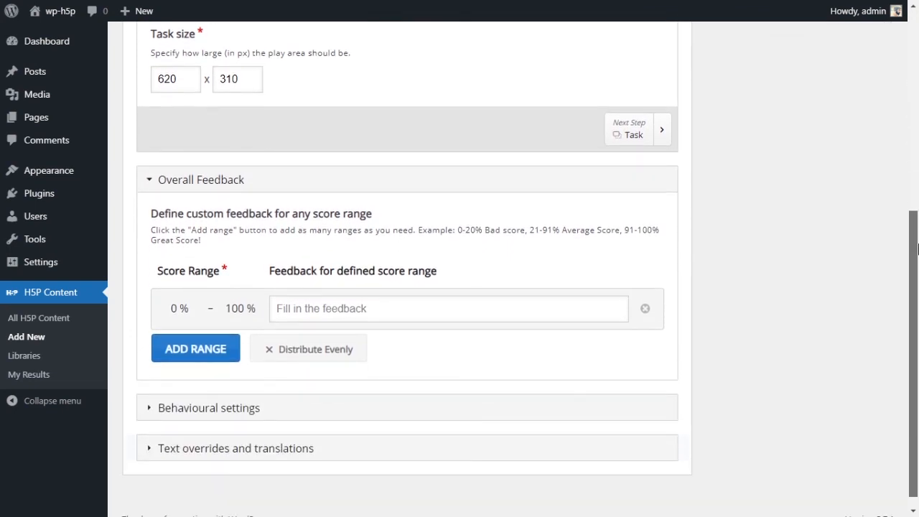
{"action": "scroll", "coordinate": [574, 323], "scroll_direction": "down", "scroll_amount": 1}
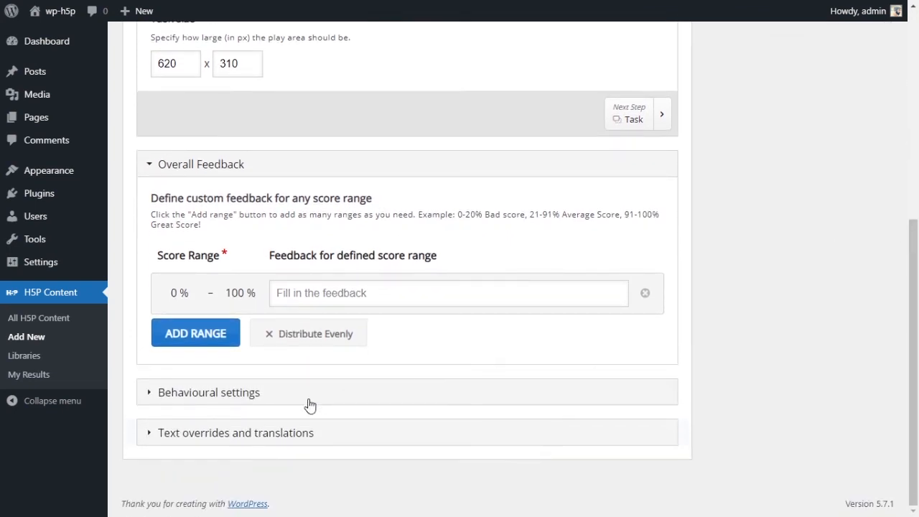
{"action": "left_click", "coordinate": [209, 400]}
- Try the option to give one point for the whole task in the behavioural settings, and leave it disabled
{"action": "scroll", "coordinate": [543, 335], "scroll_direction": "down", "scroll_amount": 6}
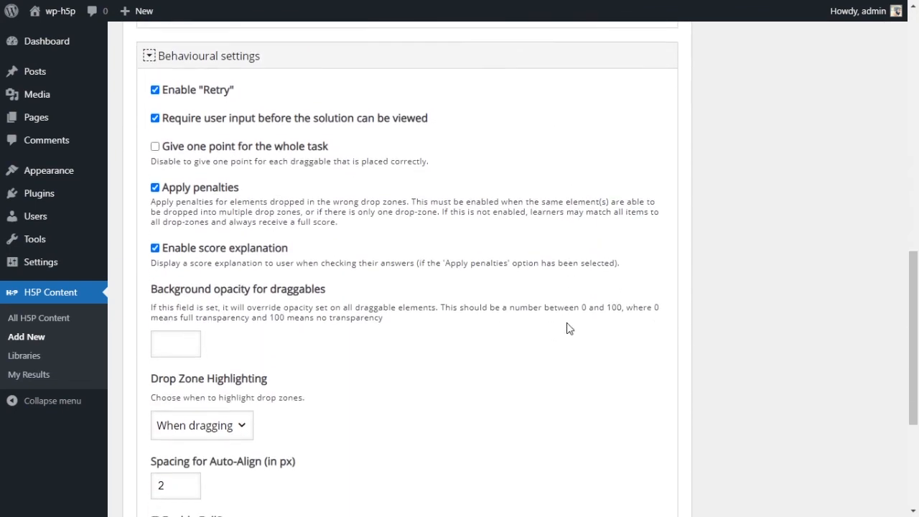
{"action": "scroll", "coordinate": [567, 328], "scroll_direction": "down", "scroll_amount": 1}
{"action": "scroll", "coordinate": [570, 328], "scroll_direction": "down", "scroll_amount": 1}
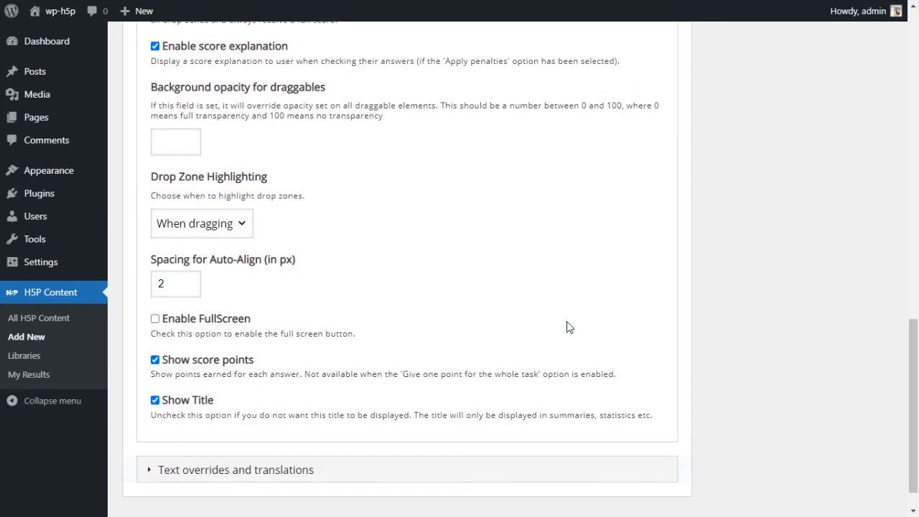
{"action": "scroll", "coordinate": [568, 325], "scroll_direction": "up", "scroll_amount": 2}
{"action": "scroll", "coordinate": [569, 326], "scroll_direction": "up", "scroll_amount": 1}
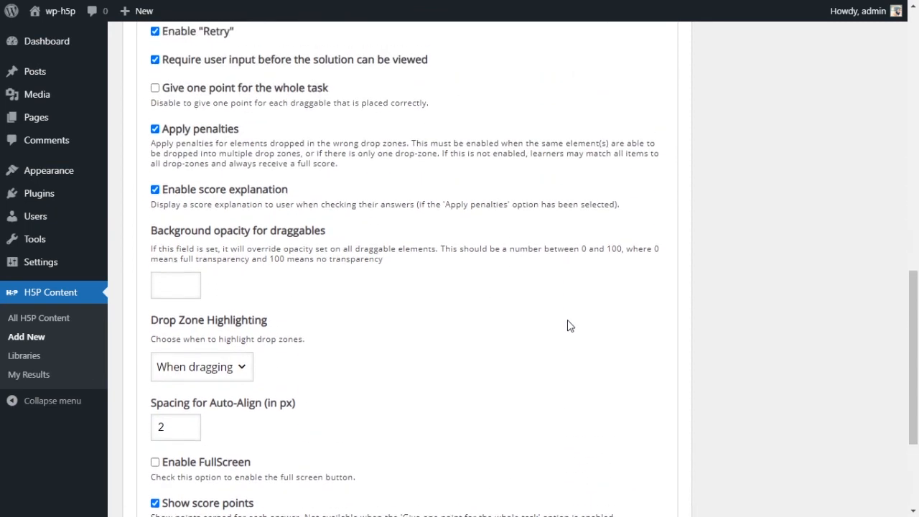
{"action": "scroll", "coordinate": [567, 326], "scroll_direction": "up", "scroll_amount": 1}
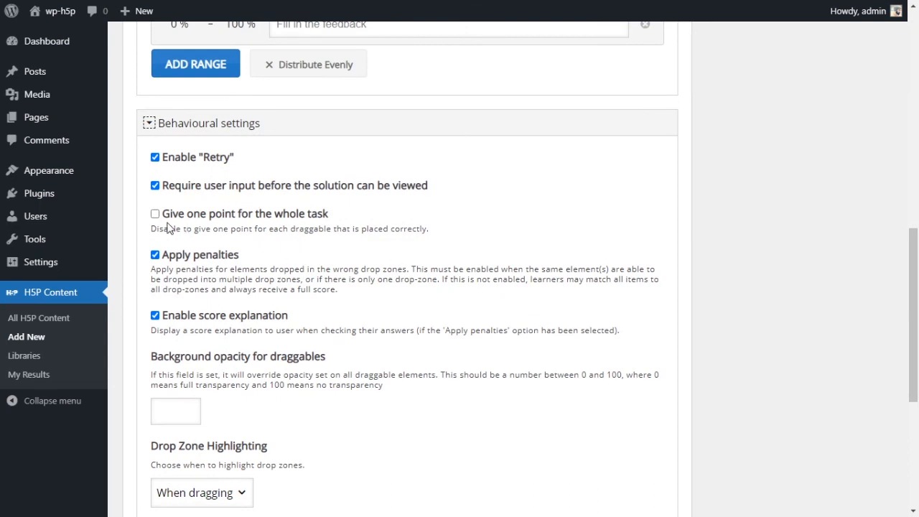
{"action": "left_click", "coordinate": [264, 220]}
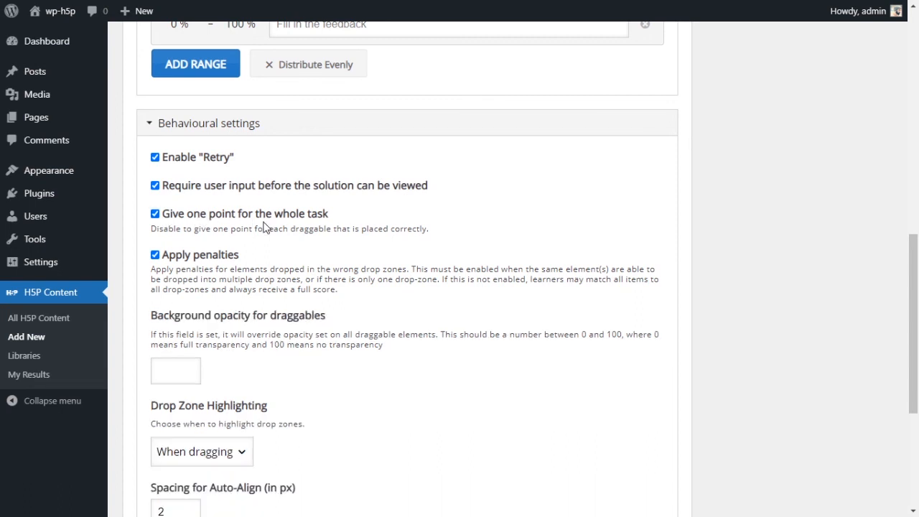
{"action": "left_click", "coordinate": [203, 221]}
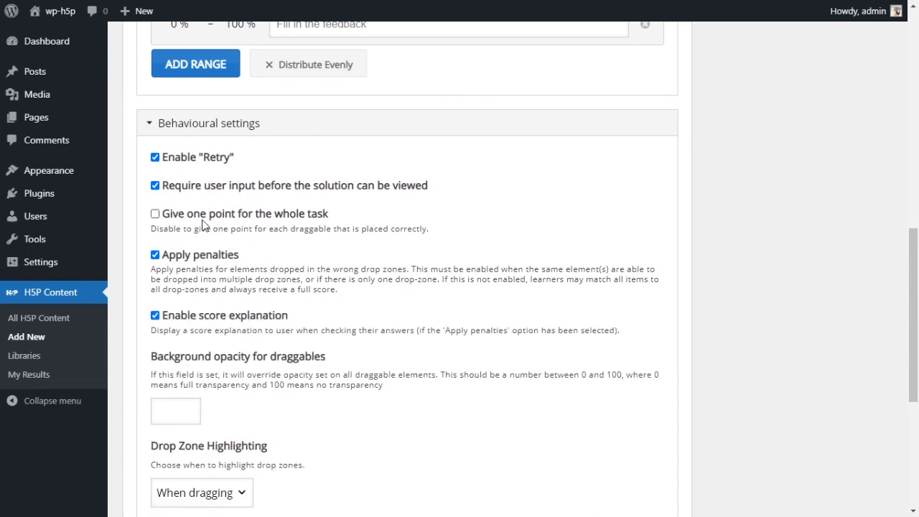
{"action": "left_click", "coordinate": [202, 220]}
{"action": "left_click", "coordinate": [202, 221]}
- Review the remaining behavioural settings, from the penalties and drop zone highlighting to the title display option
{"action": "scroll", "coordinate": [345, 281], "scroll_direction": "down", "scroll_amount": 2}
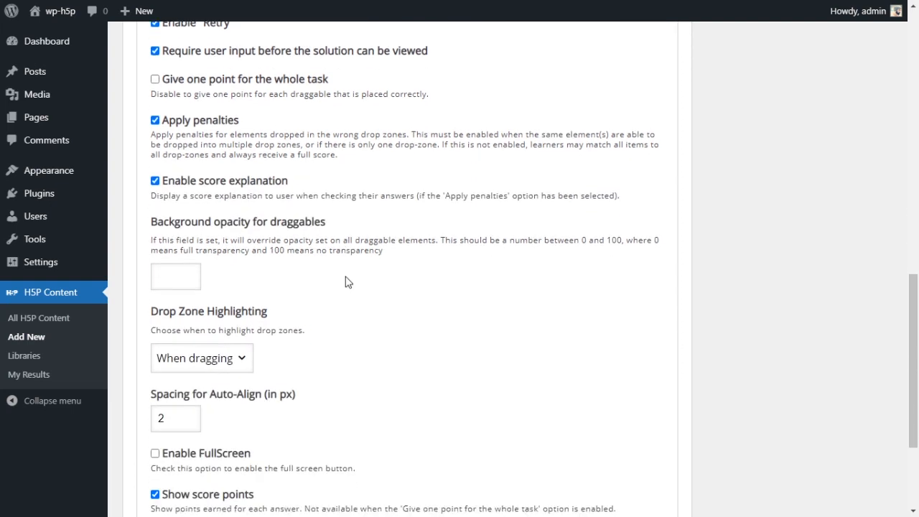
{"action": "scroll", "coordinate": [345, 282], "scroll_direction": "down", "scroll_amount": 1}
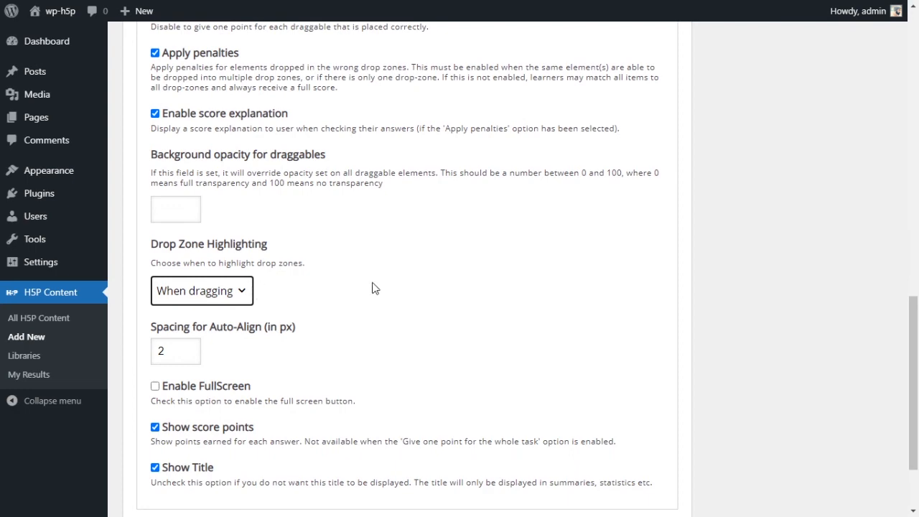
{"action": "scroll", "coordinate": [402, 284], "scroll_direction": "down", "scroll_amount": 2}
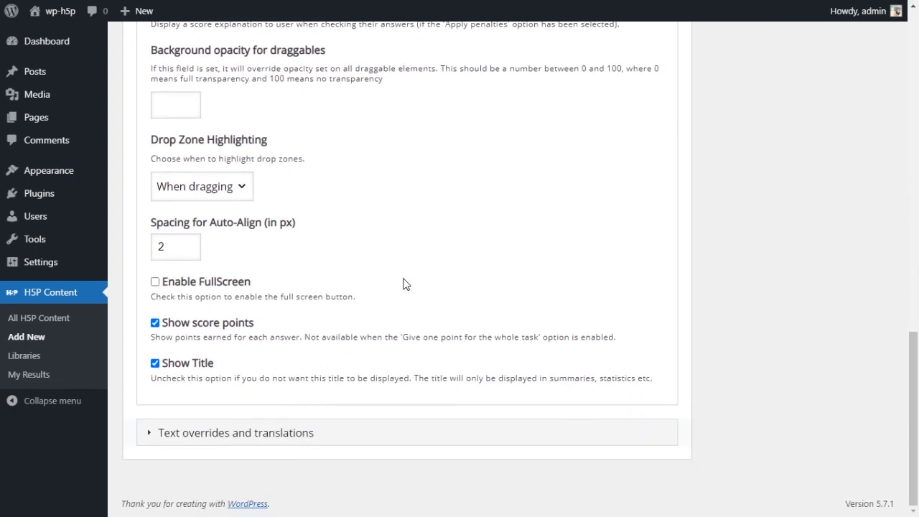
- Disable the penalties for wrongly dropped elements in the behavioural settings and update the activity
{"action": "scroll", "coordinate": [403, 283], "scroll_direction": "up", "scroll_amount": 4}
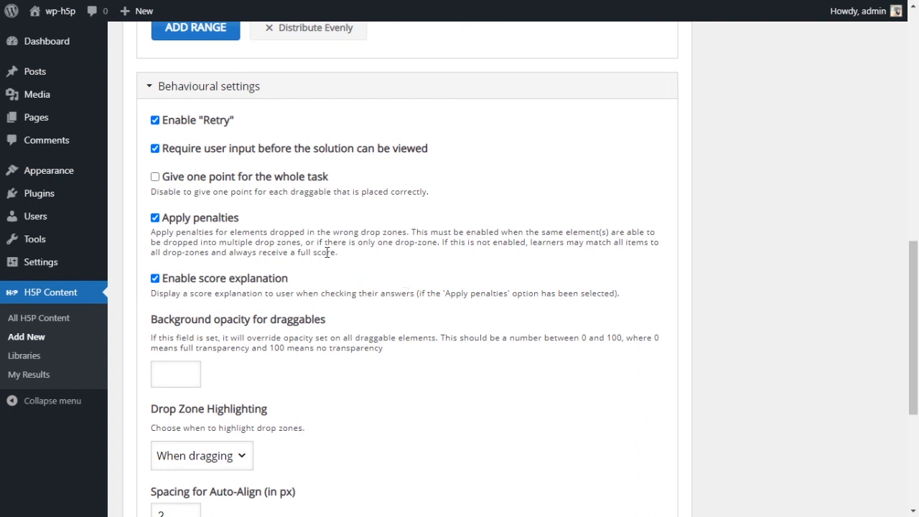
{"action": "left_click_drag", "start_coordinate": [220, 242], "coordinate": [354, 243]}
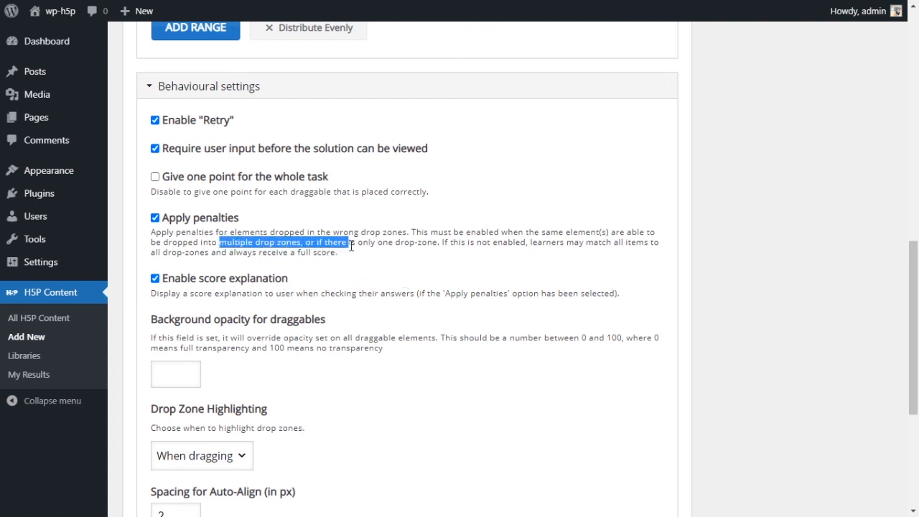
{"action": "left_click", "coordinate": [314, 243]}
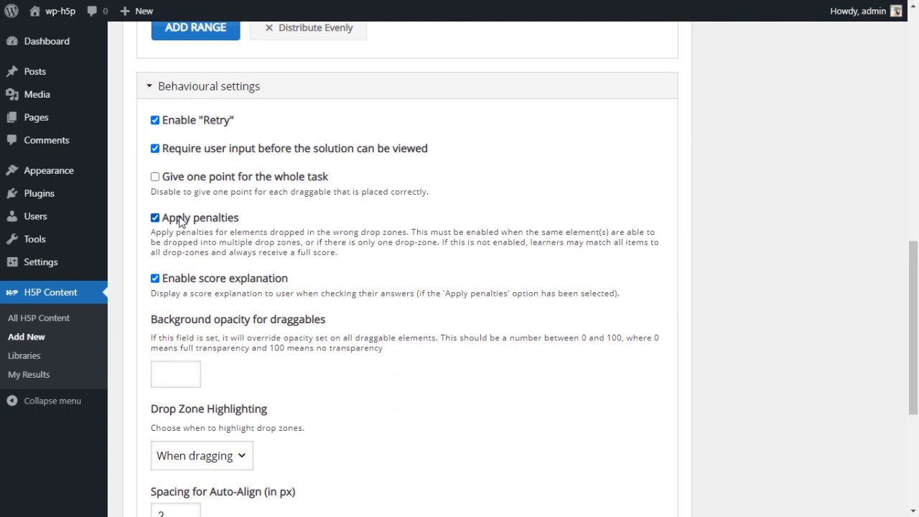
{"action": "left_click", "coordinate": [171, 221]}
{"action": "left_click_drag", "start_coordinate": [913, 313], "coordinate": [918, 108]}
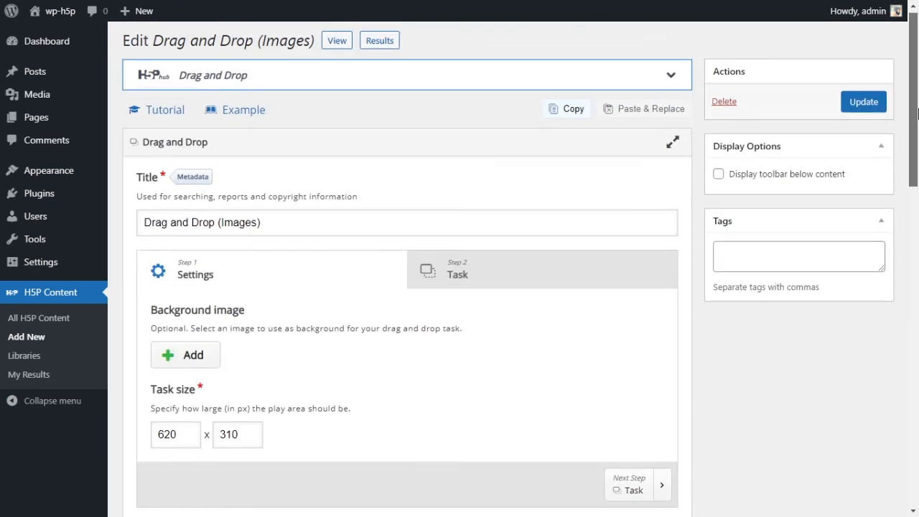
{"action": "left_click", "coordinate": [865, 103]}
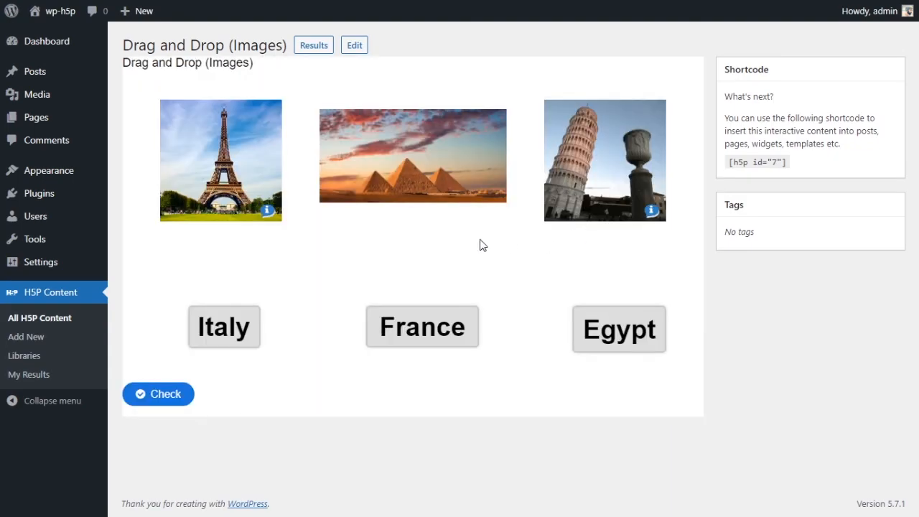
- Test the activity with "Italy" on the Eiffel Tower, "Egypt" on the pyramids and "France" on the Leaning Tower, and check the answers
{"action": "left_click_drag", "start_coordinate": [226, 335], "coordinate": [223, 215]}
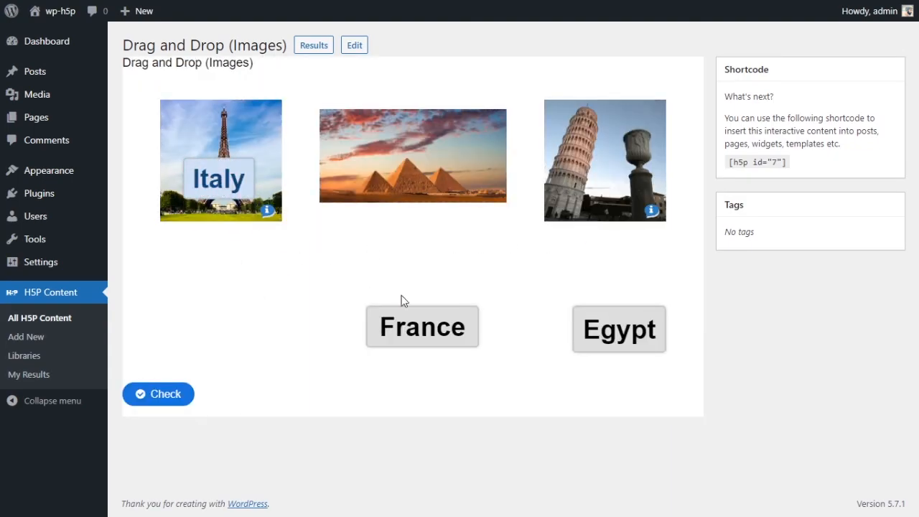
{"action": "left_click_drag", "start_coordinate": [441, 332], "coordinate": [451, 323]}
{"action": "left_click_drag", "start_coordinate": [622, 324], "coordinate": [437, 169]}
{"action": "left_click_drag", "start_coordinate": [402, 334], "coordinate": [582, 176]}
{"action": "left_click", "coordinate": [172, 392]}
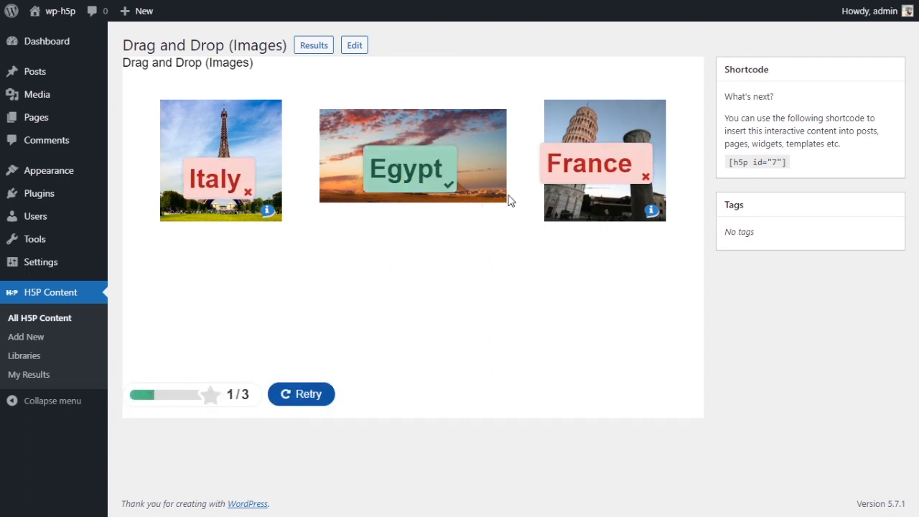
- Copy the activity's shortcode [h5p id="7"]
{"action": "triple_click", "coordinate": [750, 163]}
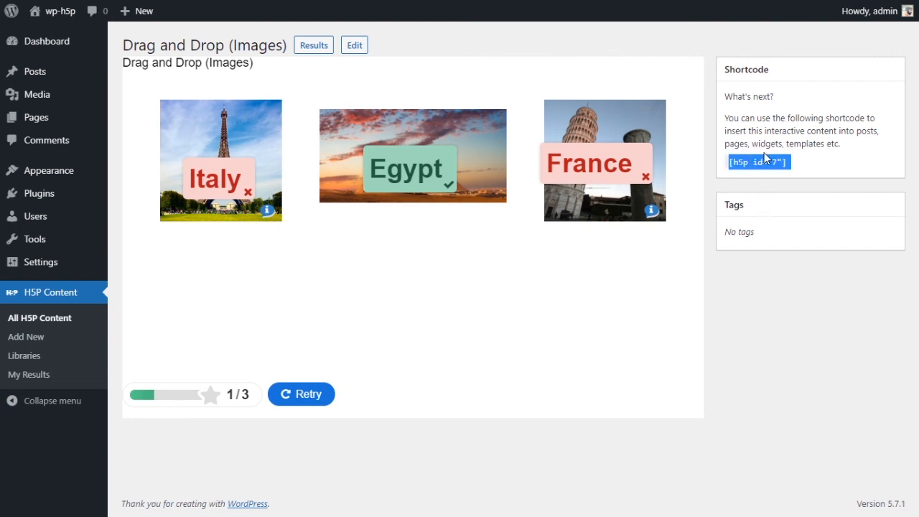
{"action": "left_click_drag", "start_coordinate": [731, 162], "coordinate": [787, 162]}
{"action": "key", "text": "ctrl+c"}
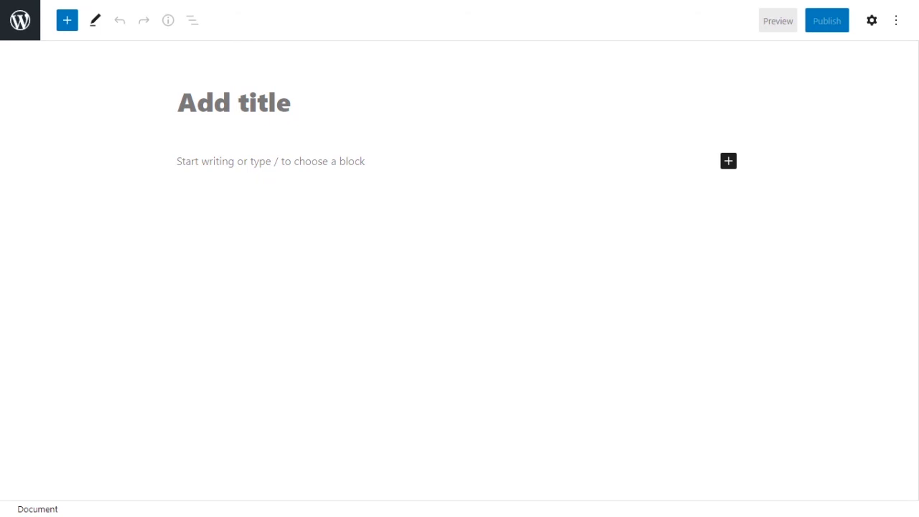
- Title the new post "#6 Drag and Drop (image)"
{"action": "left_click", "coordinate": [294, 109]}
{"action": "type", "text": "#"}
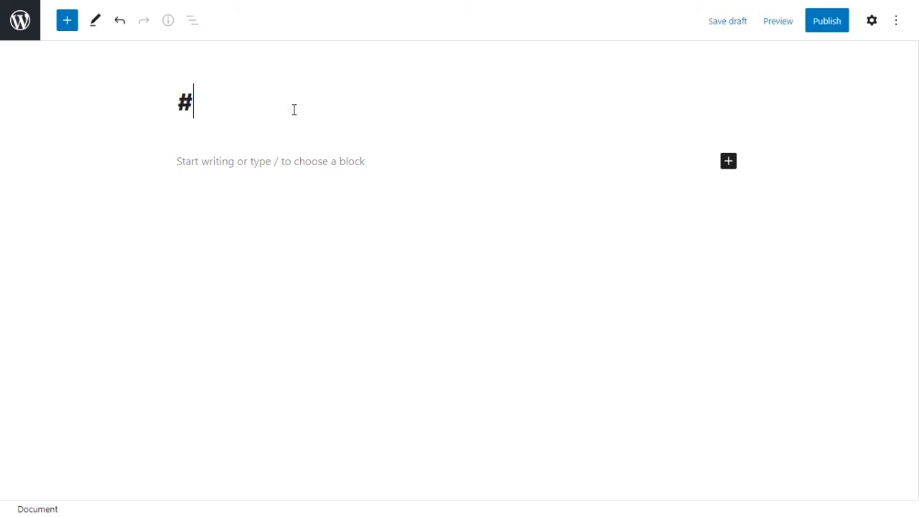
{"action": "type", "text": "6 Drag a"}
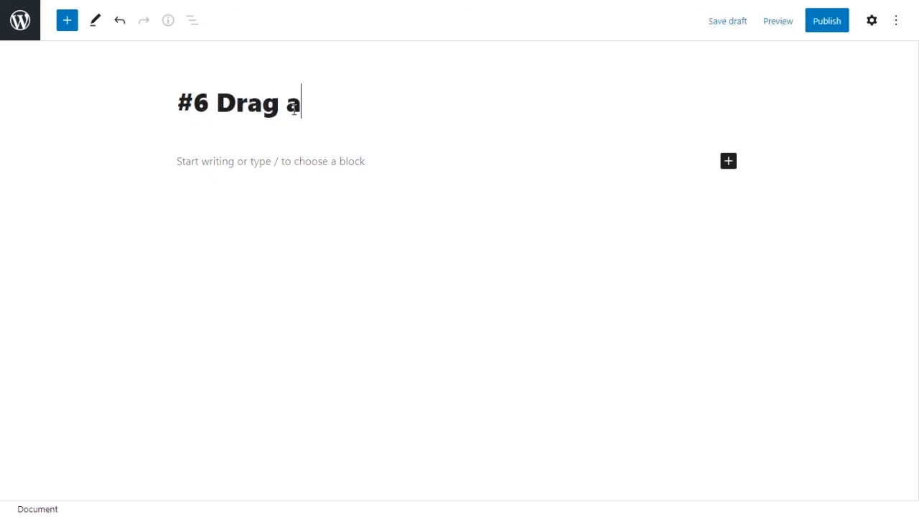
{"action": "type", "text": "nd Drop"}
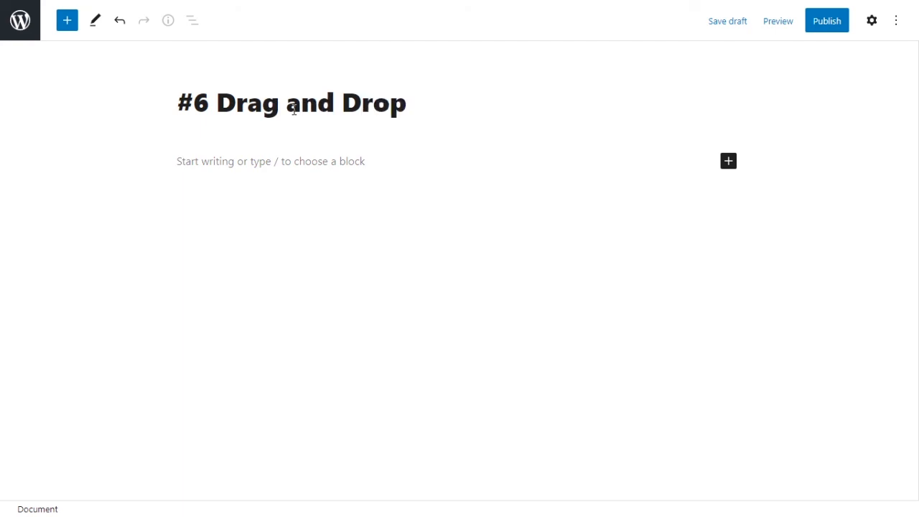
{"action": "type", "text": " (image)"}
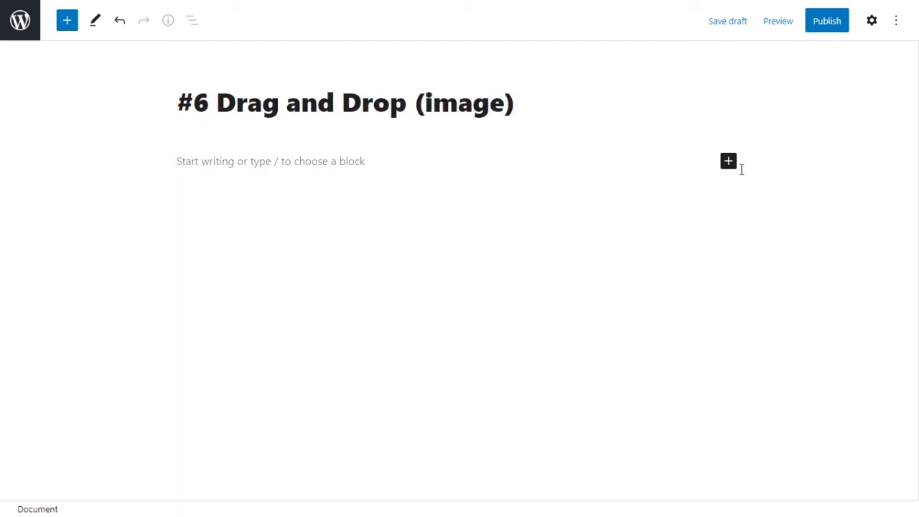
- Add a Shortcode block to the post and paste [h5p id="7"] into it
{"action": "left_click", "coordinate": [729, 162]}
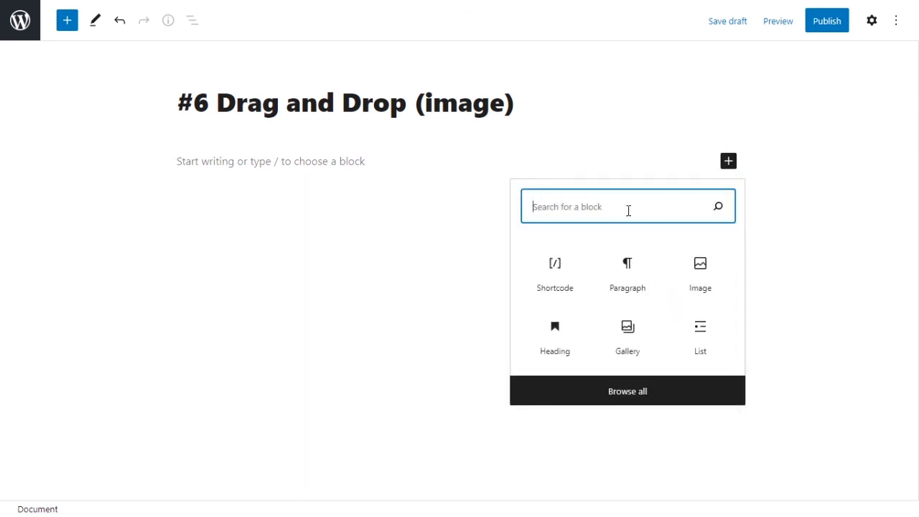
{"action": "type", "text": "short"}
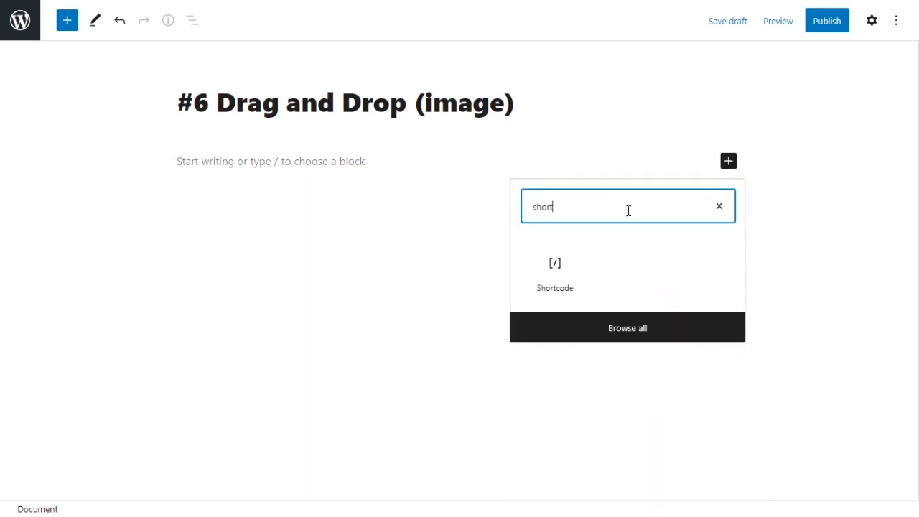
{"action": "left_click", "coordinate": [561, 275]}
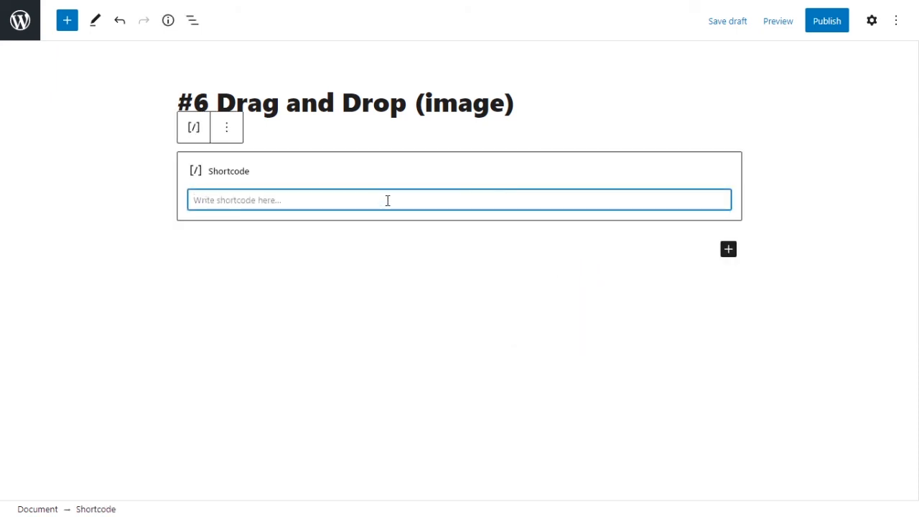
{"action": "key", "text": "ctrl+v"}
{"action": "left_click", "coordinate": [275, 260]}
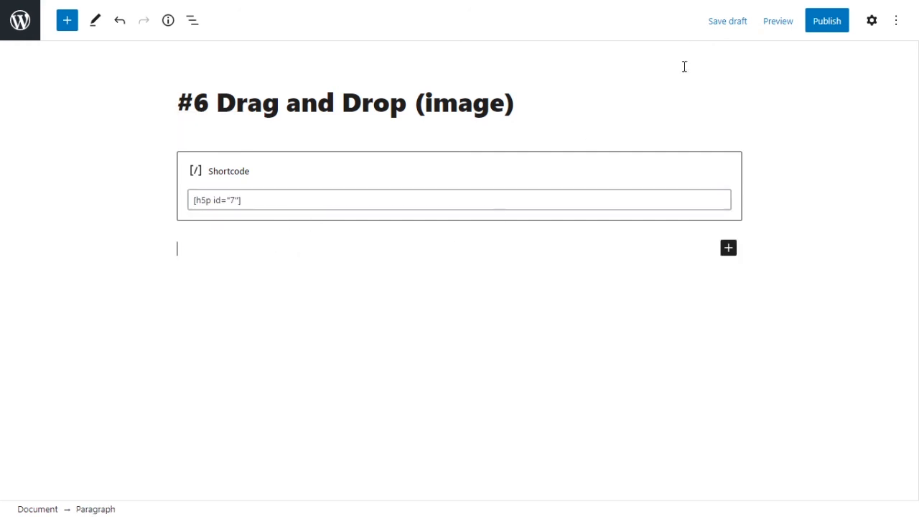
- Publish the post and open its live page
{"action": "left_click", "coordinate": [828, 29]}
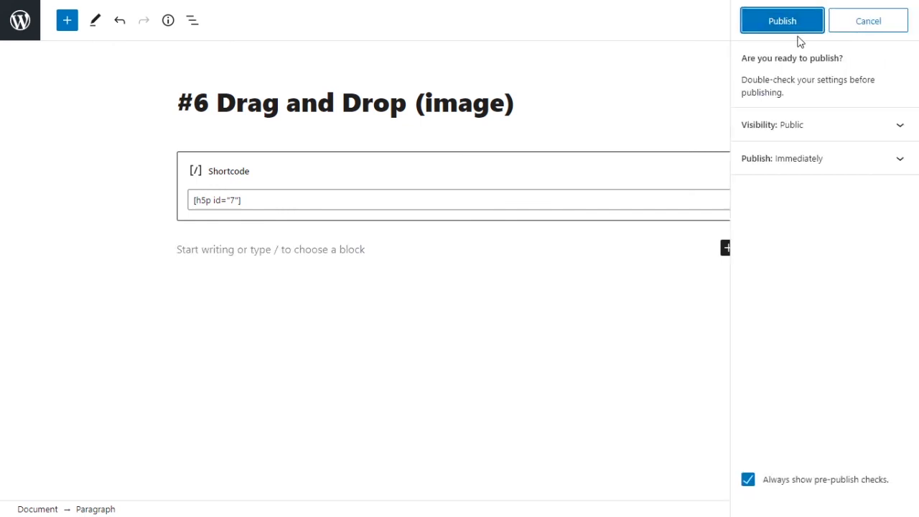
{"action": "left_click", "coordinate": [786, 24]}
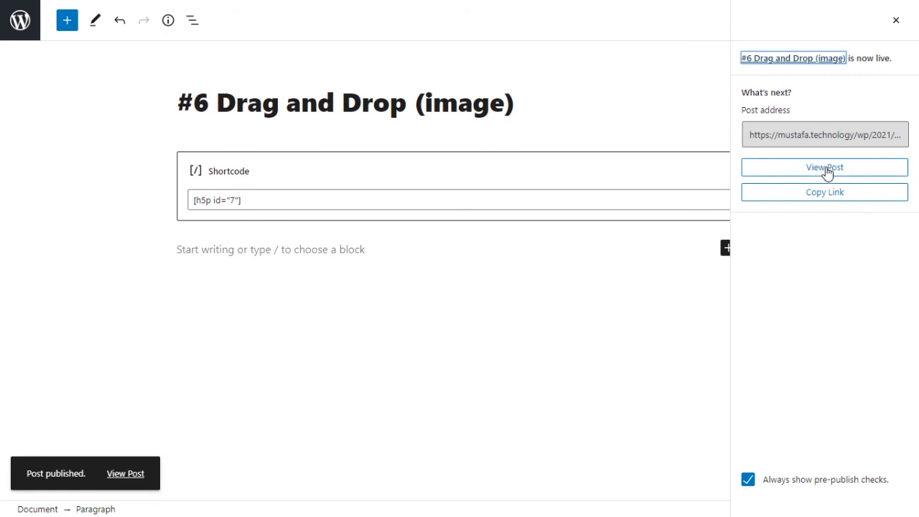
{"action": "left_click", "coordinate": [825, 171]}
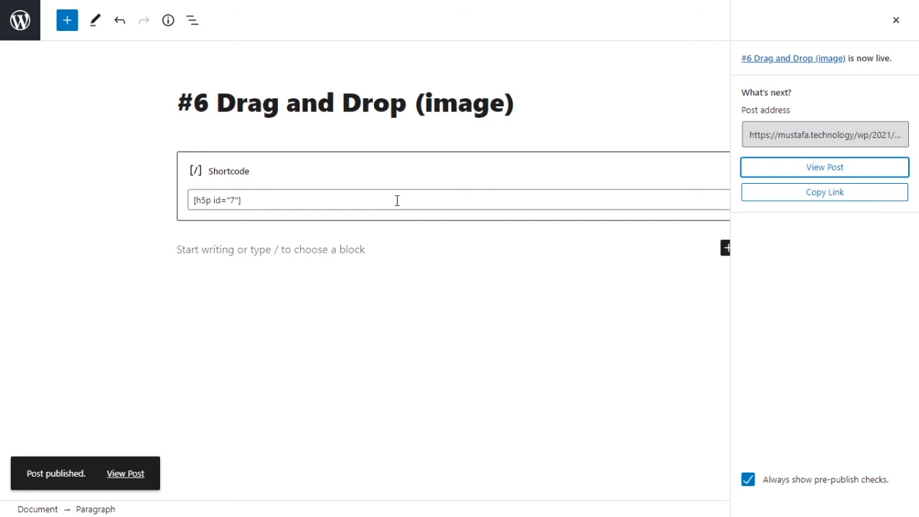
{"action": "left_click", "coordinate": [818, 167]}
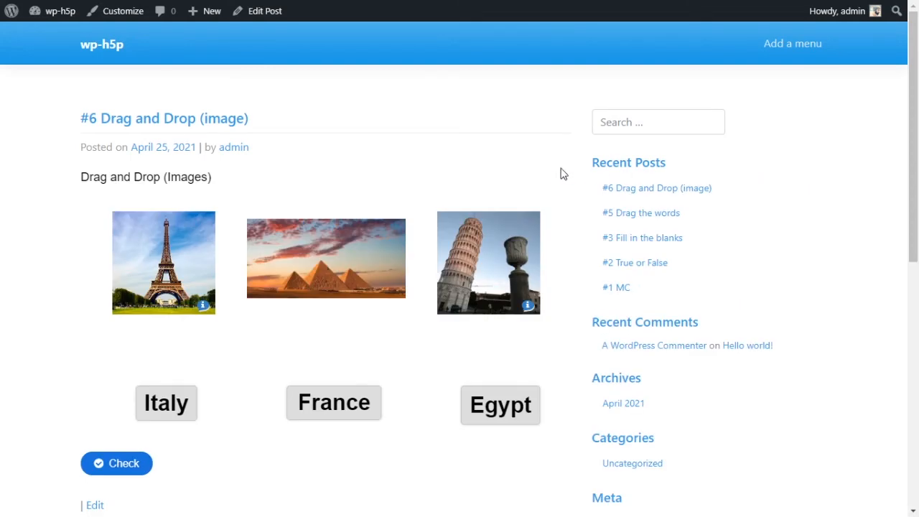
- Answer the published activity with "Italy" on the Leaning Tower, "France" on the Eiffel Tower and "Egypt" on the pyramids, and check it
{"action": "scroll", "coordinate": [495, 173], "scroll_direction": "down", "scroll_amount": 2}
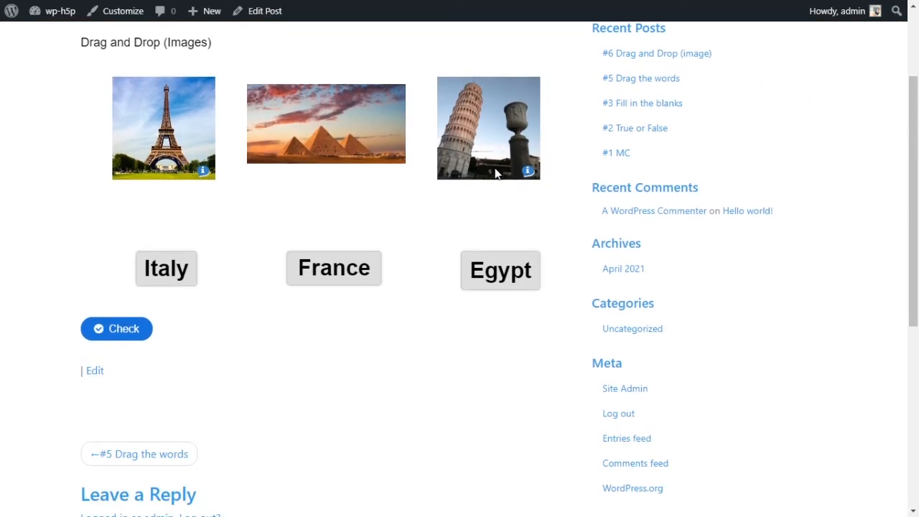
{"action": "scroll", "coordinate": [496, 173], "scroll_direction": "down", "scroll_amount": 1}
{"action": "scroll", "coordinate": [494, 175], "scroll_direction": "up", "scroll_amount": 3}
{"action": "scroll", "coordinate": [494, 173], "scroll_direction": "down", "scroll_amount": 1}
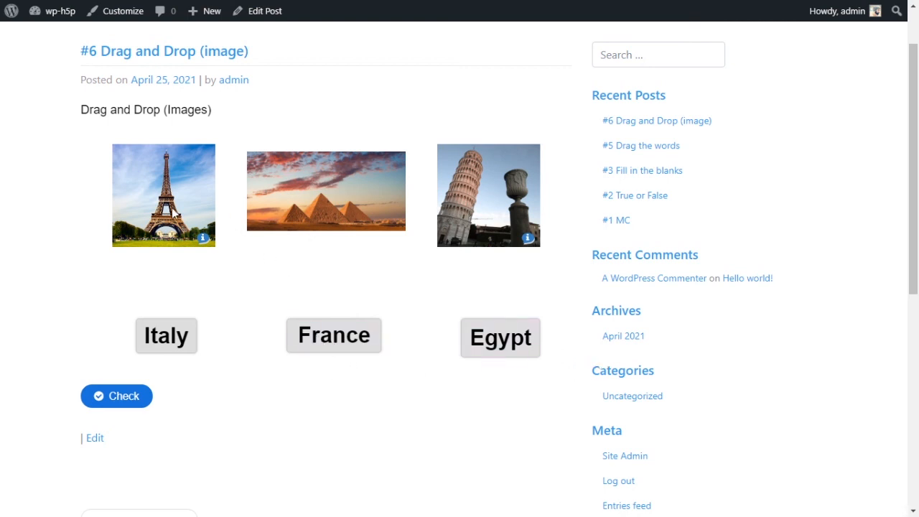
{"action": "scroll", "coordinate": [462, 295], "scroll_direction": "up", "scroll_amount": 1}
{"action": "scroll", "coordinate": [349, 289], "scroll_direction": "down", "scroll_amount": 2}
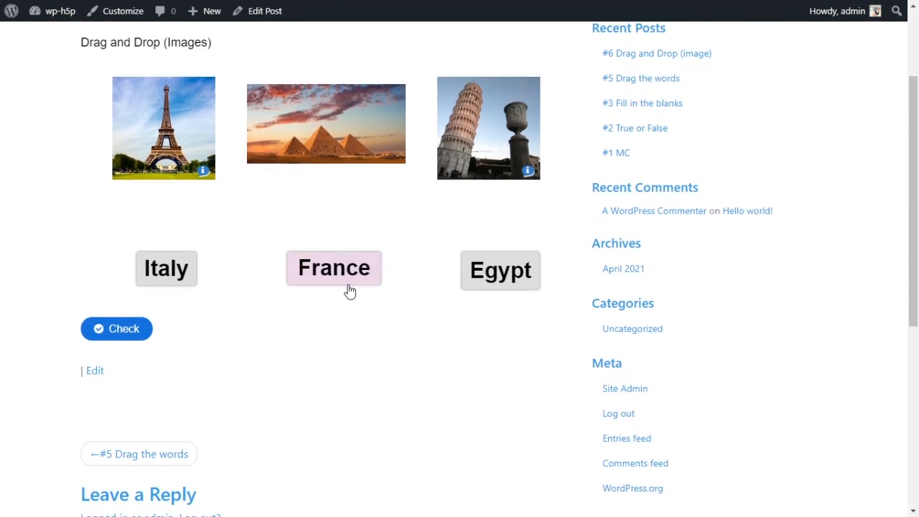
{"action": "scroll", "coordinate": [262, 268], "scroll_direction": "up", "scroll_amount": 1}
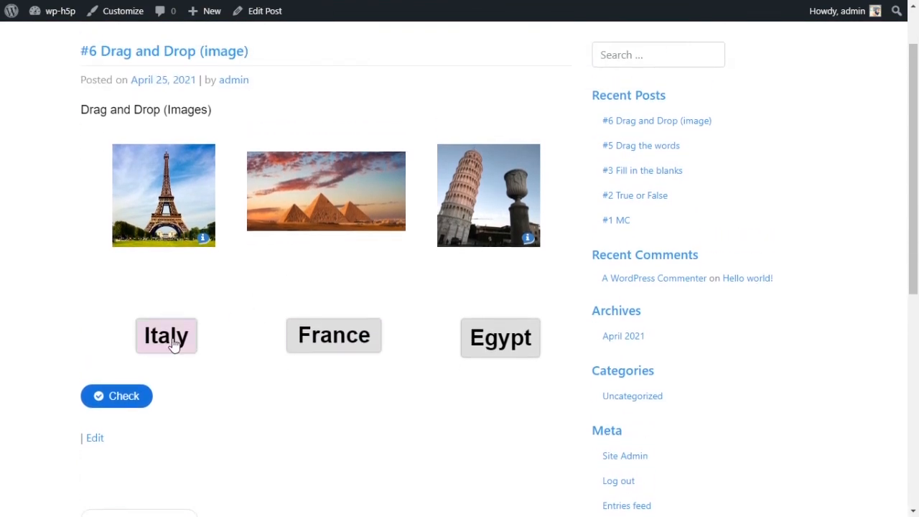
{"action": "left_click_drag", "start_coordinate": [168, 338], "coordinate": [460, 190]}
{"action": "left_click_drag", "start_coordinate": [335, 334], "coordinate": [163, 192]}
{"action": "left_click_drag", "start_coordinate": [499, 338], "coordinate": [327, 193]}
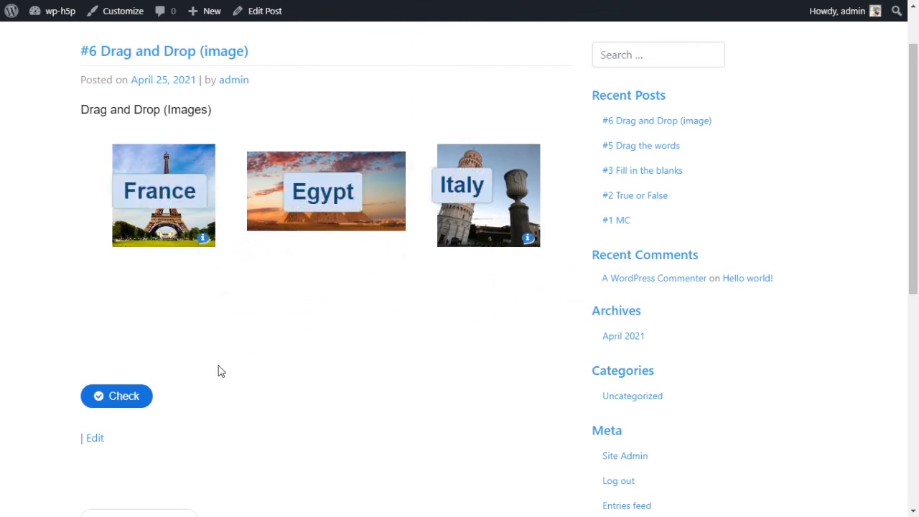
{"action": "left_click", "coordinate": [114, 397]}
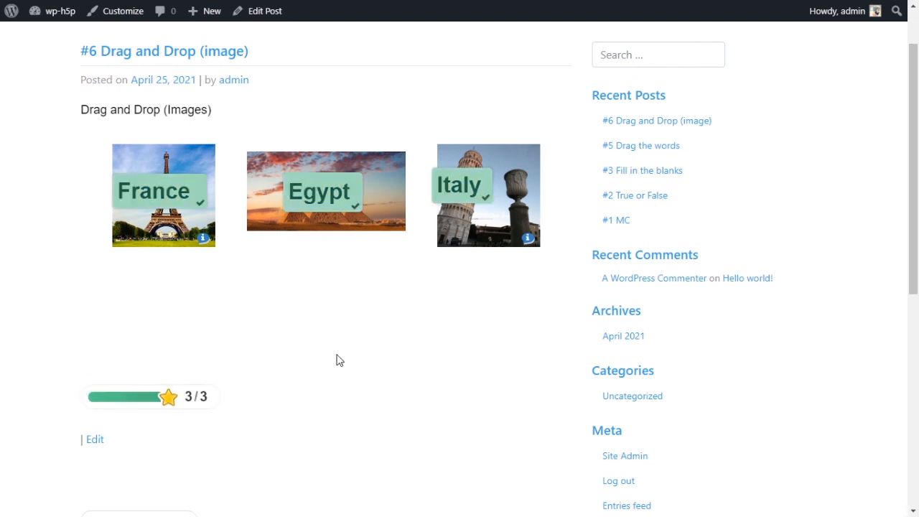